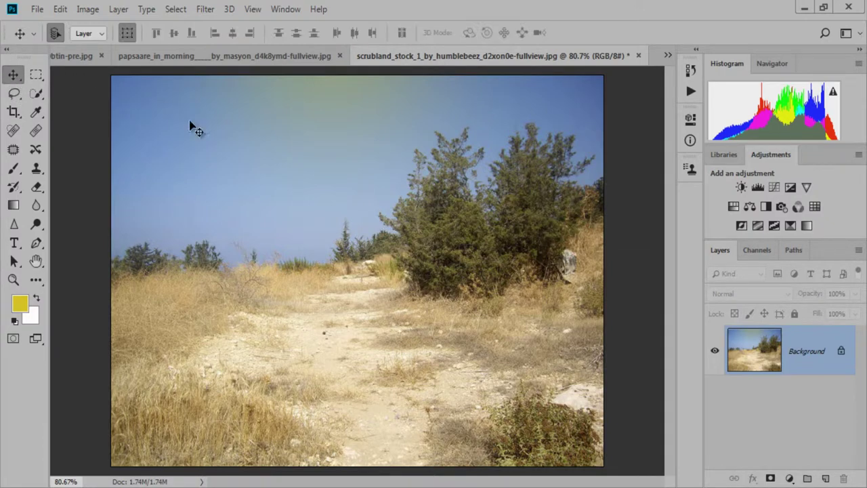
Step: Float the scrubland photo and drag it into the sunset document as Layer 1
drag(192, 127, 500, 92)
click(541, 228)
mouse_move(467, 55)
mouse_down()
mouse_move(536, 269)
mouse_move(323, 245)
mouse_up()
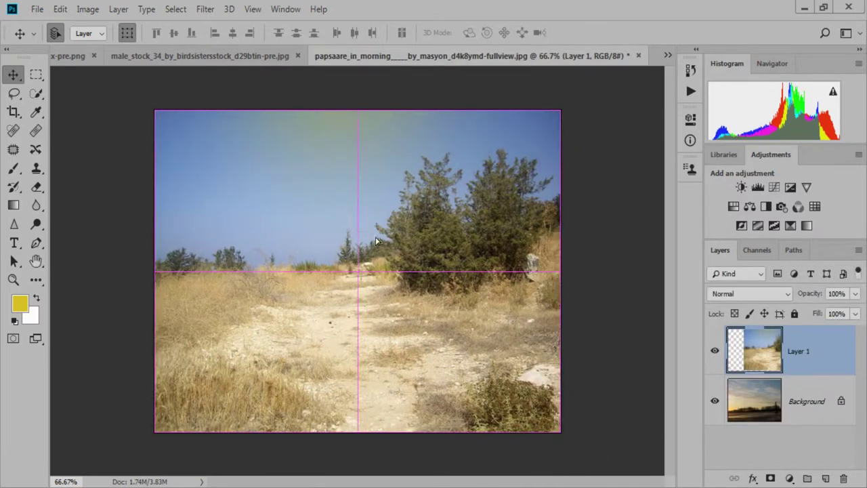
drag(323, 245, 344, 252)
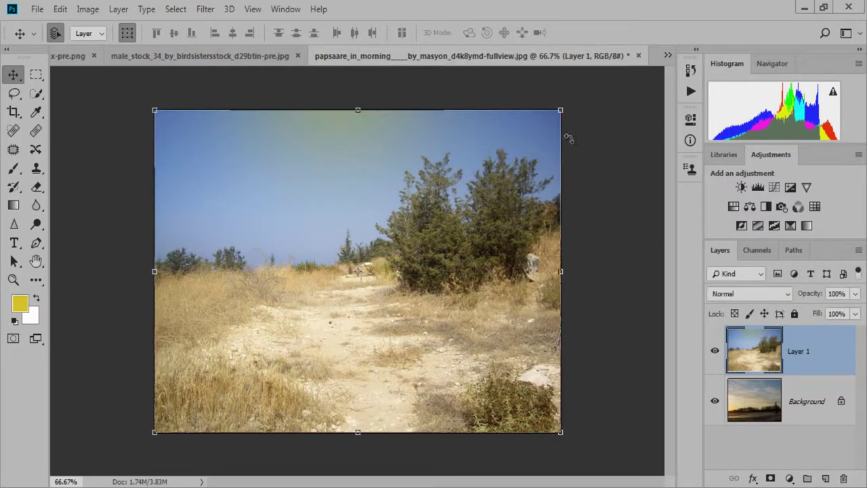
click(36, 187)
Step: Add a layer mask and paint black to hide the scrubland's blue sky and trees
click(13, 168)
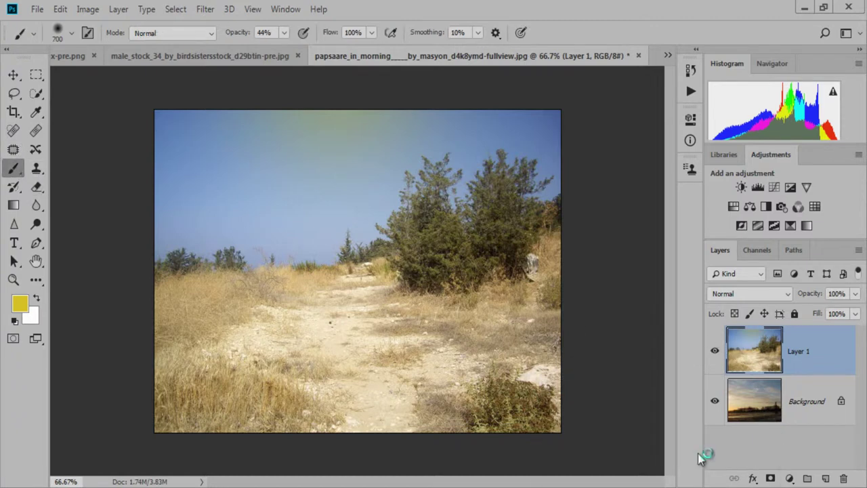
click(771, 479)
key(bracketleft)
key(bracketleft)
key(bracketleft)
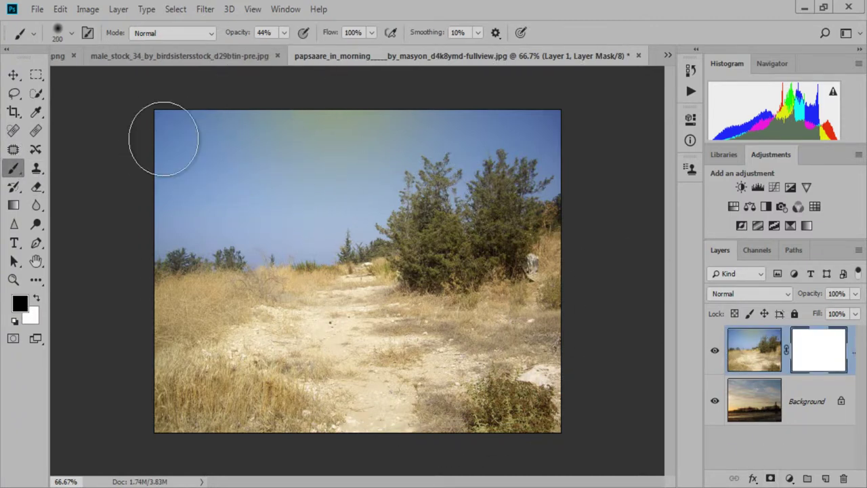
mouse_move(147, 124)
mouse_down()
mouse_move(574, 128)
mouse_move(376, 120)
mouse_up()
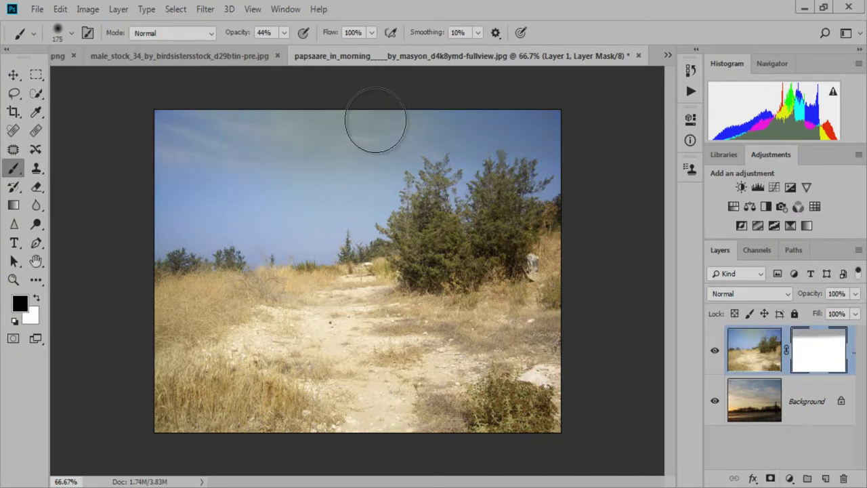
mouse_move(242, 32)
mouse_down()
mouse_move(287, 131)
mouse_move(159, 116)
mouse_up()
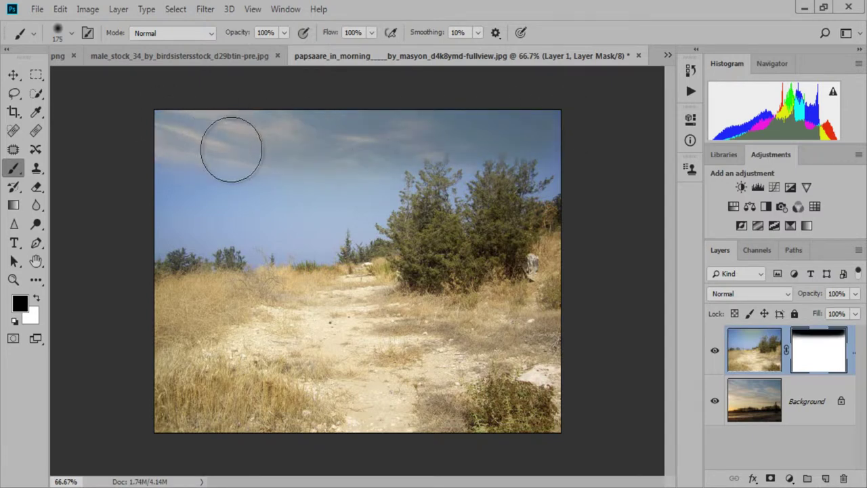
key(bracketright)
key(bracketright)
key(bracketright)
mouse_move(198, 156)
mouse_down()
mouse_move(460, 145)
mouse_move(232, 188)
mouse_move(352, 217)
mouse_move(508, 237)
mouse_move(174, 242)
mouse_up()
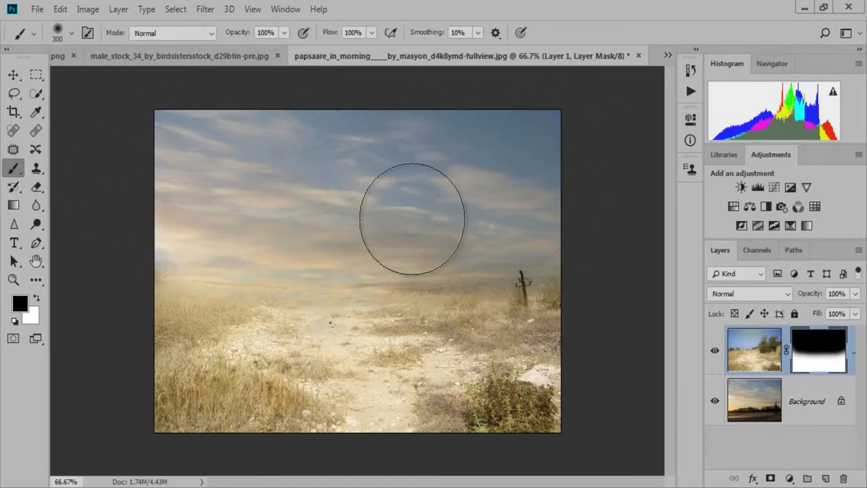
Step: Set a hard round brush at 28% opacity, then squash the layer shorter from the top
right_click(354, 190)
double_click(393, 363)
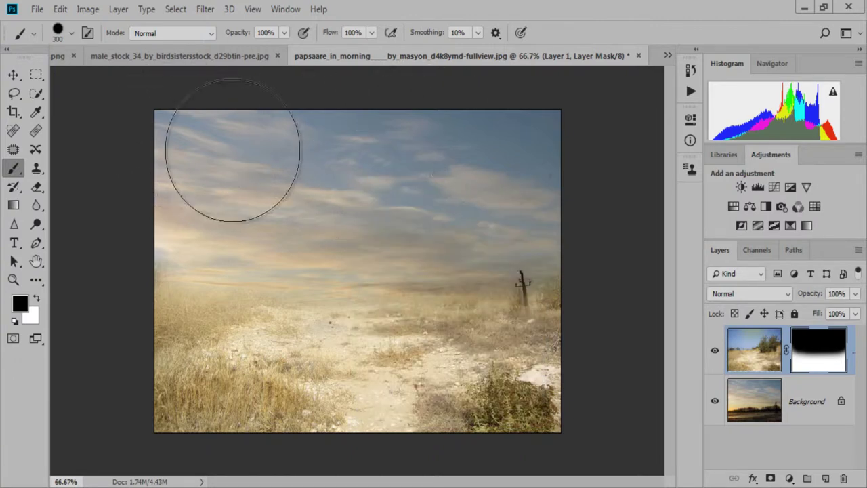
right_click(275, 188)
drag(238, 32, 205, 34)
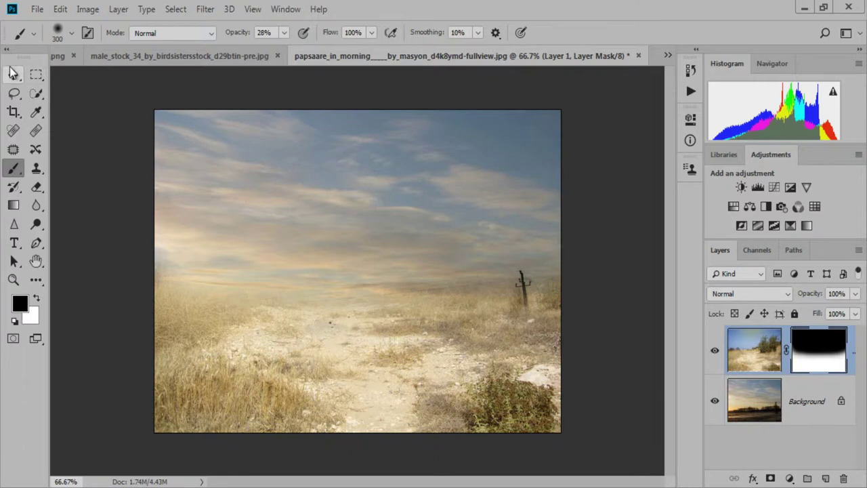
key(ctrl+t)
drag(357, 110, 346, 221)
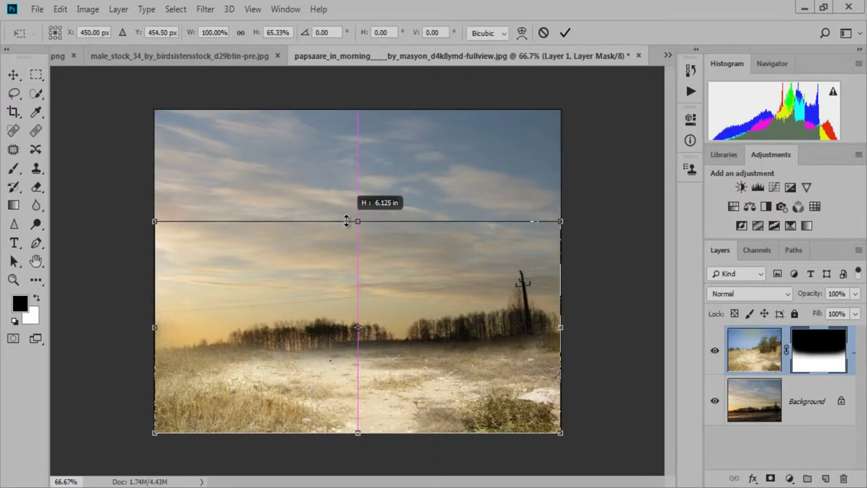
Step: Squash the scrubland layer slightly further, commit the transform, and zoom in on the horizon
drag(346, 221, 346, 207)
click(565, 33)
scroll(553, 230, up, 3)
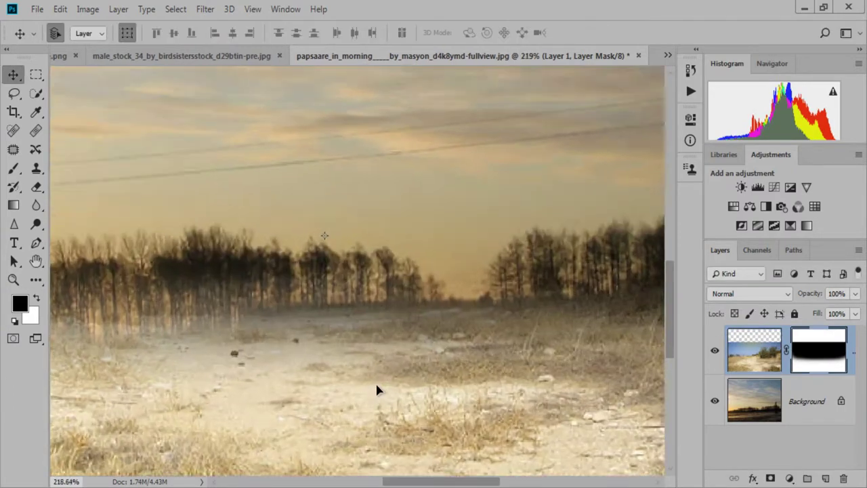
scroll(378, 387, up, 3)
mouse_move(576, 358)
mouse_down()
mouse_move(445, 305)
mouse_move(402, 270)
mouse_up()
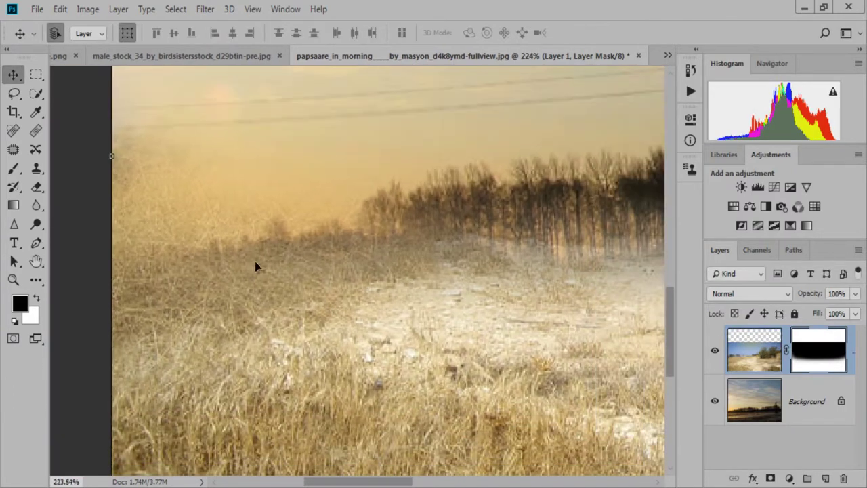
Step: Paint the mask along the horizon to blend in the orange sky, tree line, fog and power pole
key(b)
key(bracketleft)
key(bracketleft)
key(bracketleft)
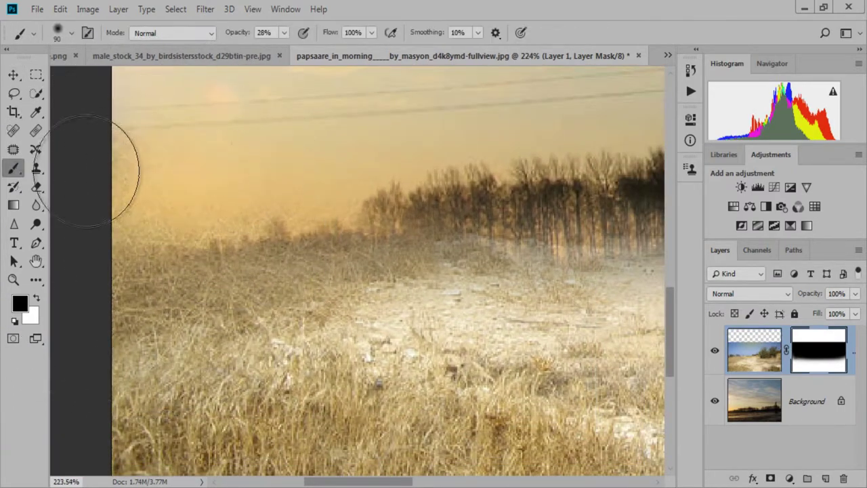
drag(106, 212, 338, 211)
key(bracketleft)
key(bracketleft)
key(bracketleft)
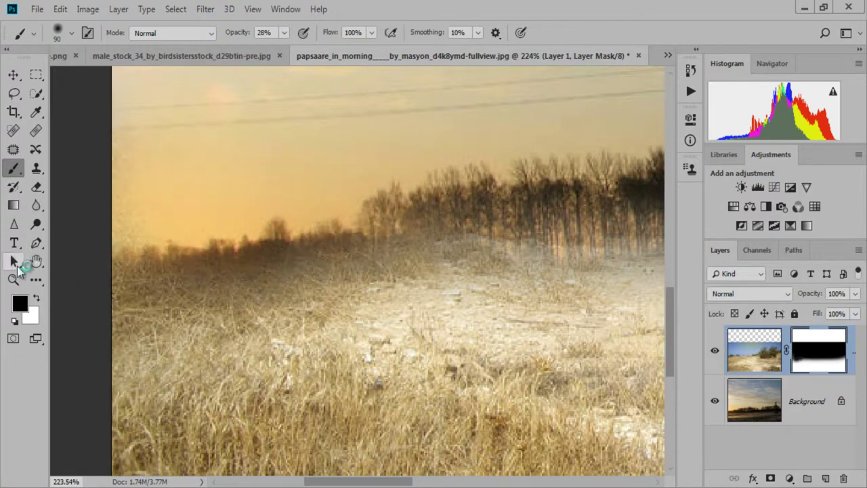
drag(287, 256, 236, 255)
mouse_move(164, 315)
mouse_down()
mouse_move(264, 304)
mouse_move(284, 288)
mouse_up()
mouse_move(194, 246)
mouse_down()
mouse_move(429, 251)
mouse_move(284, 277)
mouse_move(251, 359)
mouse_move(542, 271)
mouse_move(291, 330)
mouse_move(253, 351)
mouse_move(151, 334)
mouse_up()
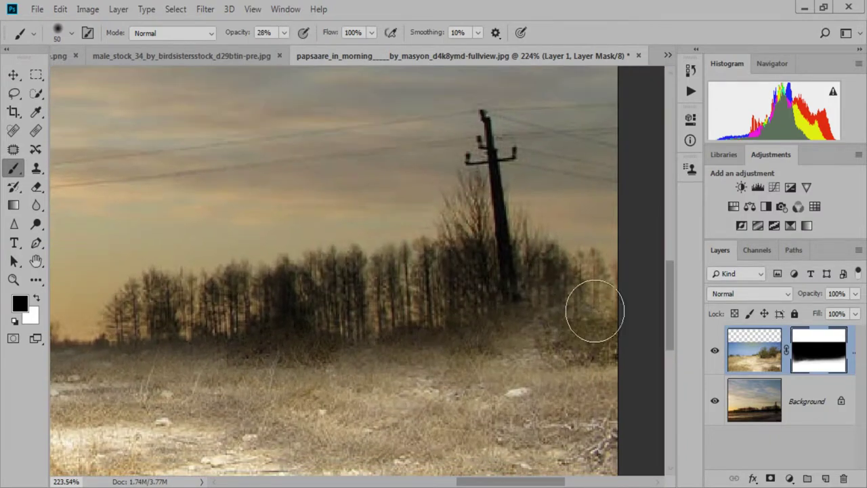
drag(594, 305, 237, 333)
Step: Replace the original Background layer with a duplicate, Background copy
scroll(310, 329, down, 10)
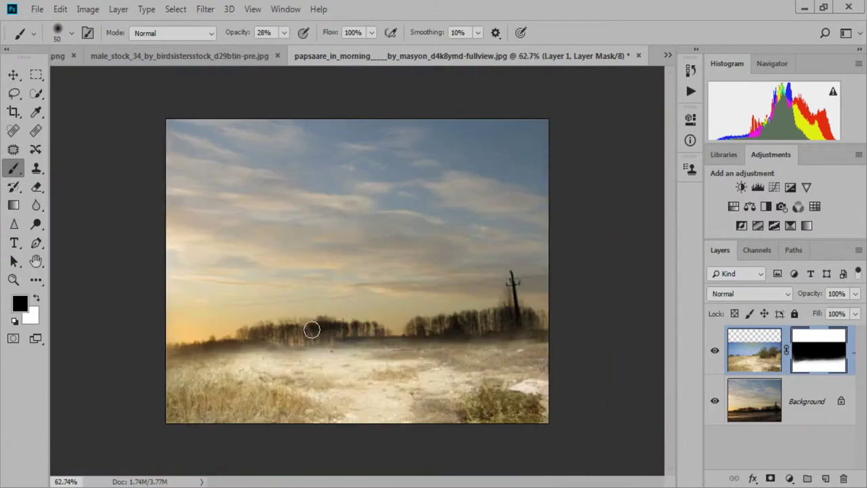
scroll(289, 348, down, 1)
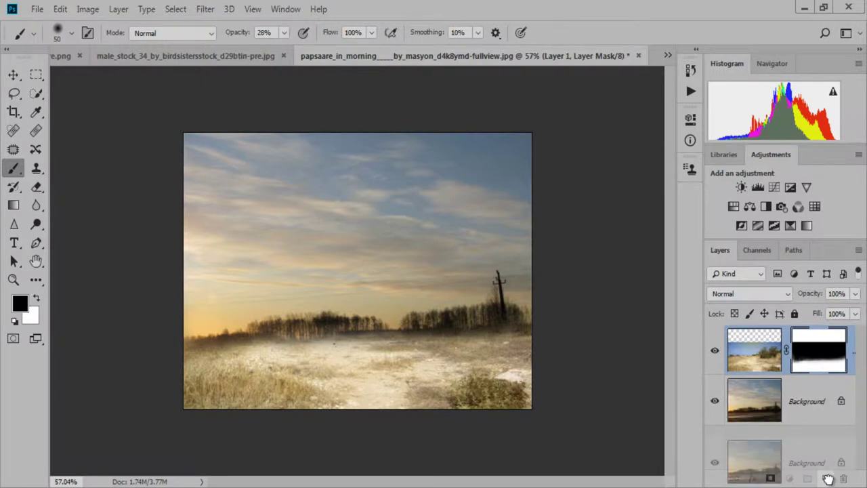
drag(776, 421, 825, 478)
key(Delete)
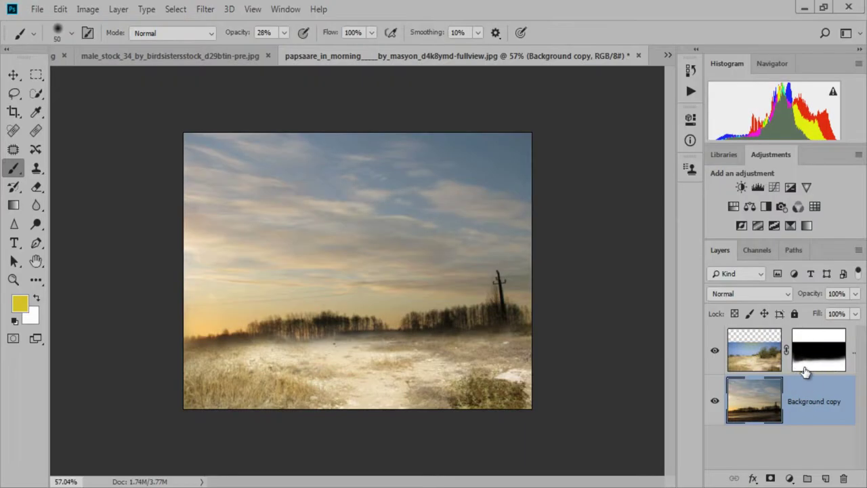
Step: Merge the masked scrubland layer with Background copy into one layer
click(805, 370)
shift+click(800, 401)
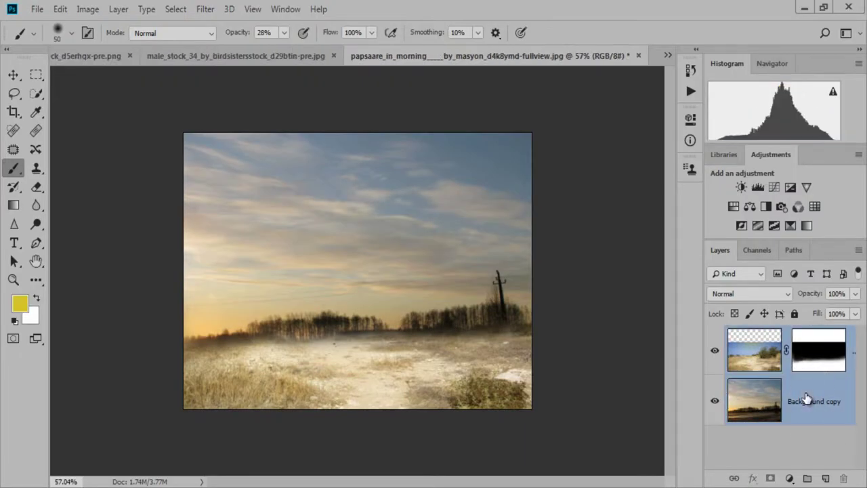
right_click(806, 399)
click(685, 400)
Step: Add a Photo Filter adjustment layer and bring up its mask settings
scroll(393, 257, up, 2)
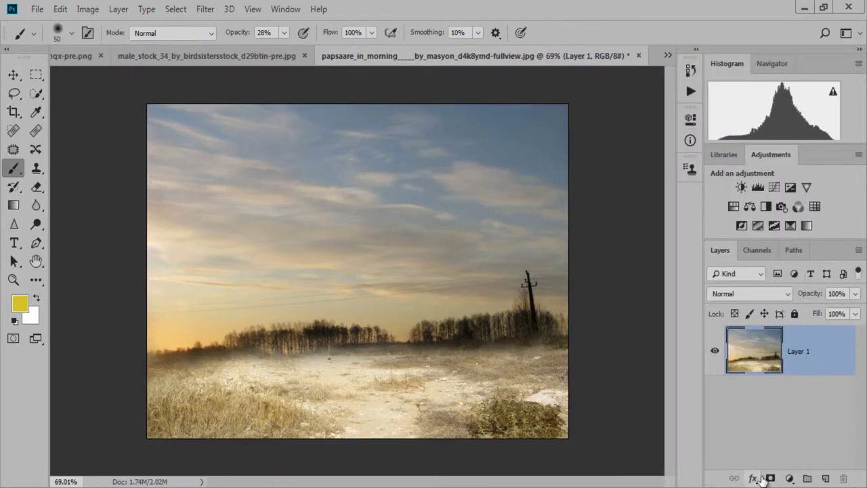
click(790, 479)
click(790, 378)
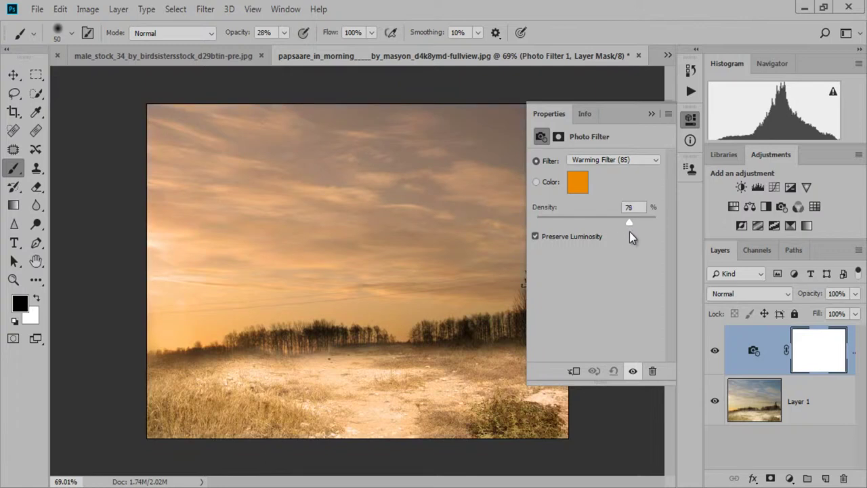
click(558, 136)
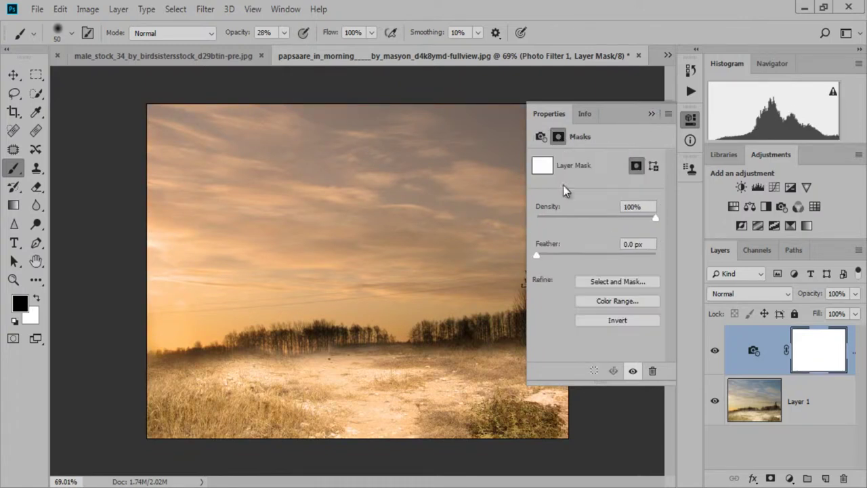
click(634, 287)
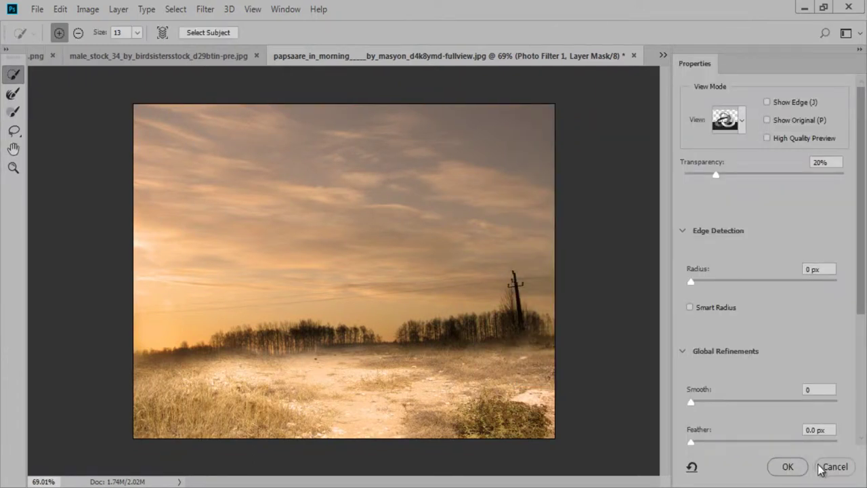
click(821, 468)
Step: Mask the Photo Filter with a colour range sampled from sky and horizon glow, fuzziness 124
click(622, 303)
click(207, 288)
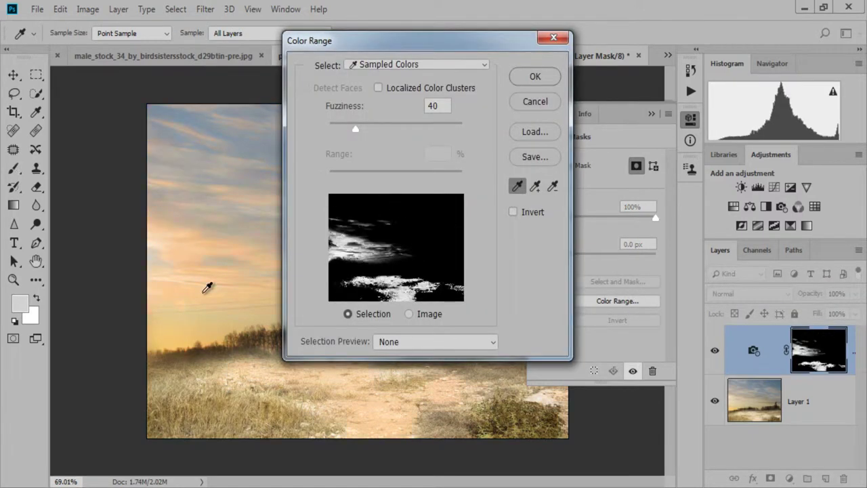
drag(416, 39, 553, 48)
click(169, 335)
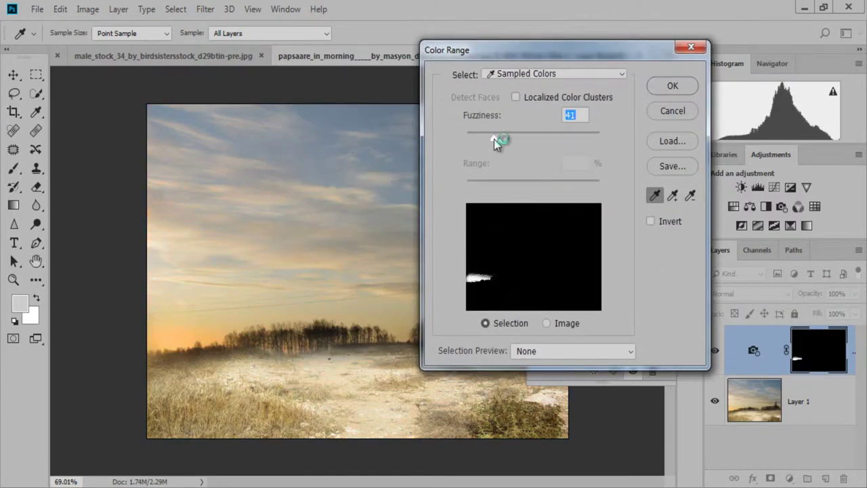
mouse_move(494, 138)
mouse_down()
mouse_move(560, 138)
mouse_move(549, 139)
mouse_up()
click(170, 300)
click(167, 323)
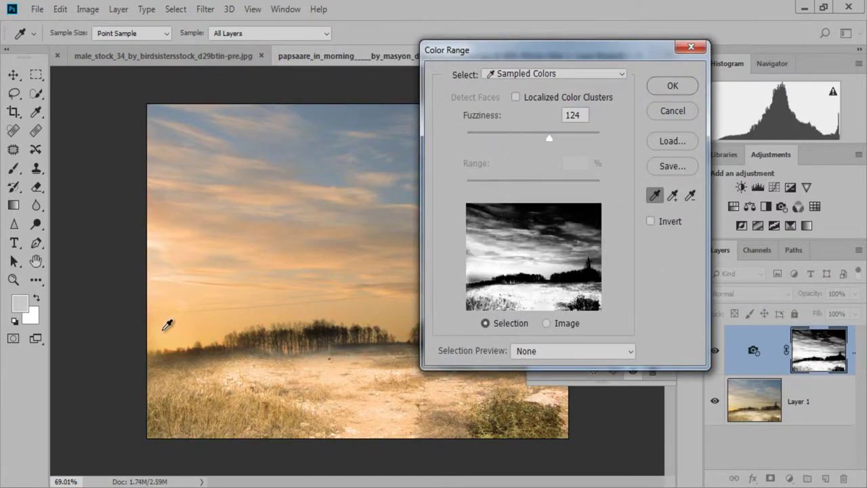
click(672, 86)
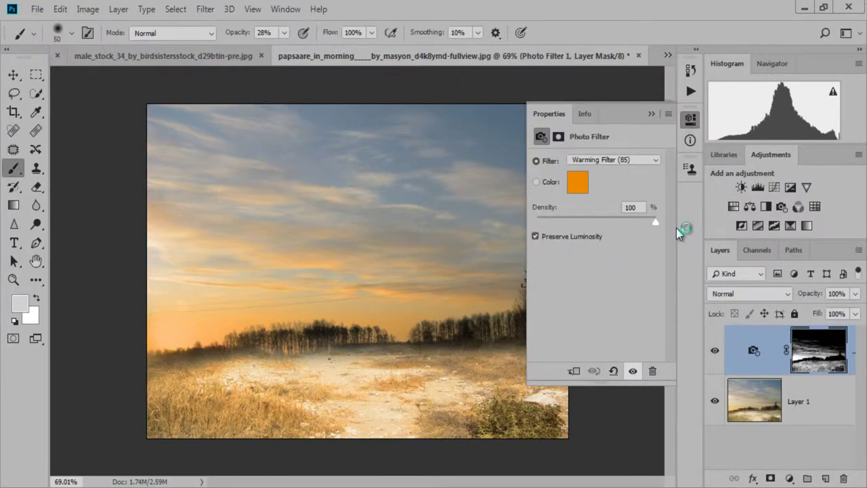
Step: Clip the Photo Filter to Layer 1 and redo its colour-range mask with localized clusters, fuzziness 105
click(571, 372)
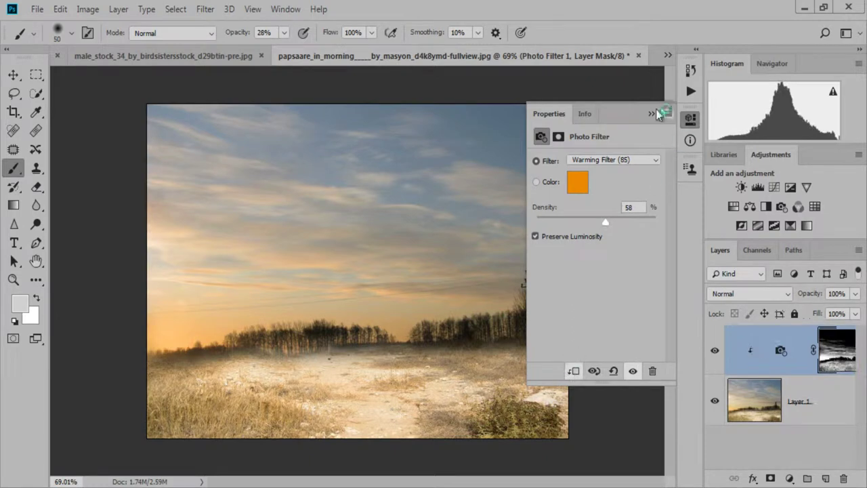
click(560, 139)
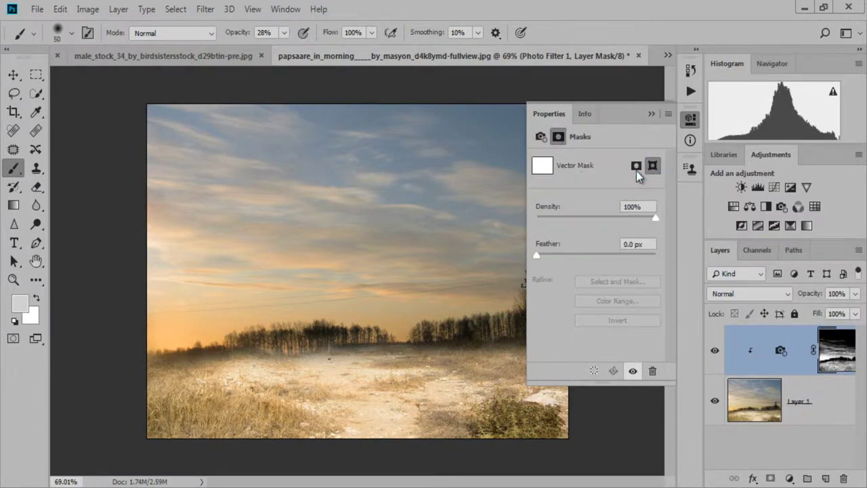
click(613, 302)
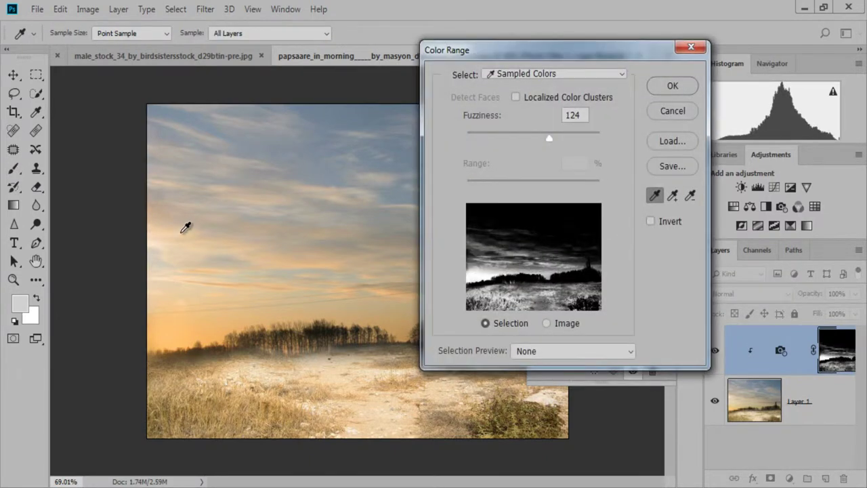
drag(186, 224, 170, 299)
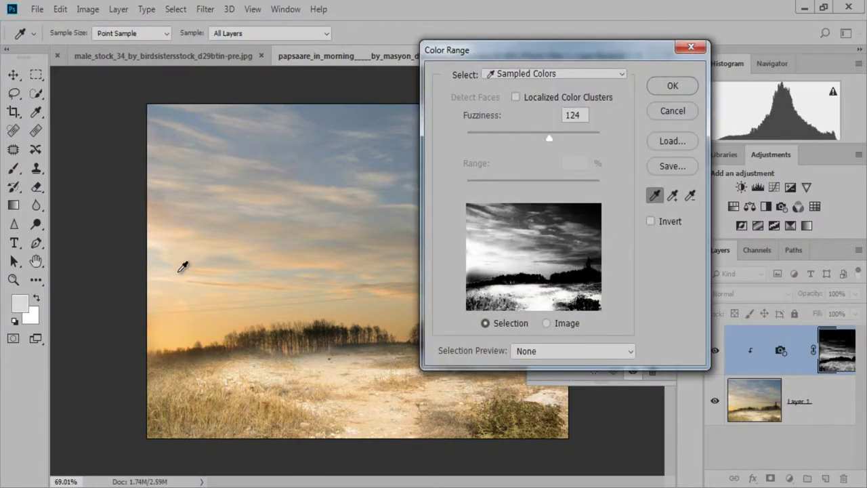
click(515, 97)
mouse_move(550, 138)
mouse_down()
mouse_move(525, 139)
mouse_move(537, 138)
mouse_up()
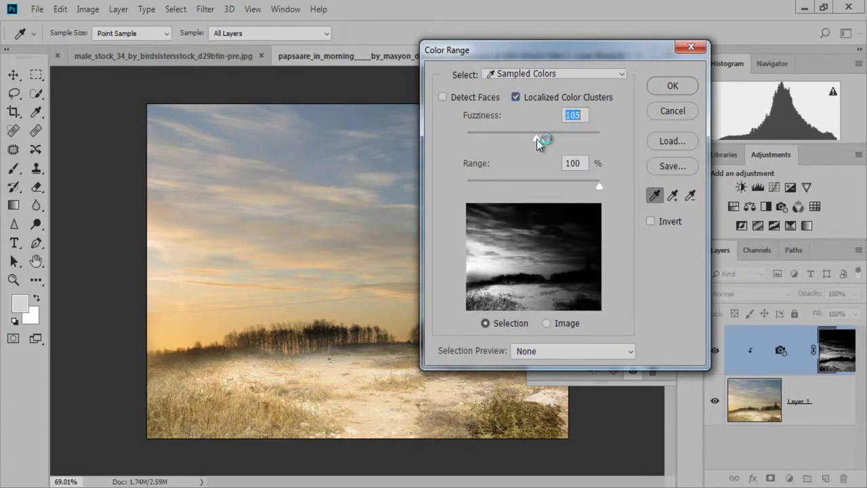
click(582, 343)
click(584, 346)
click(672, 85)
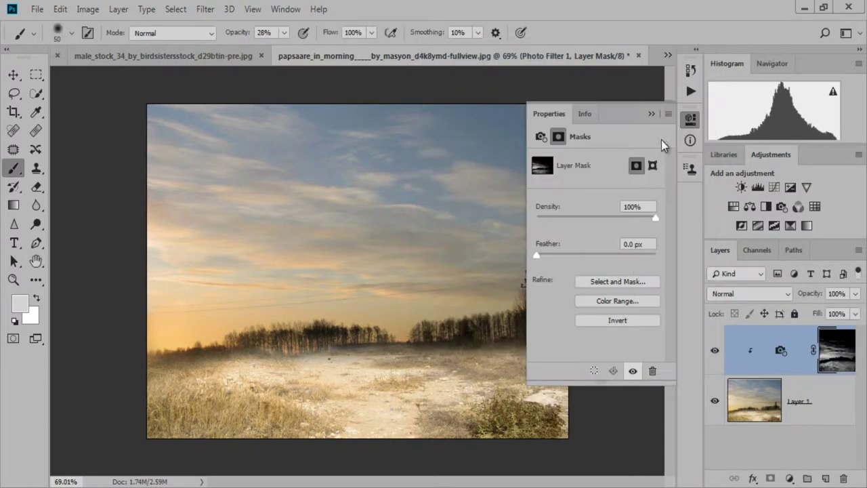
click(541, 137)
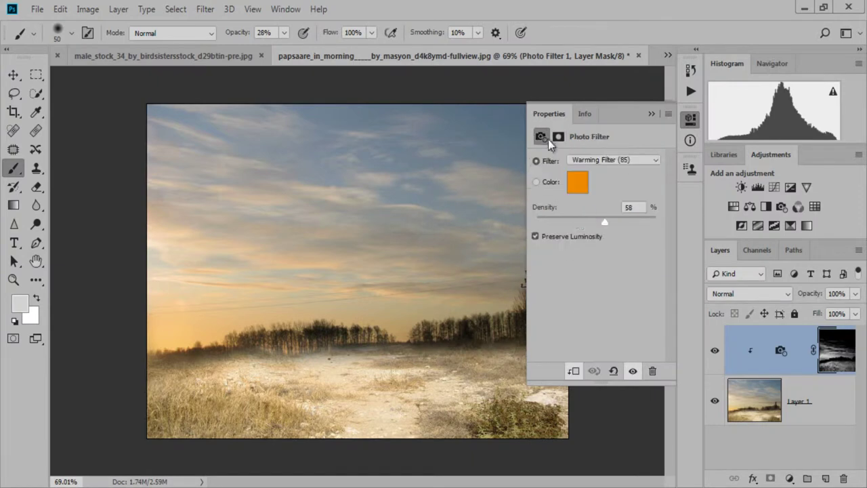
click(652, 114)
Step: Add a Gradient Fill layer based on the Neutral Density gradient preset
click(797, 478)
click(838, 242)
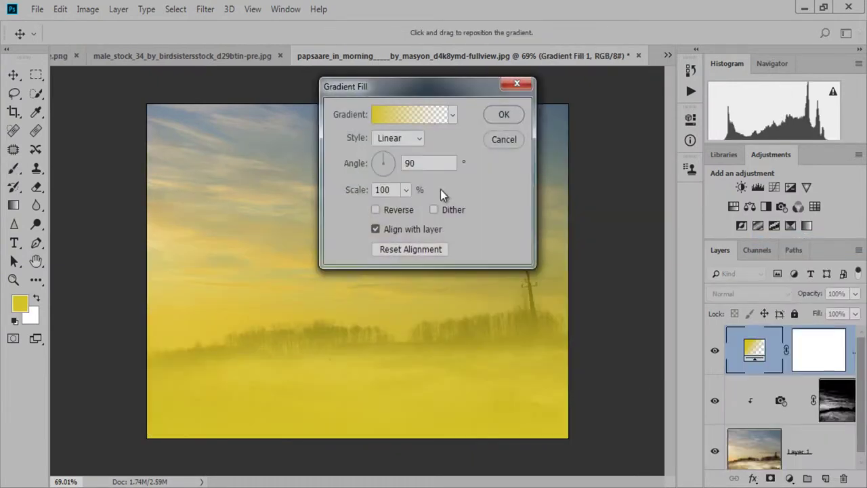
click(410, 114)
click(564, 277)
click(626, 342)
key(Escape)
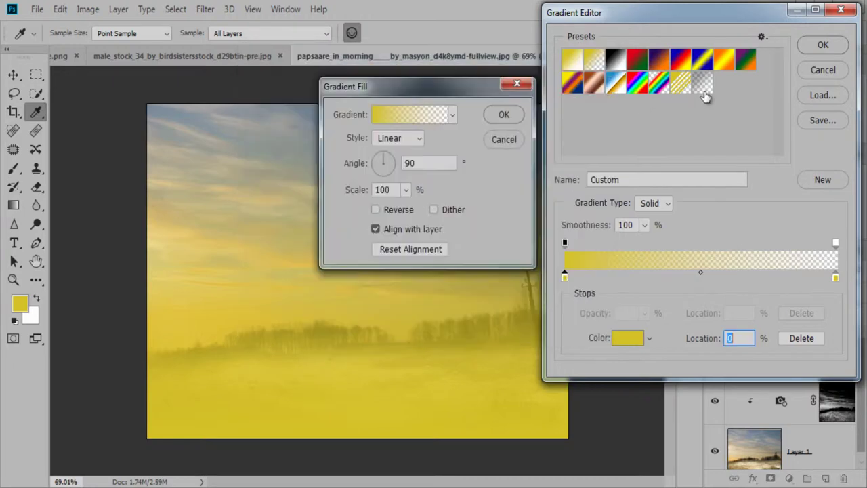
click(701, 84)
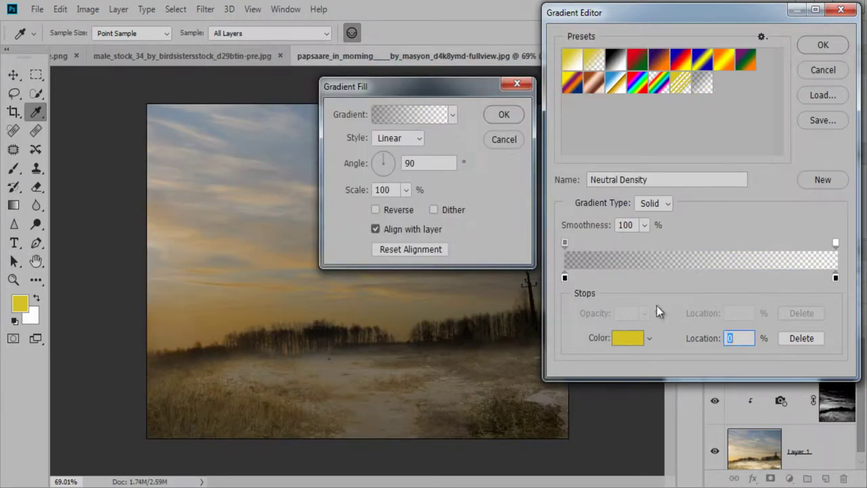
Step: Make the left gradient stop black with higher opacity, and set angle -151.7° and scale 210%
double_click(565, 277)
click(562, 81)
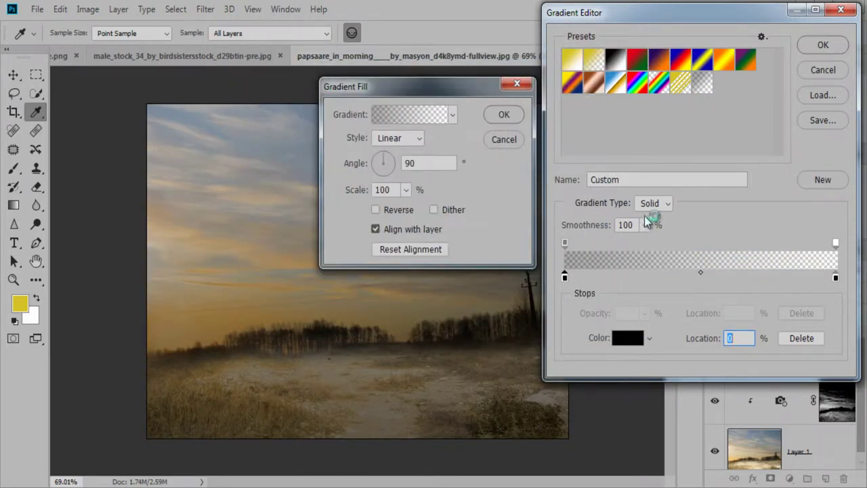
click(565, 243)
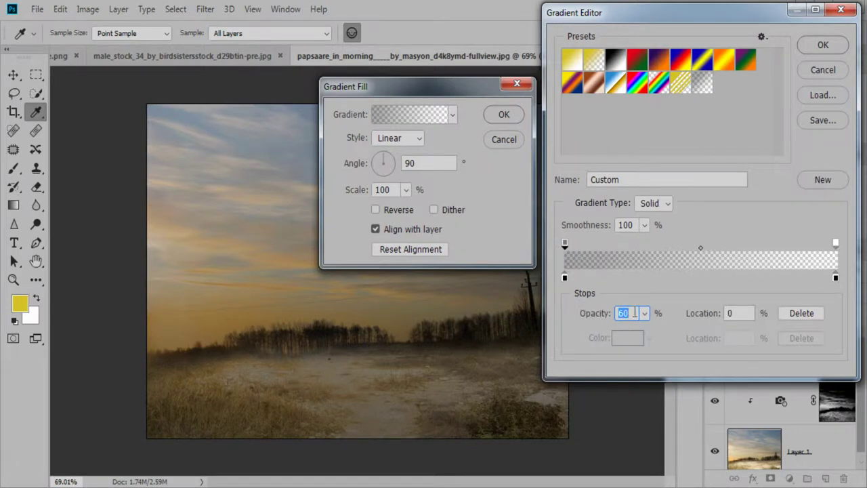
mouse_move(644, 313)
mouse_down()
mouse_move(672, 333)
mouse_move(654, 336)
mouse_move(663, 333)
mouse_up()
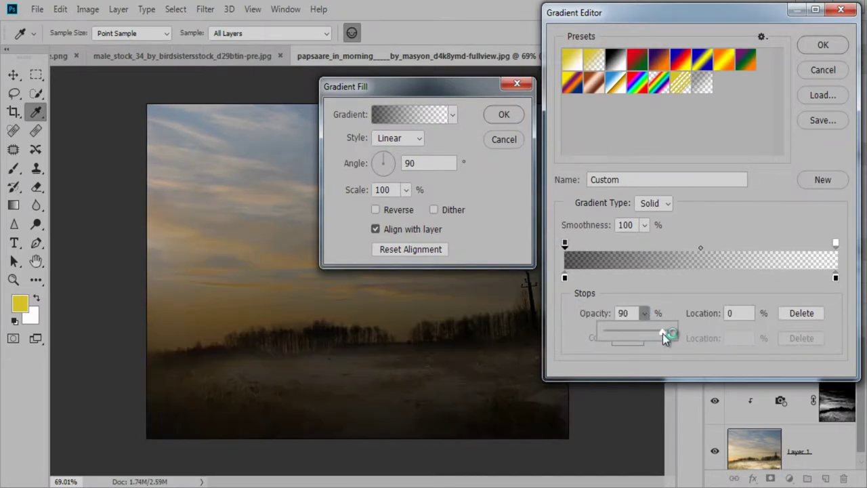
click(823, 45)
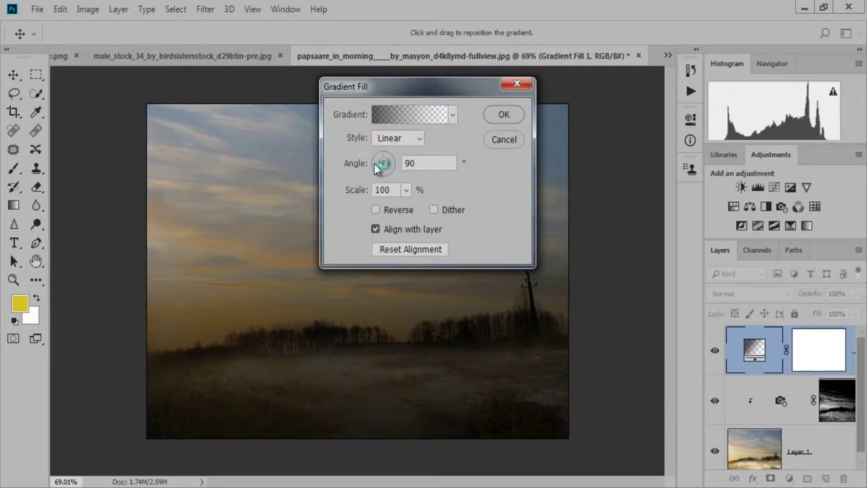
click(375, 166)
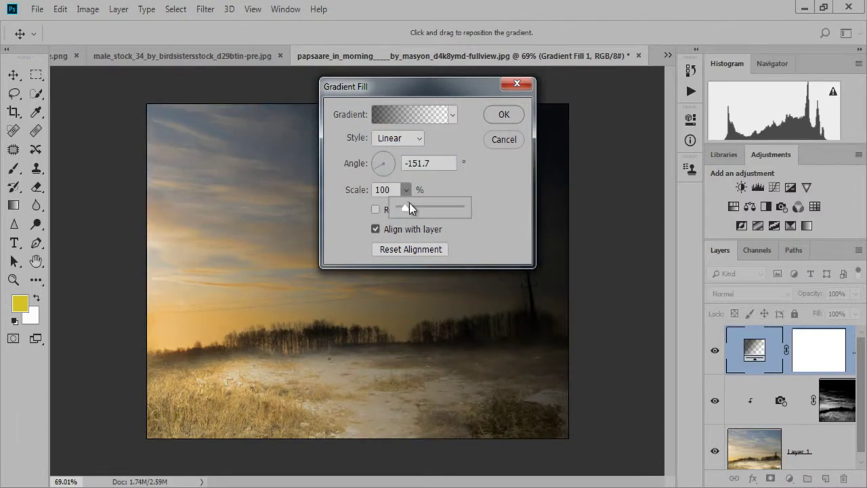
drag(409, 208, 413, 207)
Step: Add extra opacity stops to the gradient, one at 26%, and adjust the transition midpoint
click(409, 113)
click(599, 242)
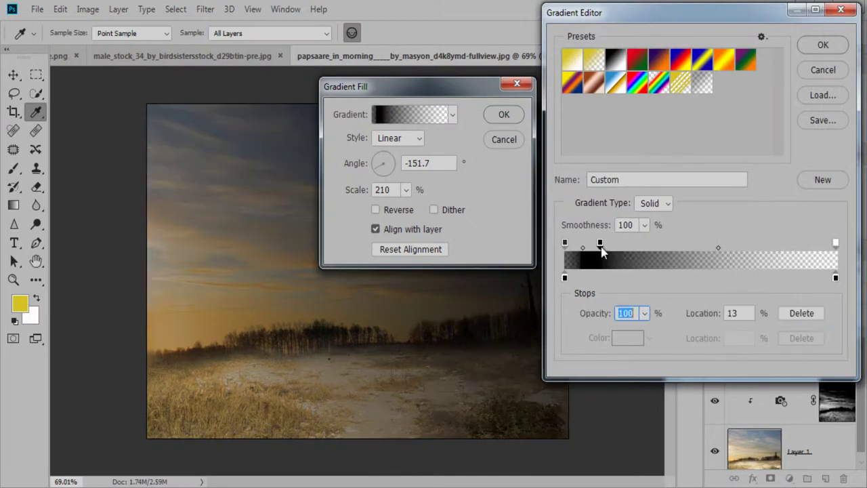
mouse_move(599, 243)
mouse_down()
mouse_move(635, 243)
mouse_move(586, 244)
mouse_up()
click(601, 242)
click(668, 243)
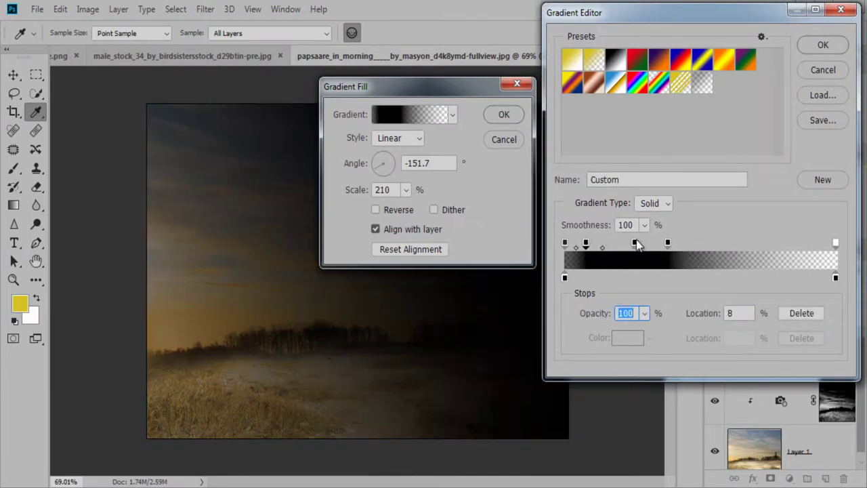
drag(651, 247, 642, 248)
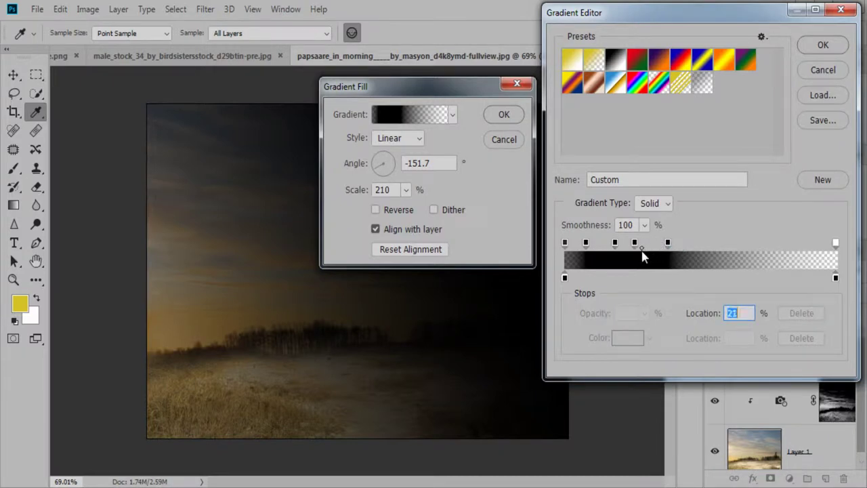
click(667, 243)
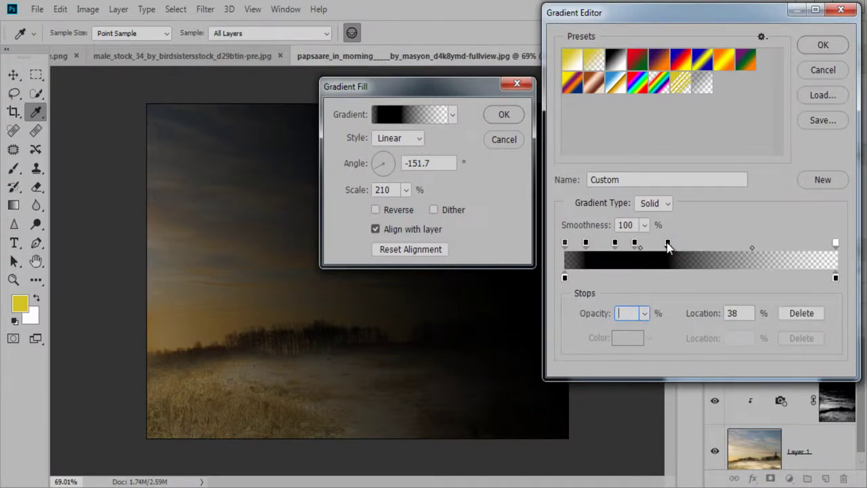
key(Return)
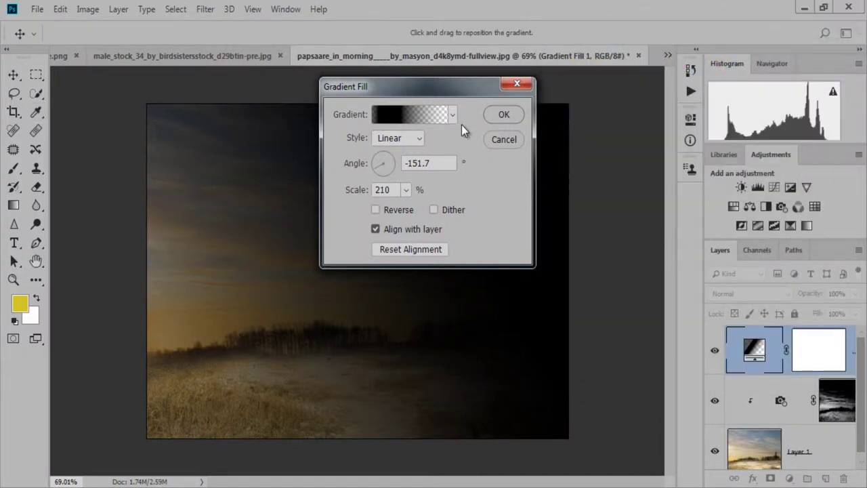
Step: Move the outer opacity stop in to 30% and confirm the black-to-transparent gradient fill
click(404, 116)
drag(668, 245, 637, 248)
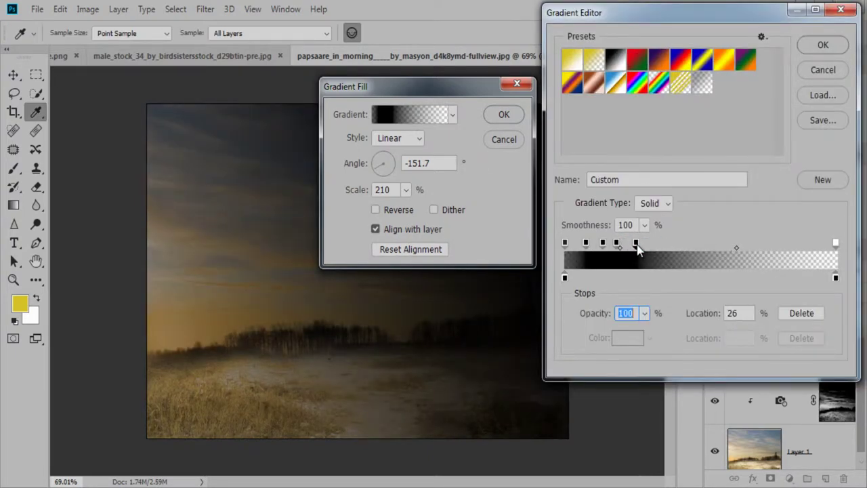
click(838, 70)
drag(465, 86, 777, 146)
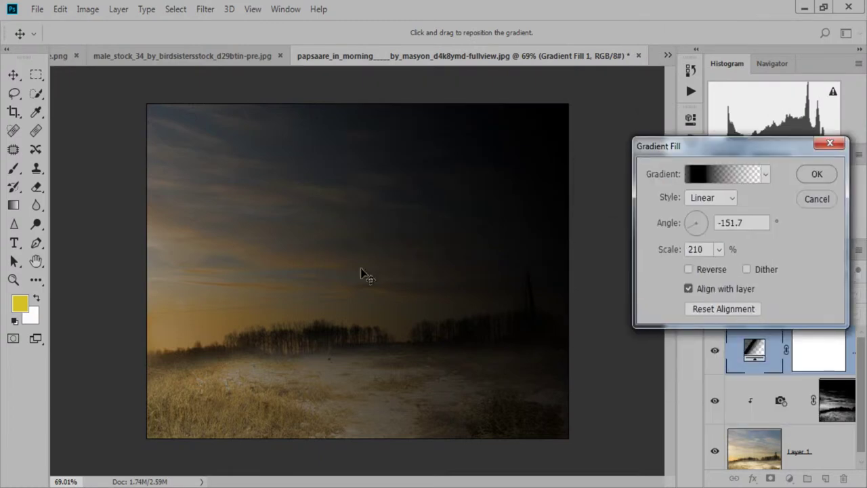
click(816, 176)
scroll(350, 256, up, 1)
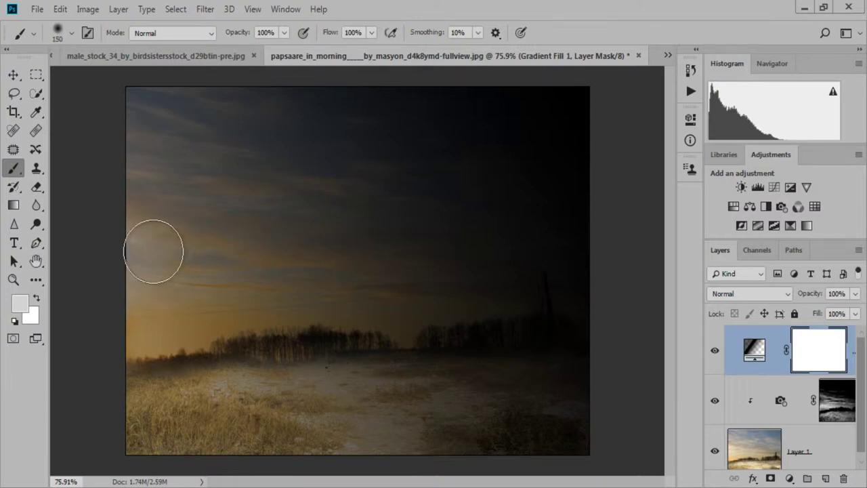
Step: Set the Layers panel to show medium-sized thumbnails
mouse_move(702, 404)
mouse_down()
mouse_move(636, 386)
mouse_move(680, 379)
mouse_up()
click(858, 250)
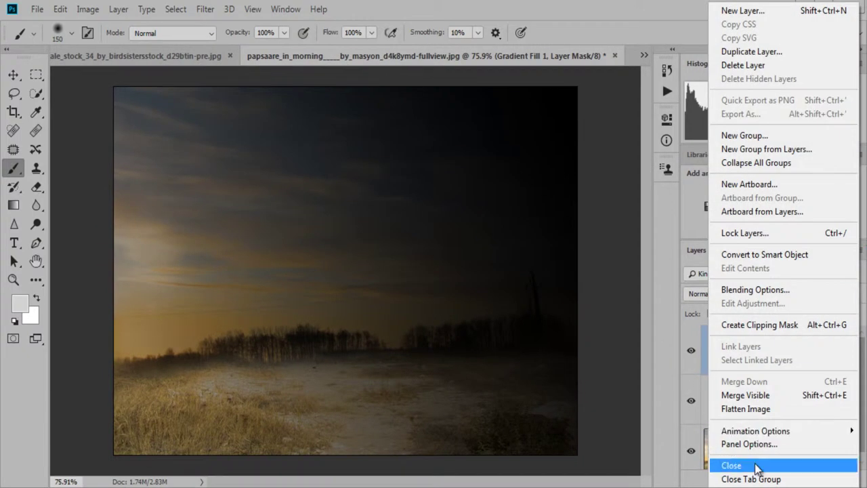
click(731, 444)
click(334, 138)
click(518, 62)
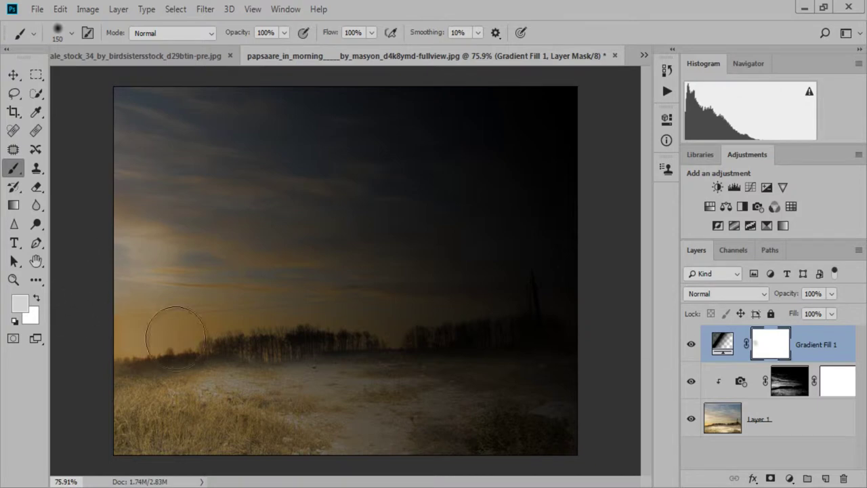
Step: Paint the gradient mask with a 250–400 px soft brush to brighten the horizon and field
drag(175, 337, 319, 354)
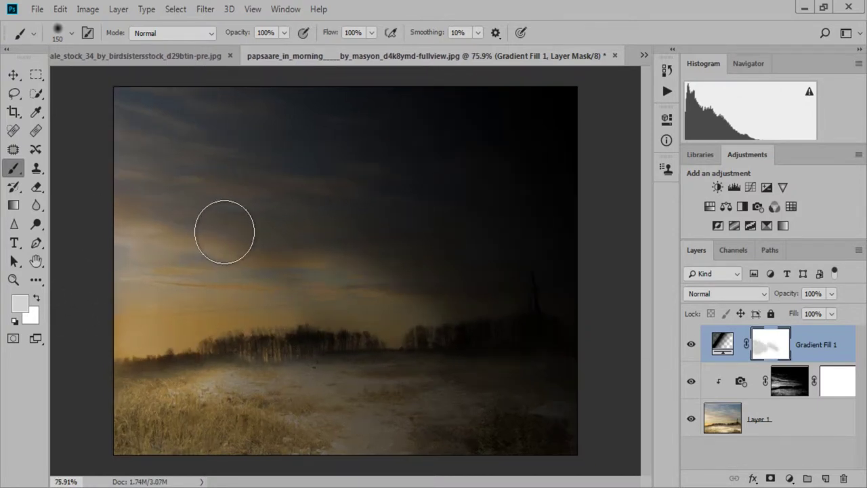
key(bracketright)
key(bracketright)
key(bracketright)
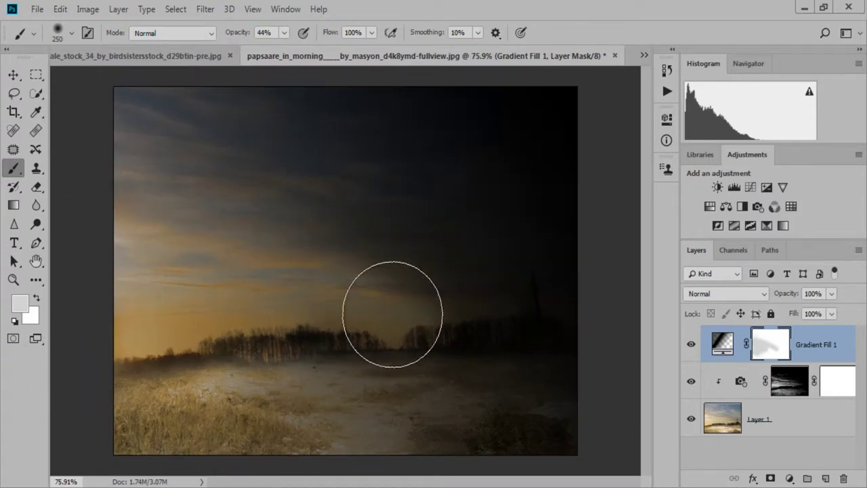
key(bracketright)
key(bracketright)
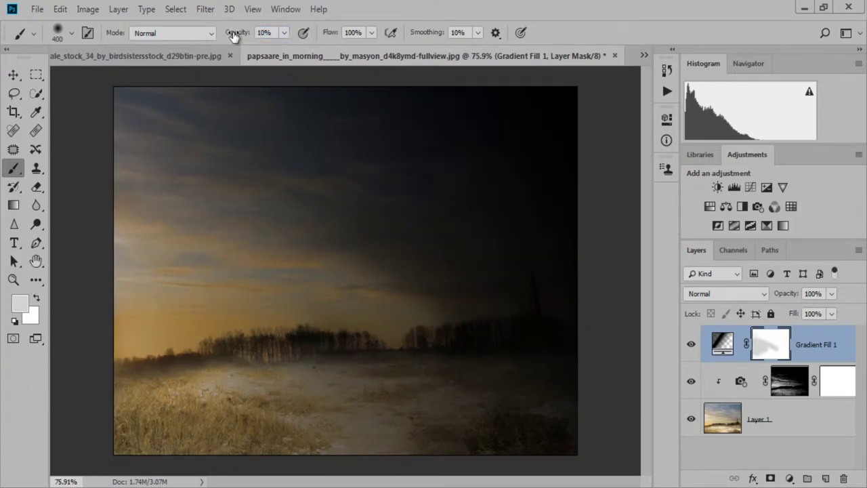
mouse_move(558, 387)
mouse_down()
mouse_move(377, 271)
mouse_move(412, 358)
mouse_move(229, 187)
mouse_move(538, 362)
mouse_move(203, 391)
mouse_move(232, 387)
mouse_move(312, 195)
mouse_move(519, 166)
mouse_move(519, 323)
mouse_move(286, 420)
mouse_move(420, 402)
mouse_up()
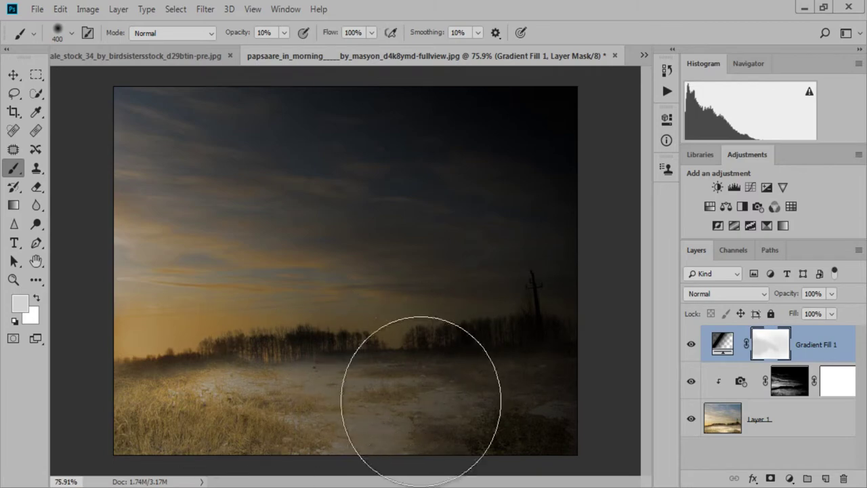
scroll(219, 397, down, 2)
scroll(294, 368, up, 1)
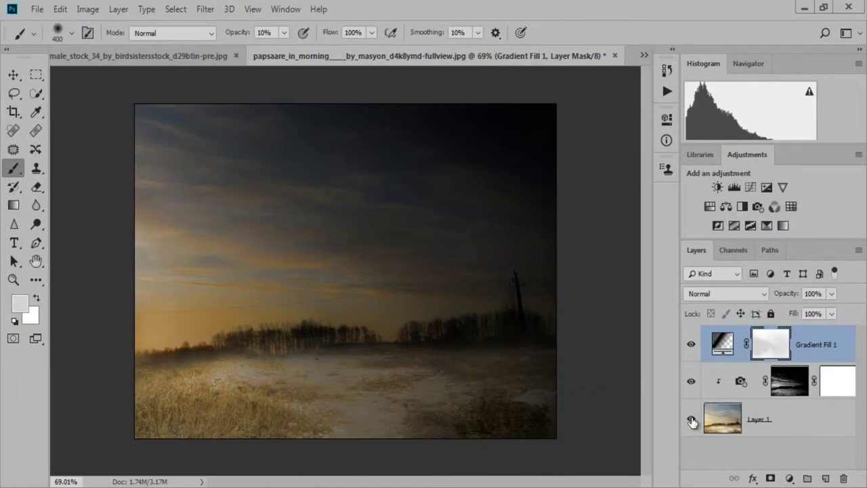
click(691, 381)
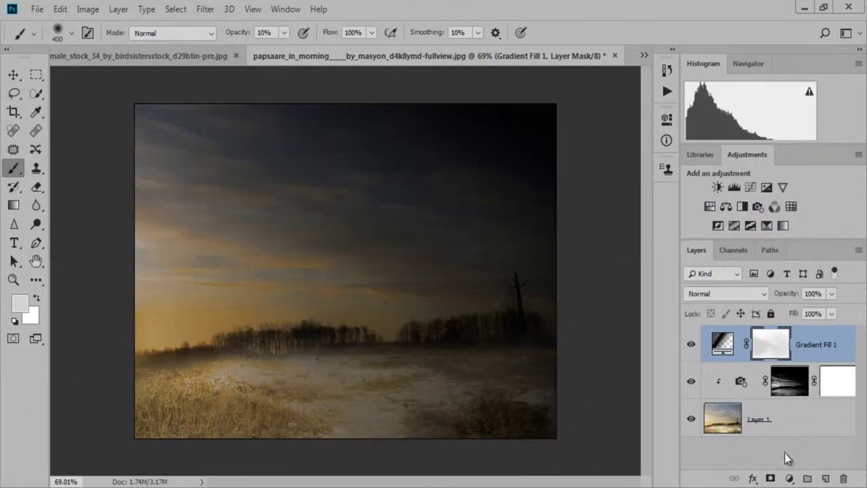
Step: Add a Color Balance adjustment above Layer 1, shifting midtones toward red +40 and yellow
click(762, 417)
click(789, 478)
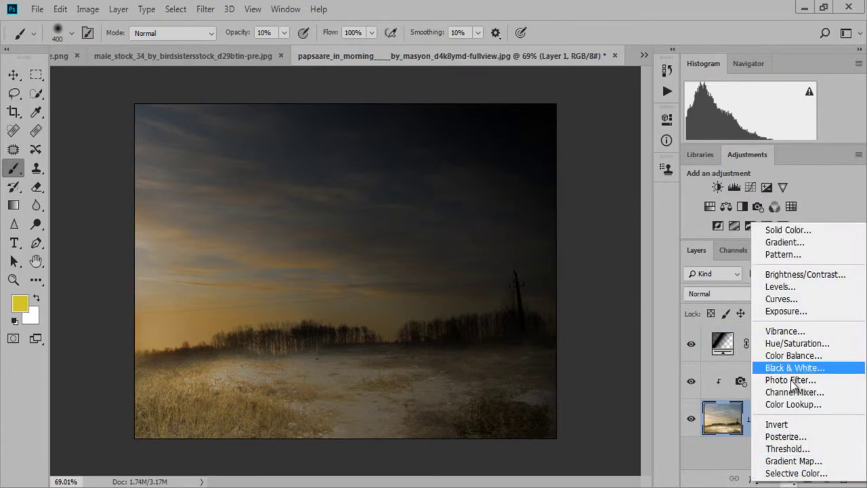
click(793, 355)
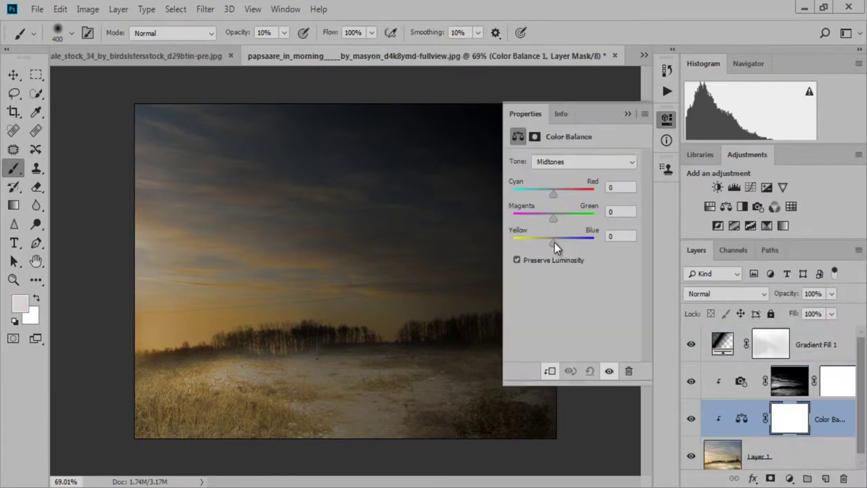
drag(553, 243, 537, 243)
drag(553, 193, 569, 195)
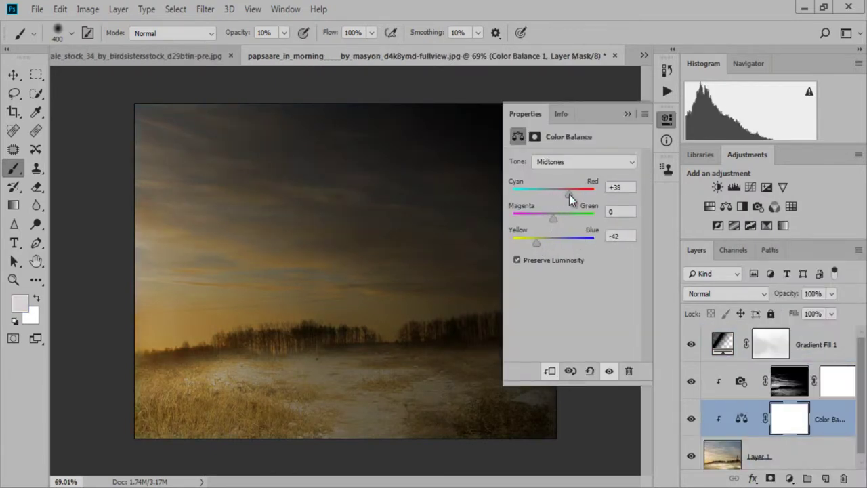
Step: Mask the Color Balance with a colour-range selection and ease the yellow shift to -32
click(535, 136)
click(603, 306)
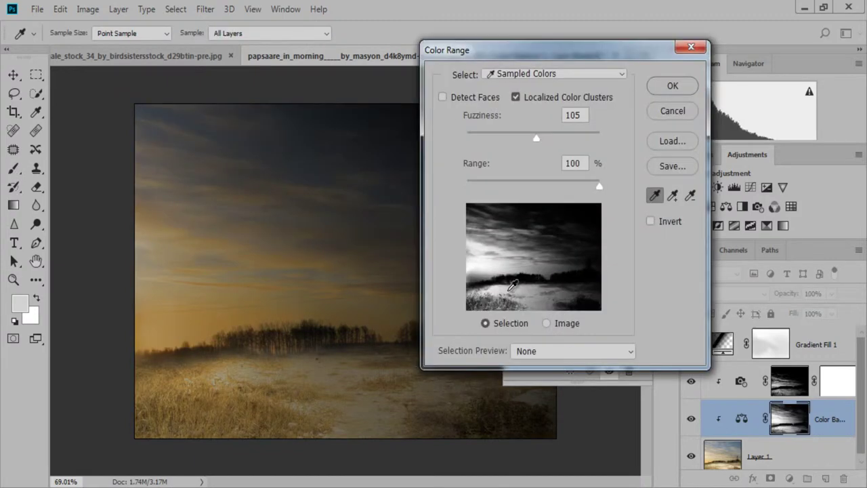
mouse_move(536, 135)
mouse_down()
mouse_move(546, 135)
mouse_move(489, 139)
mouse_move(554, 136)
mouse_up()
click(671, 86)
click(517, 136)
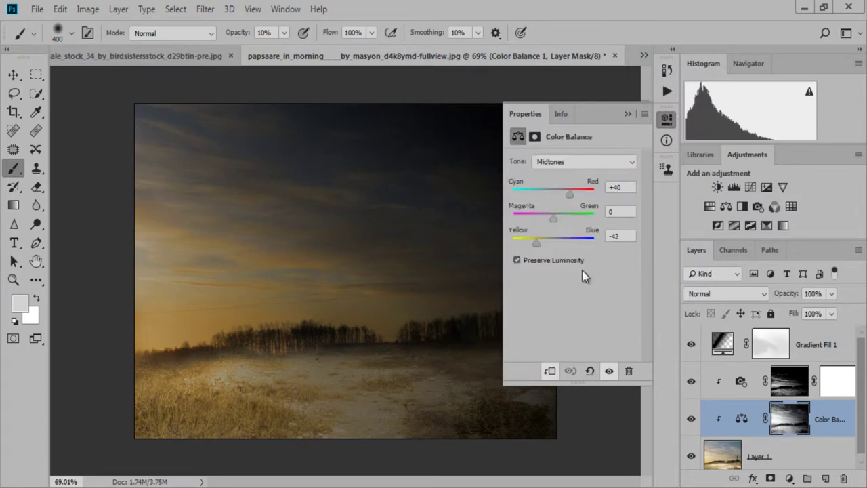
mouse_move(540, 245)
mouse_down()
mouse_move(532, 239)
mouse_move(575, 237)
mouse_up()
click(626, 113)
Step: Add a colorized Hue/Saturation adjustment on Layer 1 with Hue 29 and Saturation 37
click(722, 453)
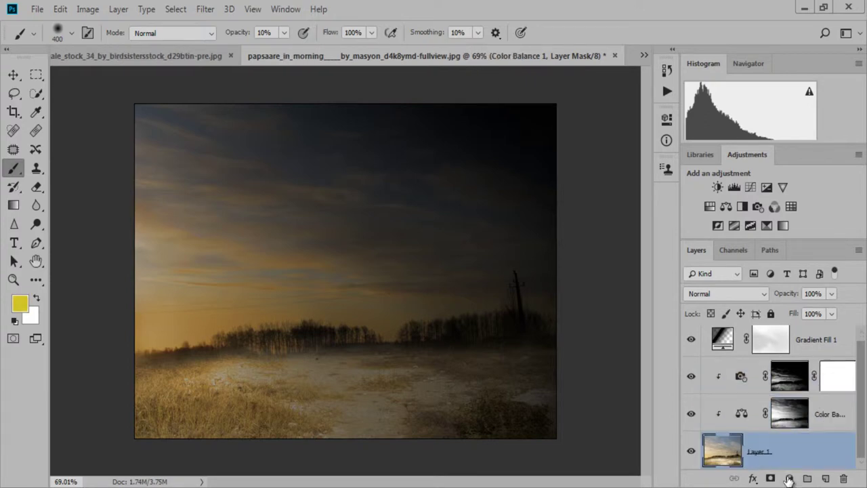
click(789, 478)
click(798, 342)
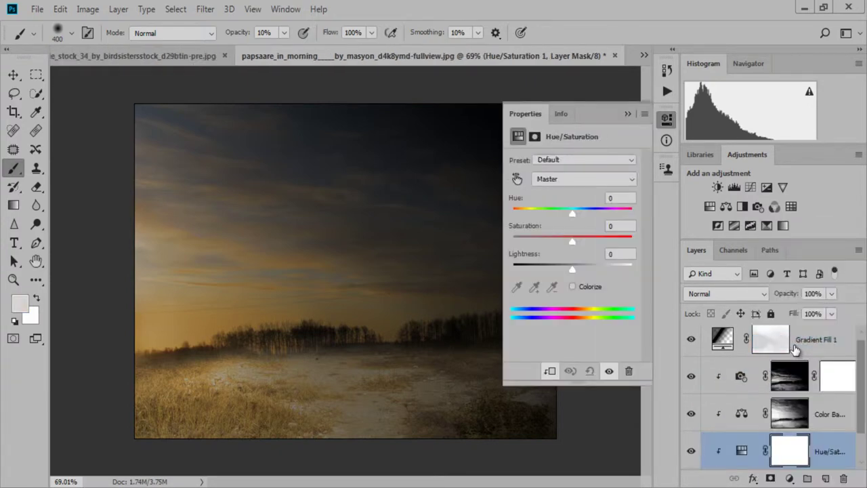
click(572, 286)
drag(526, 213, 605, 214)
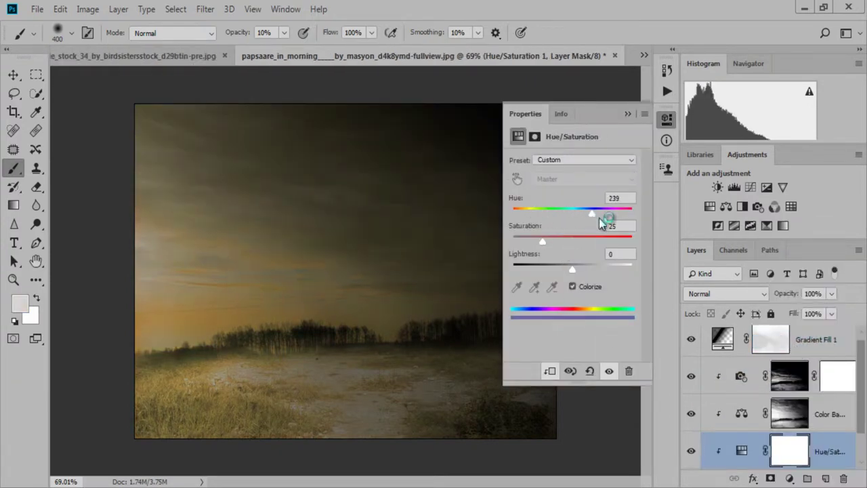
click(550, 309)
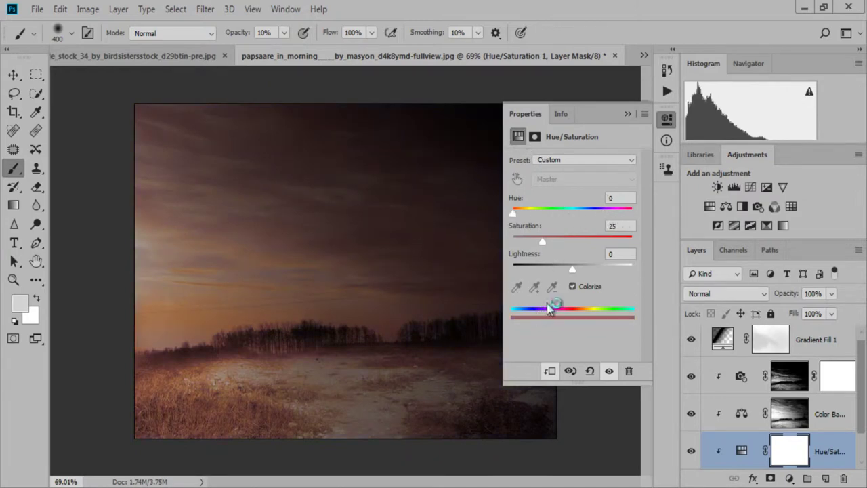
drag(517, 213, 522, 215)
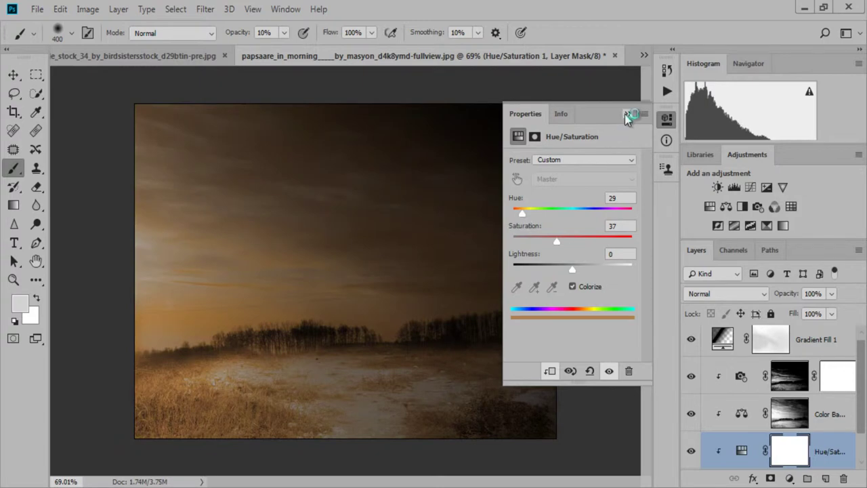
click(627, 113)
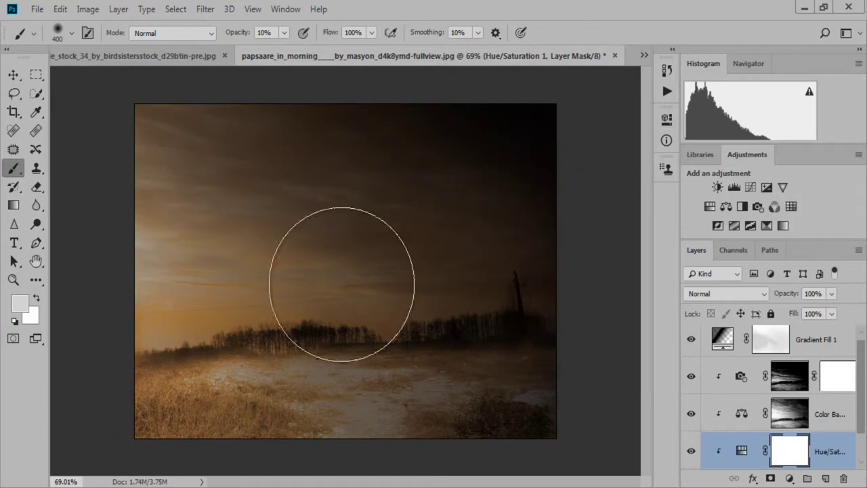
Step: Paint black at 100% on the Hue/Saturation mask over the upper sky, undoing one too-strong stroke
click(36, 187)
key(b)
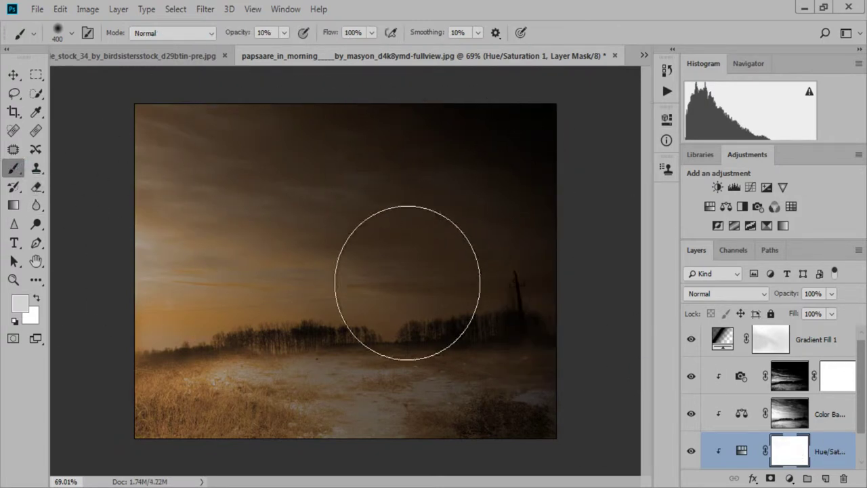
key(0)
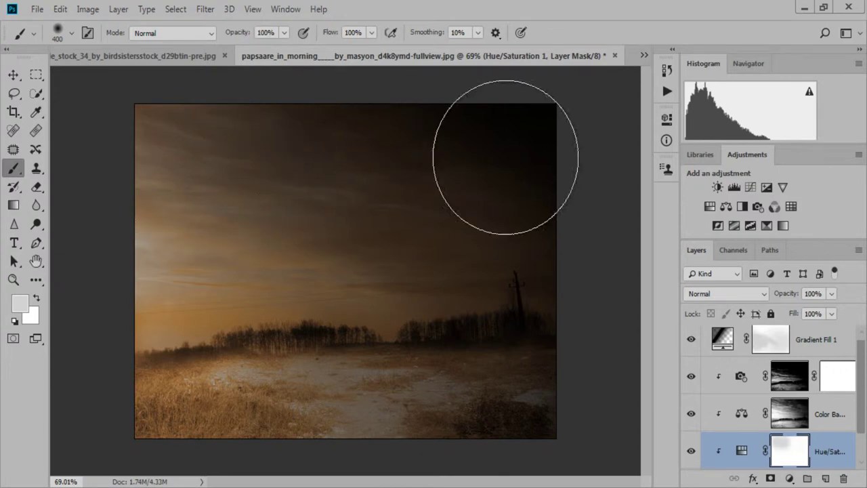
drag(494, 159, 419, 442)
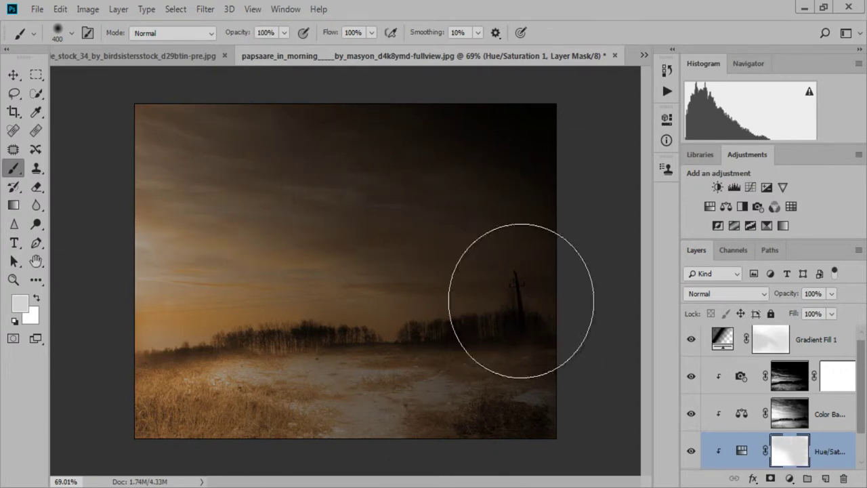
scroll(447, 218, down, 1)
click(20, 303)
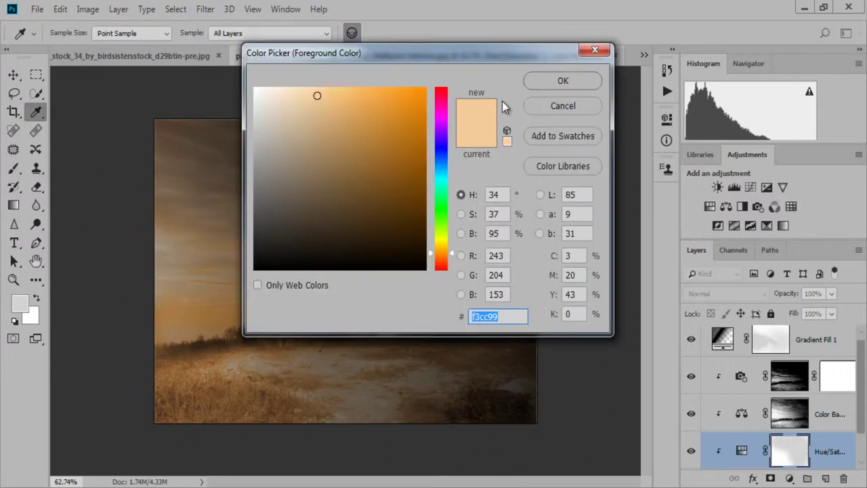
key(Escape)
key(d)
drag(189, 149, 471, 164)
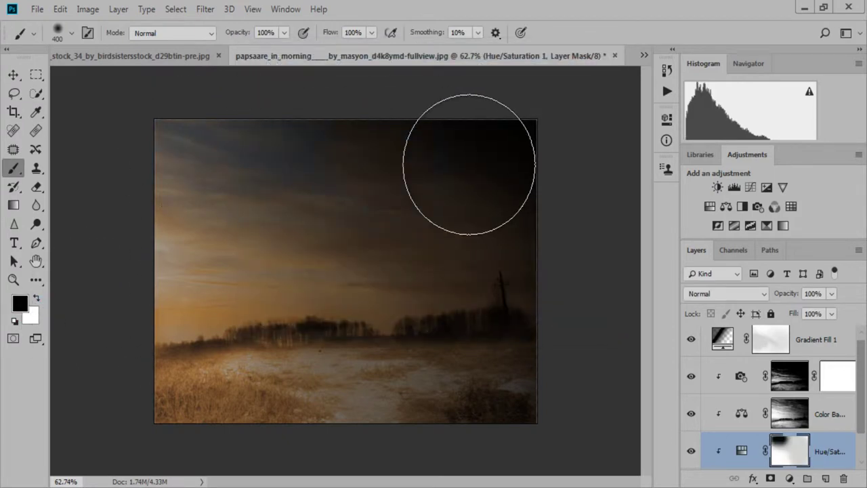
key(ctrl+z)
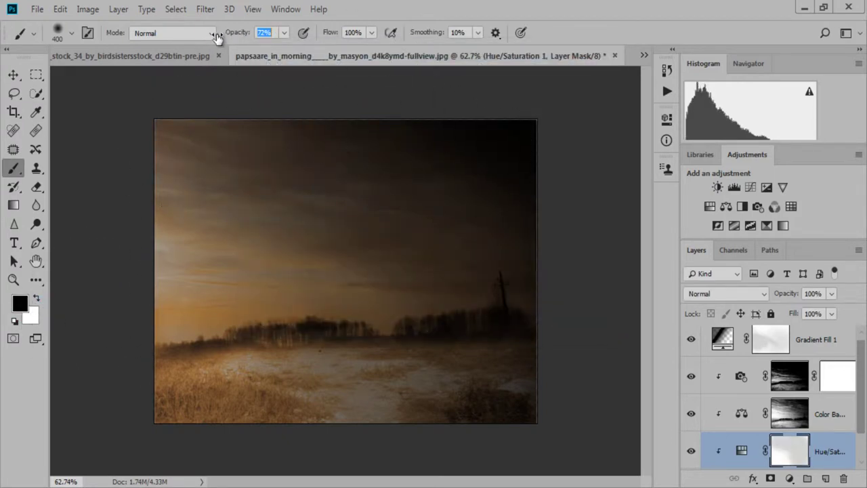
Step: Mask the tint softly over the sky at 53% opacity, then with a faint 12% stroke
text(53)
drag(208, 149, 513, 378)
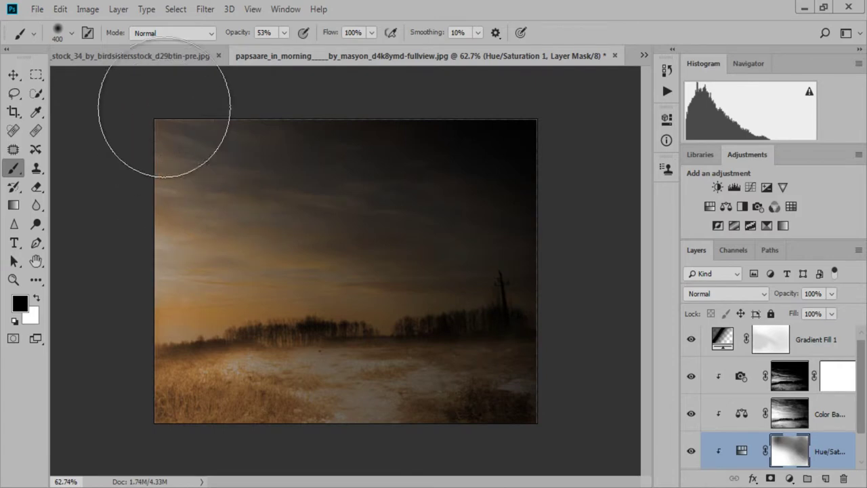
drag(230, 35, 222, 35)
drag(300, 219, 242, 242)
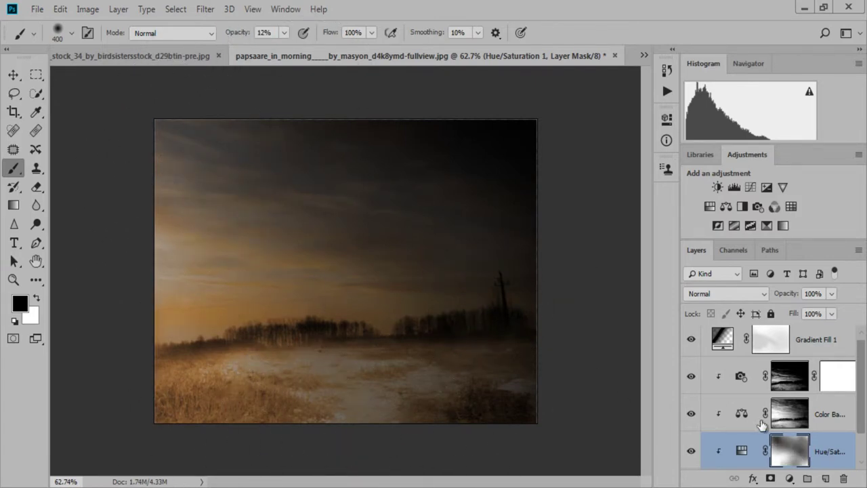
scroll(777, 434, down, 1)
click(777, 456)
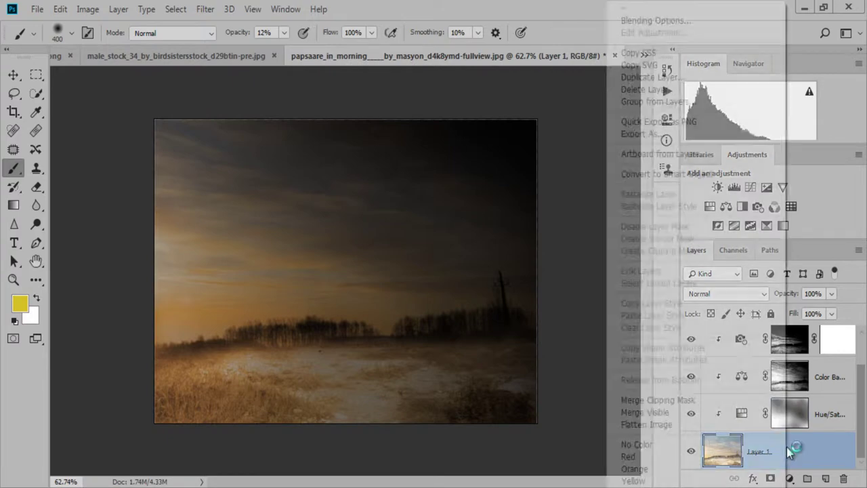
Step: Add a Brightness/Contrast adjustment with Contrast 24 and toggle Gradient Fill 1 to compare
click(789, 478)
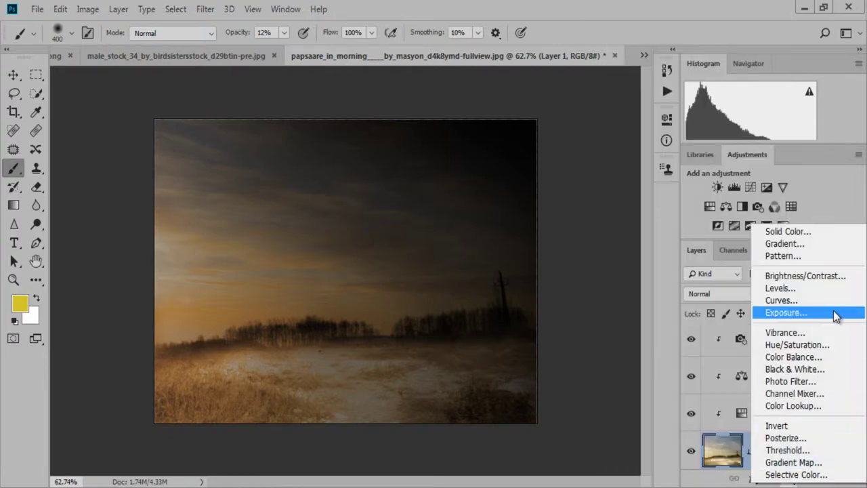
click(817, 277)
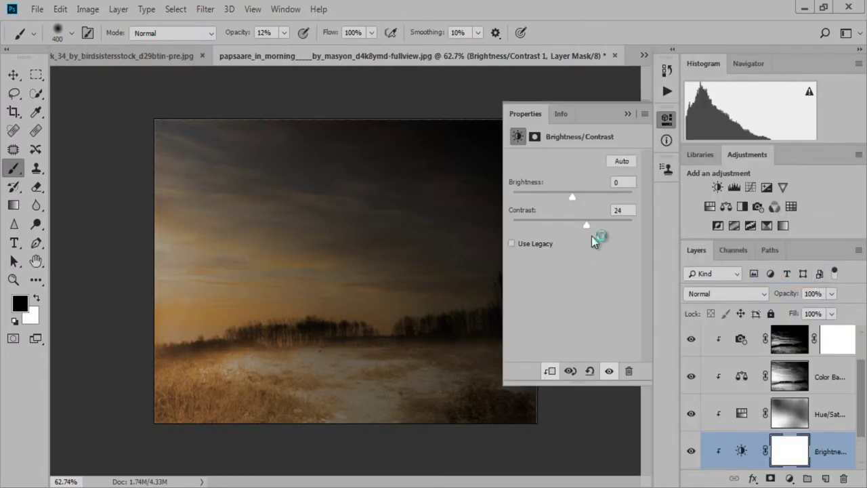
drag(558, 195, 571, 197)
scroll(575, 300, down, 1)
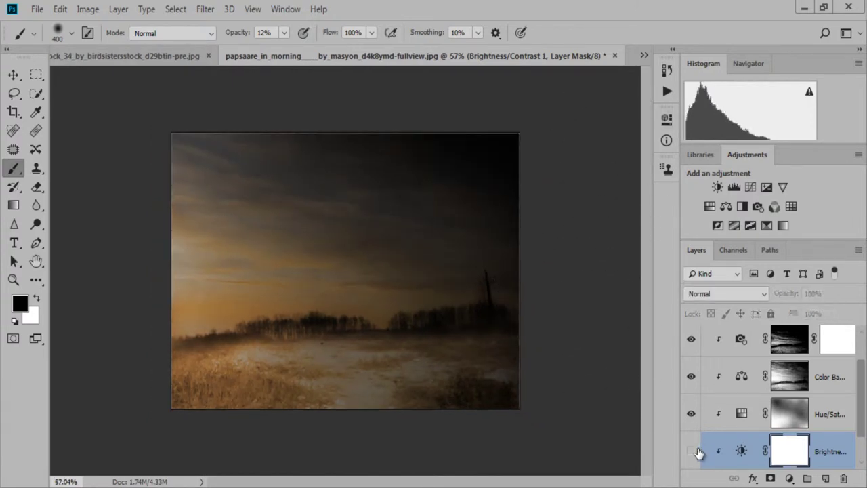
scroll(522, 310, up, 1)
scroll(766, 380, up, 1)
click(691, 345)
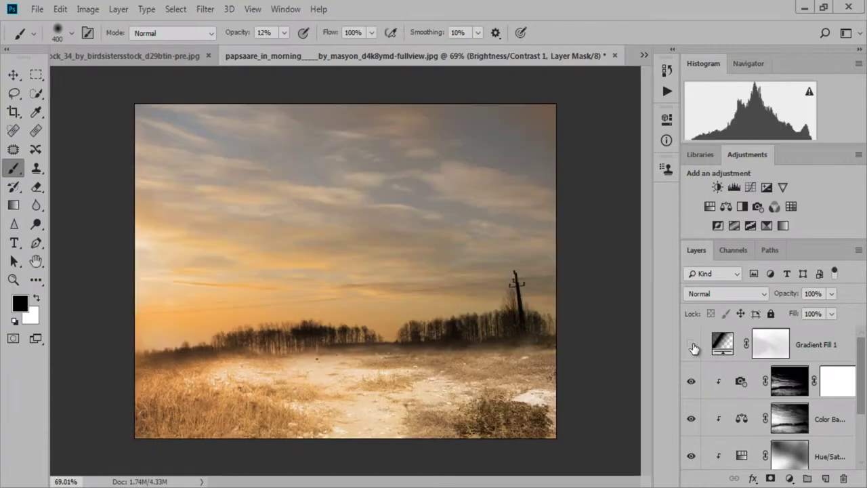
click(691, 345)
click(692, 345)
scroll(765, 407, down, 2)
Step: Add a Levels adjustment to the field photo with midtones at 0.89, comparing with Gradient Fill 1 toggled
click(795, 458)
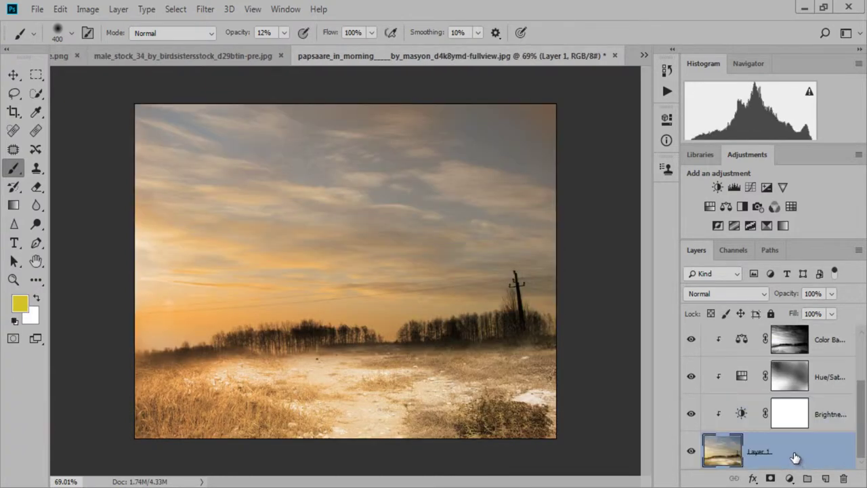
click(789, 478)
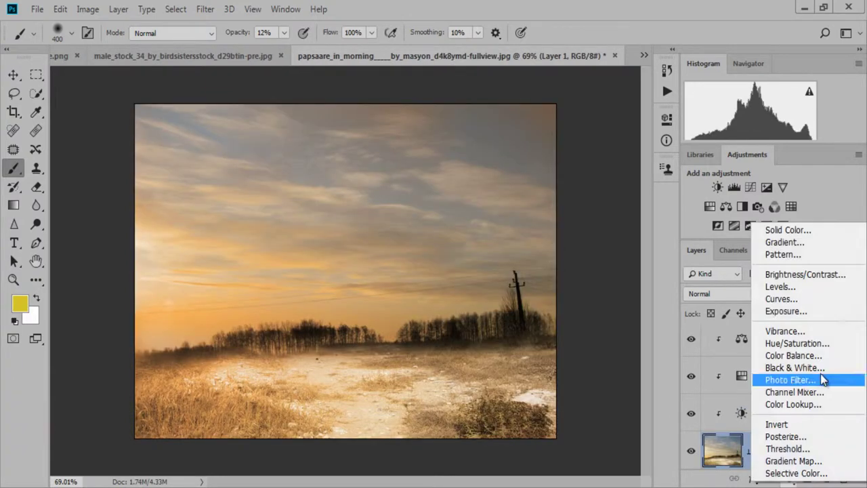
click(834, 291)
drag(581, 262, 598, 264)
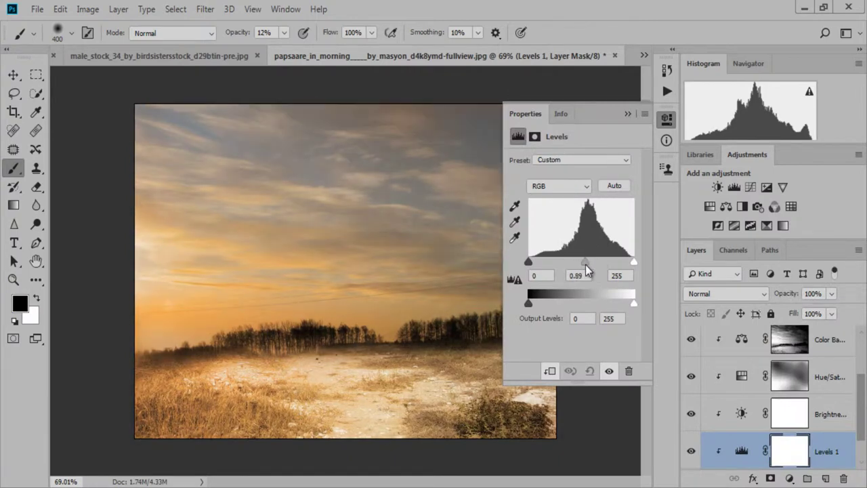
click(667, 118)
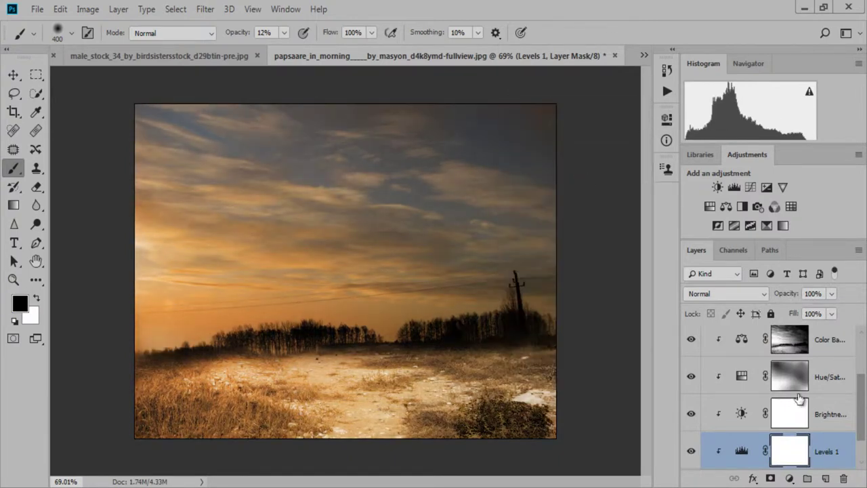
scroll(766, 400, up, 3)
click(691, 344)
click(692, 343)
click(692, 344)
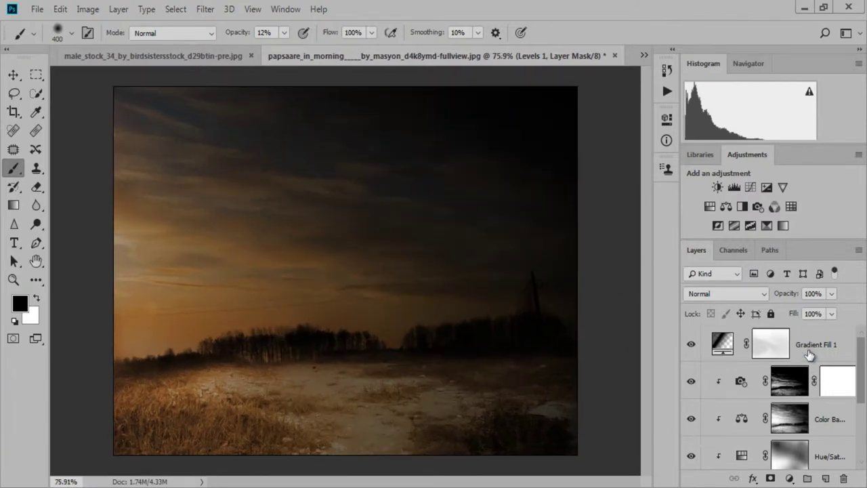
Step: In the male stock photo, Quick Select the man's shirt and hair with a smaller brush
click(170, 54)
scroll(246, 234, up, 2)
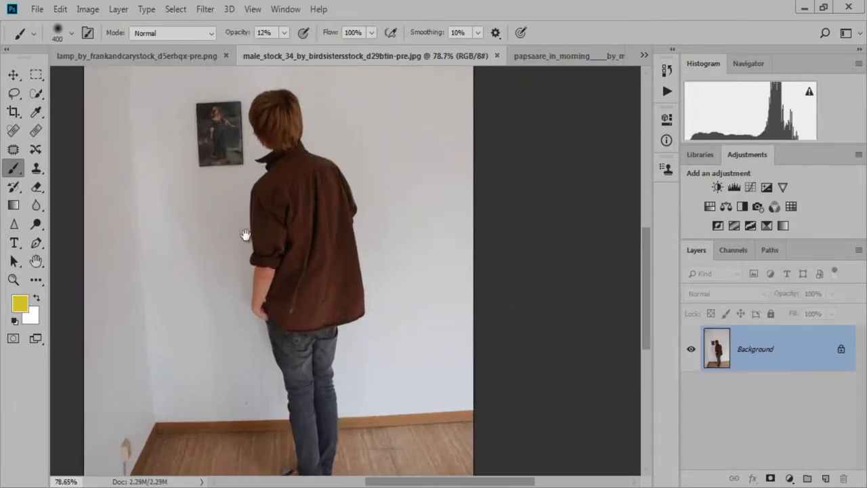
scroll(261, 222, down, 3)
scroll(91, 151, up, 1)
key(w)
scroll(300, 257, up, 1)
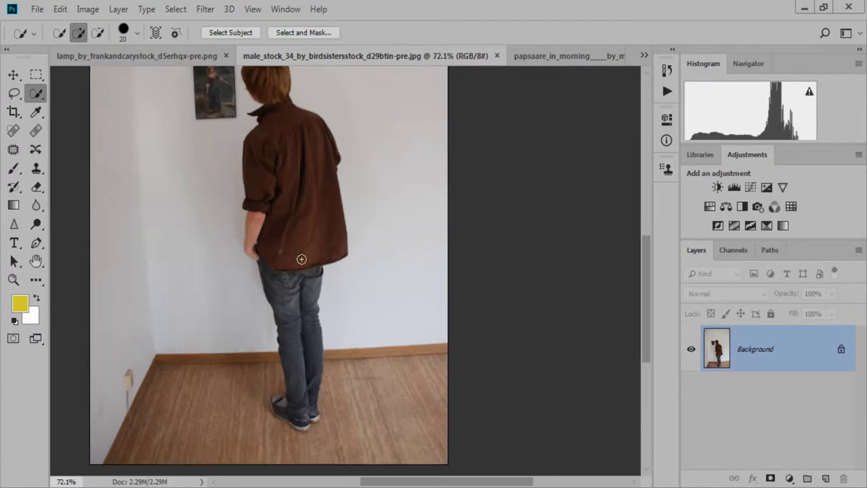
drag(304, 325, 300, 185)
scroll(300, 186, up, 3)
scroll(292, 305, up, 5)
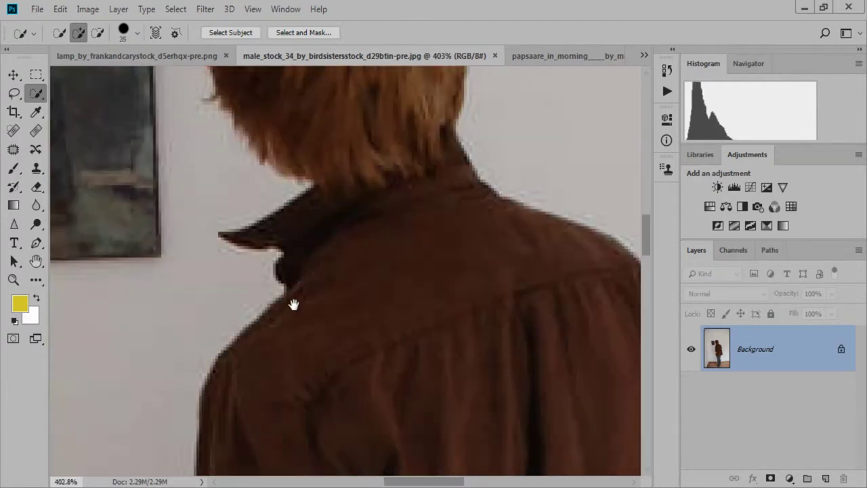
key(bracketleft)
key(bracketleft)
key(bracketleft)
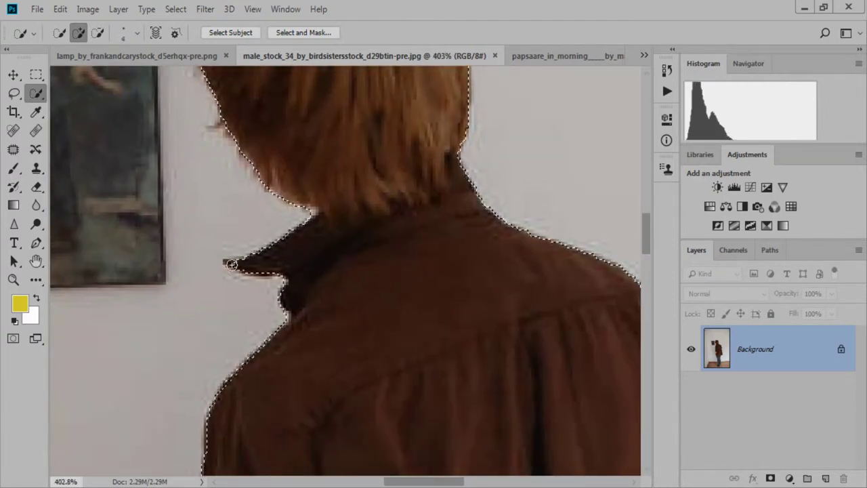
scroll(304, 271, down, 1)
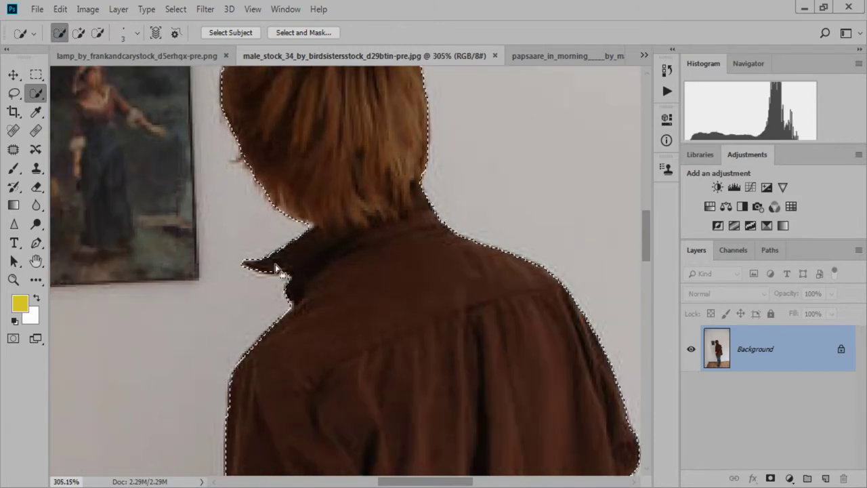
Step: Redo the selection over the brown shirt, jeans and both shoes, including the right heel
key(ctrl+d)
drag(276, 204, 277, 228)
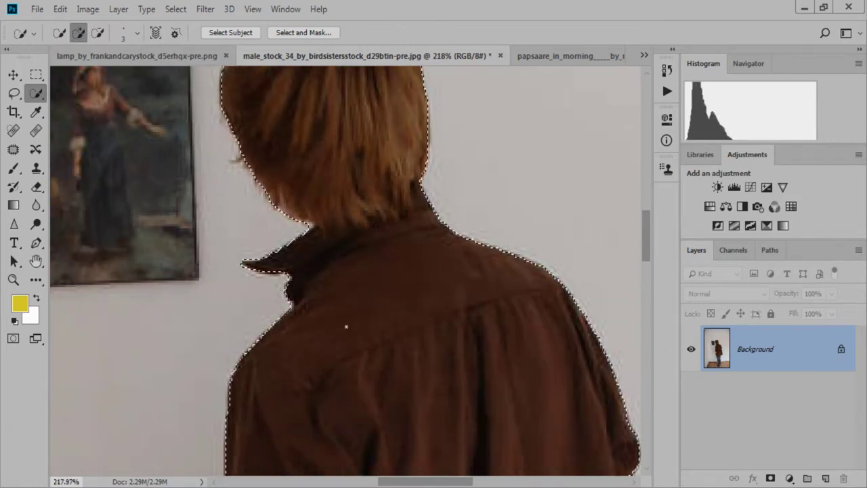
scroll(345, 329, down, 5)
mouse_move(387, 379)
mouse_down()
mouse_move(394, 241)
mouse_move(377, 361)
mouse_up()
click(397, 228)
scroll(369, 291, down, 3)
scroll(382, 305, up, 3)
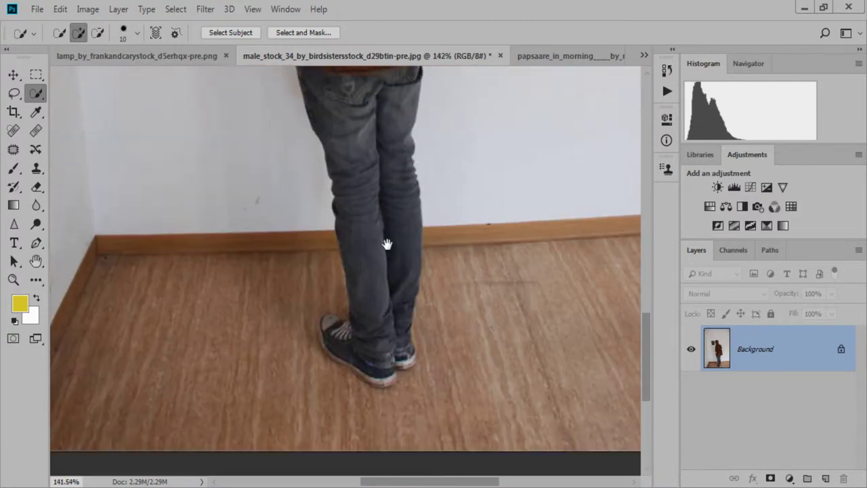
drag(387, 246, 391, 363)
scroll(391, 363, up, 3)
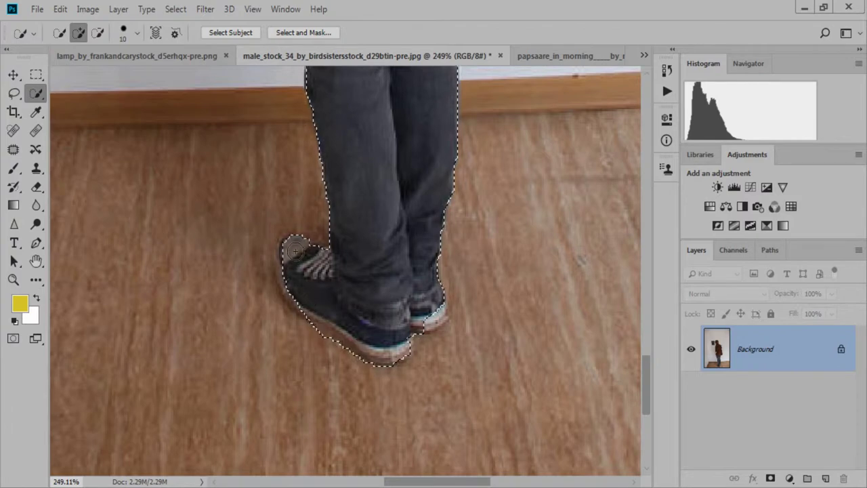
drag(296, 251, 287, 264)
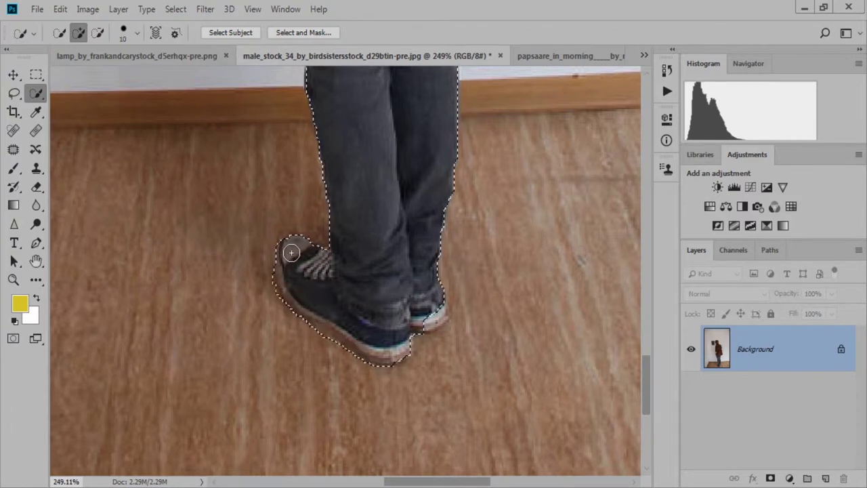
click(441, 323)
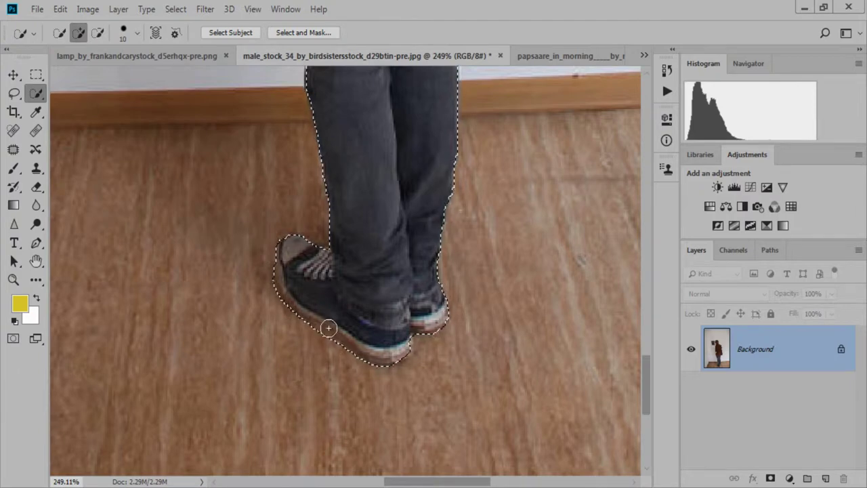
scroll(328, 329, up, 3)
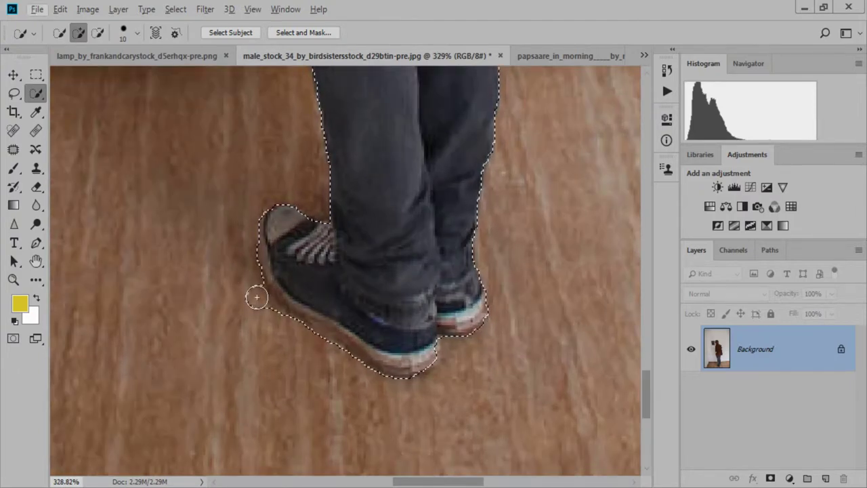
Step: Subtract floor areas from the selection with Alt and zoom out to check it
key(alt)
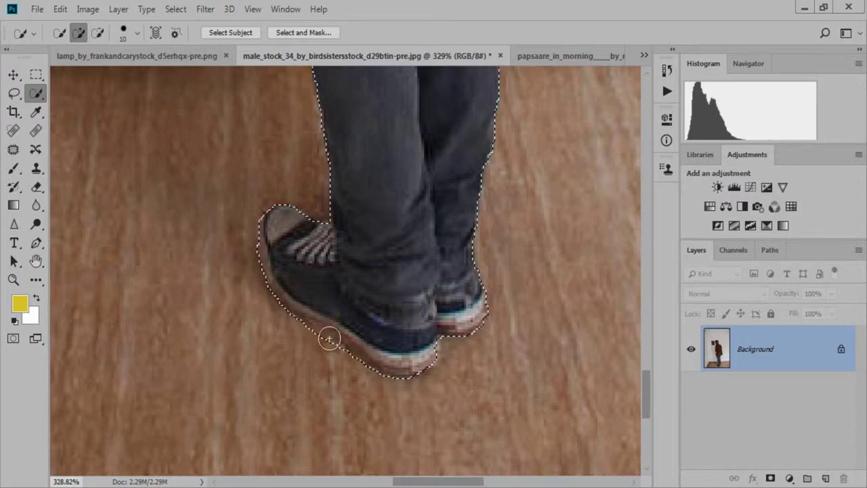
key(alt)
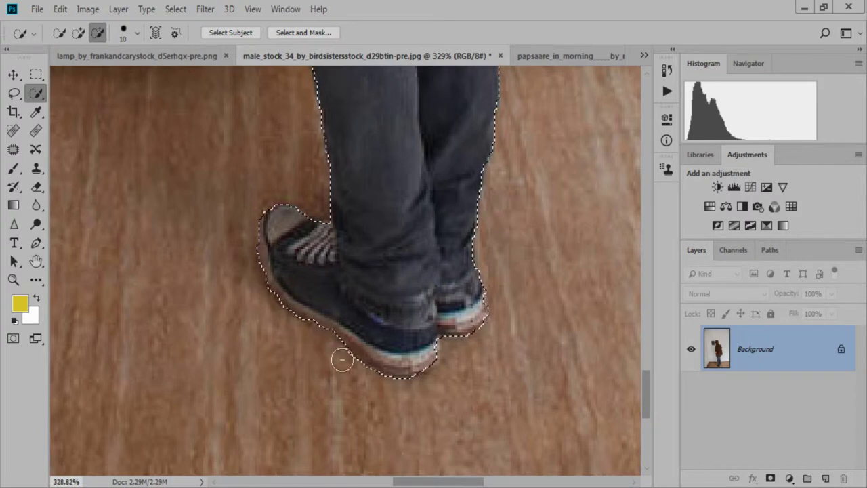
scroll(342, 359, down, 3)
scroll(325, 343, down, 5)
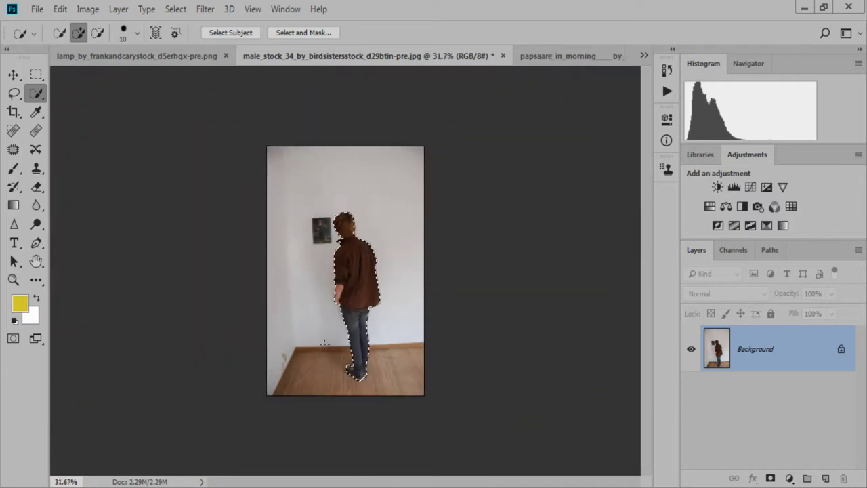
scroll(324, 344, up, 3)
scroll(325, 343, up, 1)
scroll(325, 344, down, 3)
Step: Refine the man's selection in Select and Mask with Shift Edge set to 0%
scroll(324, 345, down, 1)
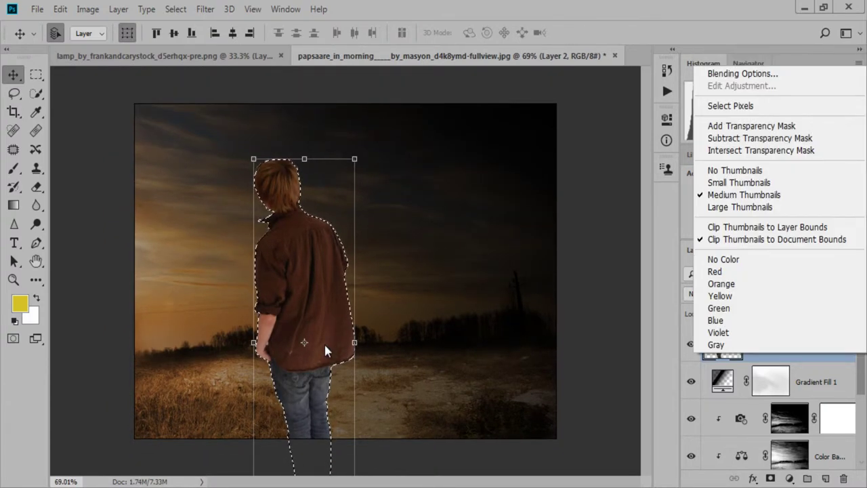
key(Escape)
key(w)
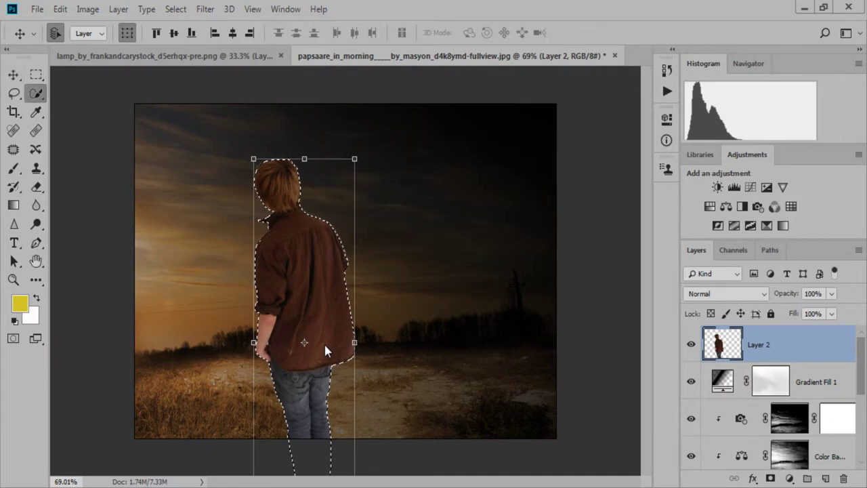
key(ctrl+alt+r)
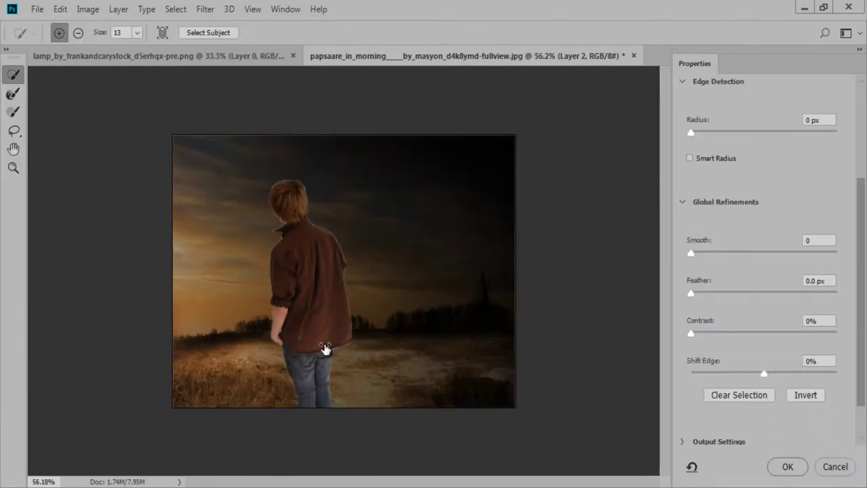
scroll(325, 348, up, 3)
text(-25)
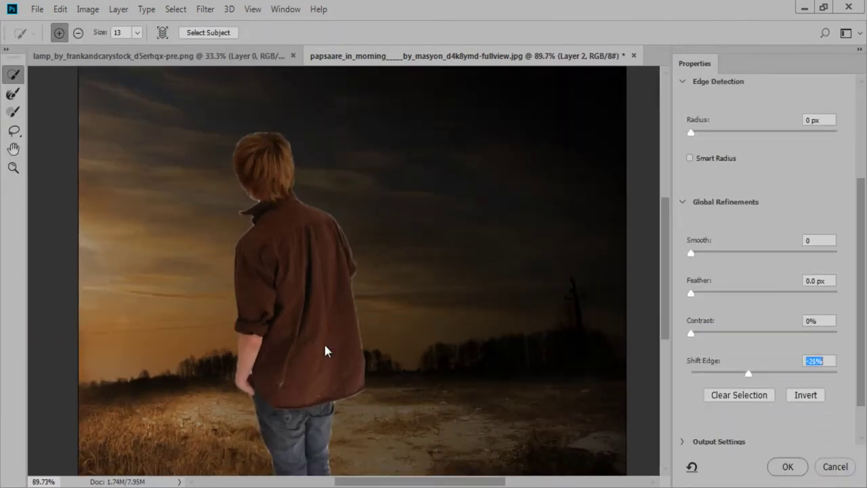
text(0)
key(Return)
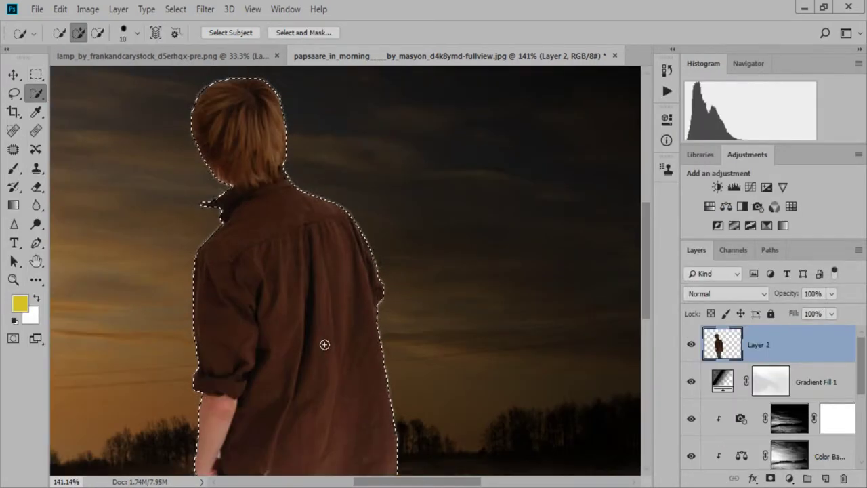
Step: Browse the Edit menu without choosing a command, then deselect the man
key(alt+e)
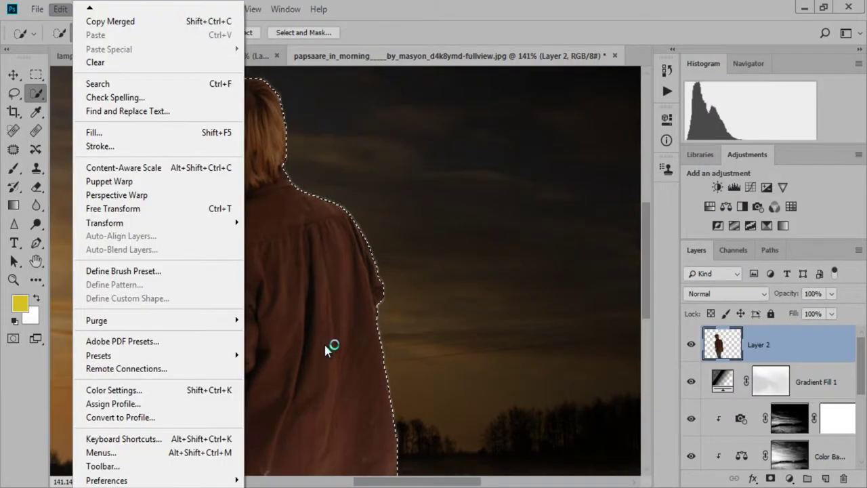
key(Right)
key(Escape)
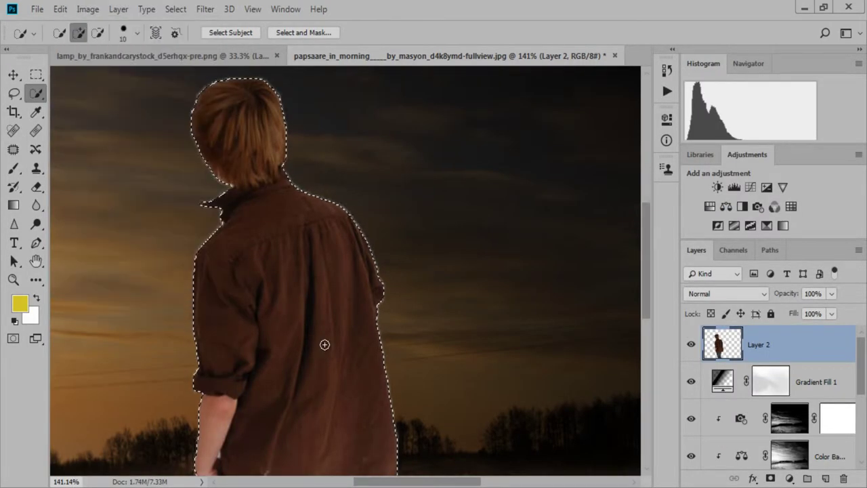
key(ctrl+d)
Step: Set up a small, soft Eraser on the man's layer
key(v)
key(e)
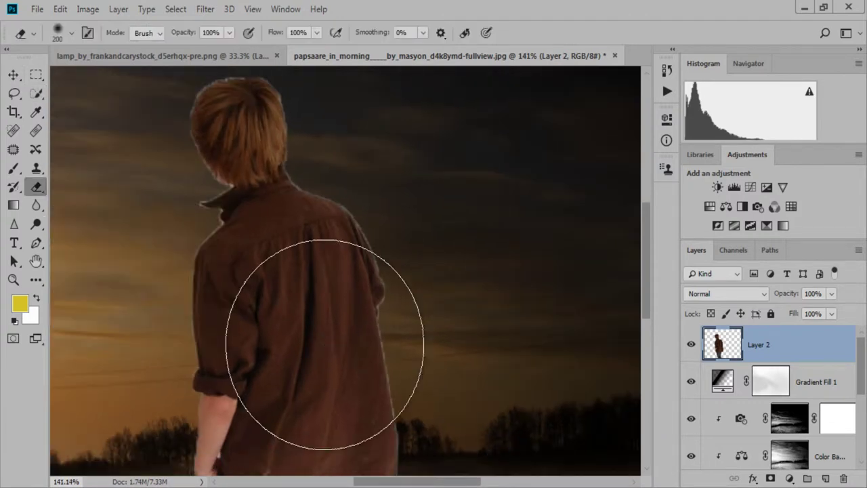
scroll(323, 342, up, 2)
right_click(325, 351)
key(Return)
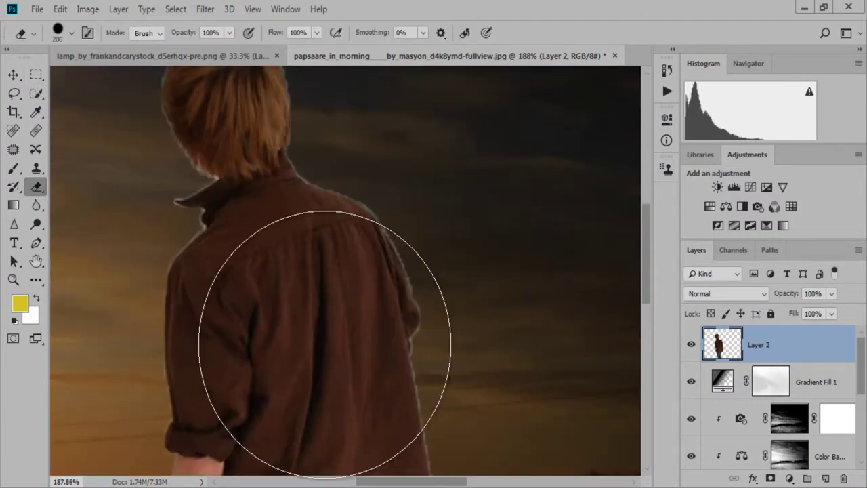
key(bracketleft)
key(bracketleft)
key(bracketleft)
Step: Erase the pale halo along the man's hair, collar, shirt and jeans edges
scroll(325, 344, up, 1)
scroll(325, 345, up, 1)
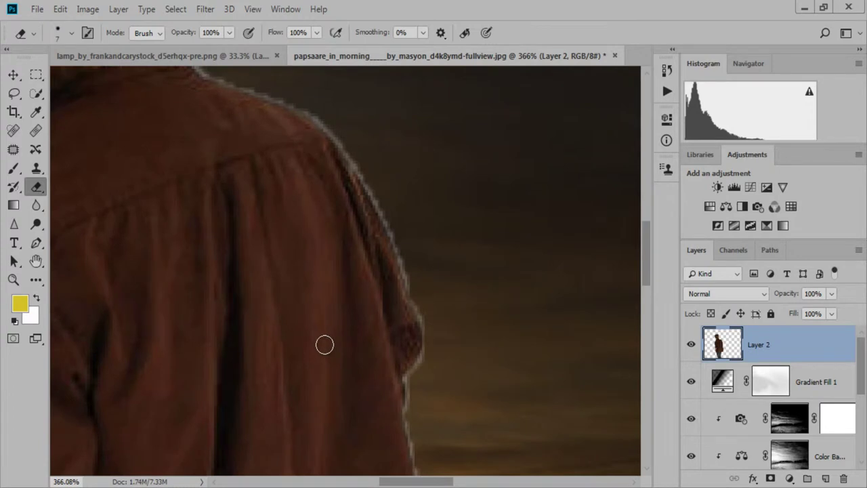
scroll(325, 345, up, 2)
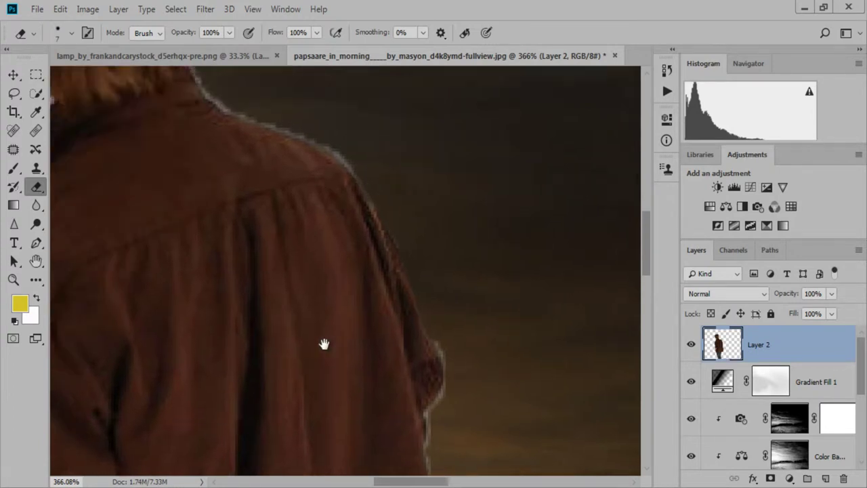
scroll(324, 344, up, 2)
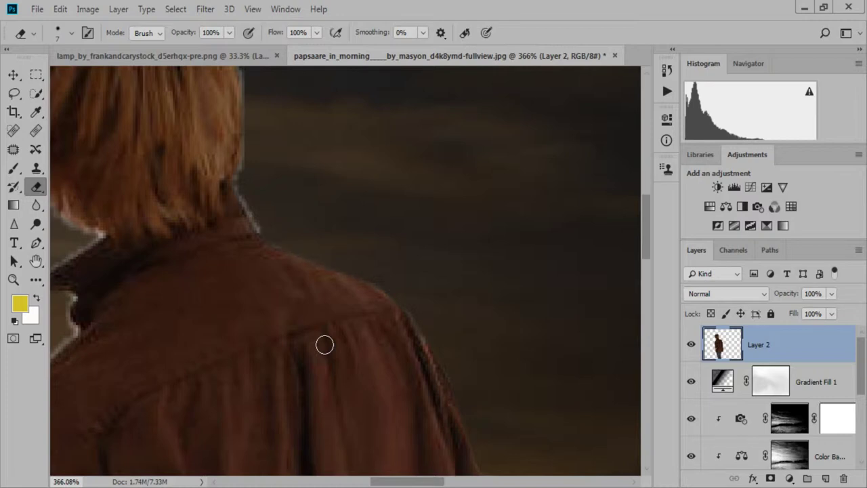
scroll(324, 345, down, 3)
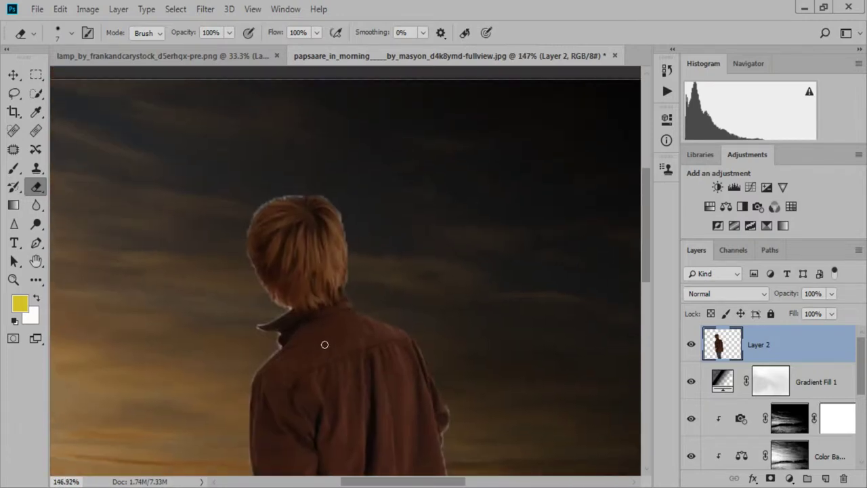
scroll(324, 345, up, 1)
scroll(324, 345, up, 2)
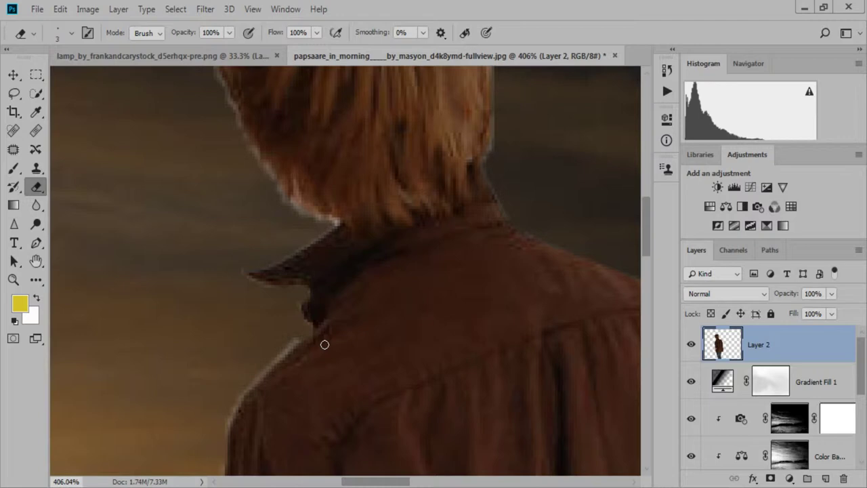
scroll(325, 345, down, 3)
scroll(325, 345, up, 1)
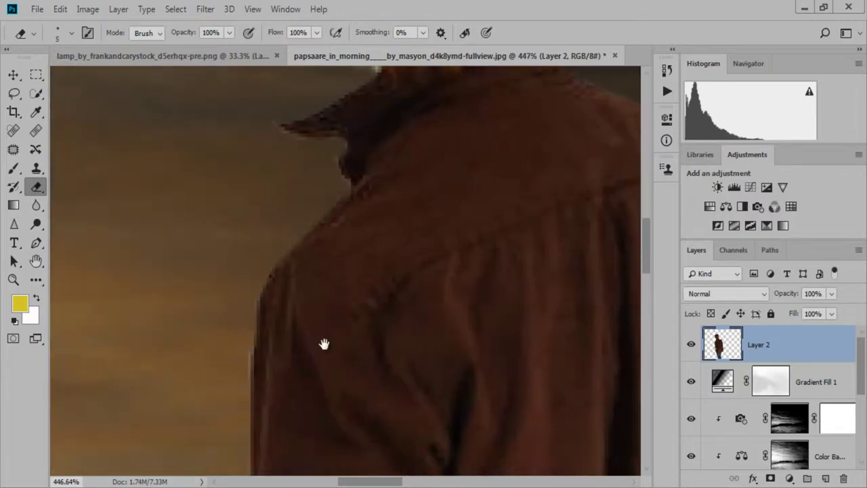
scroll(324, 344, down, 5)
scroll(324, 344, down, 5)
scroll(324, 344, right, 3)
scroll(324, 344, up, 4)
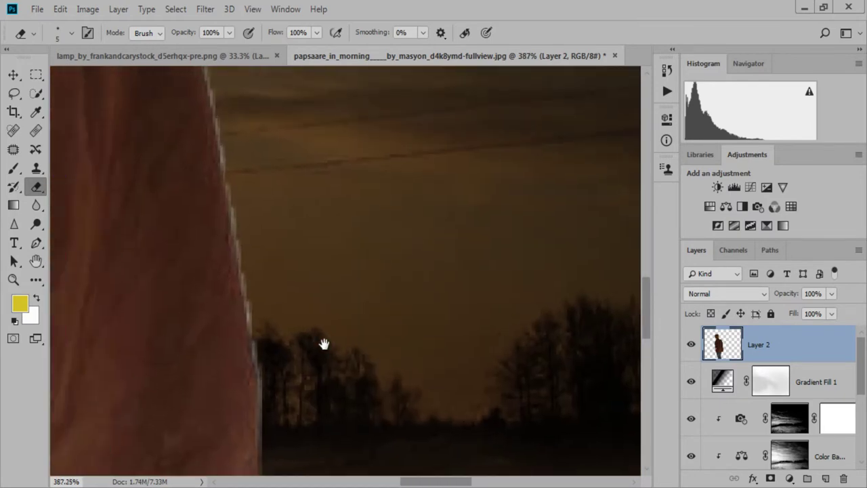
scroll(324, 344, down, 1)
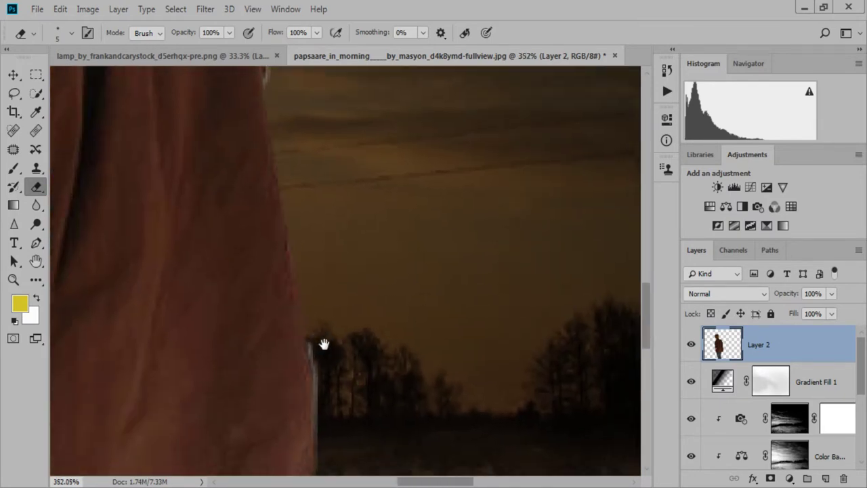
scroll(325, 345, down, 5)
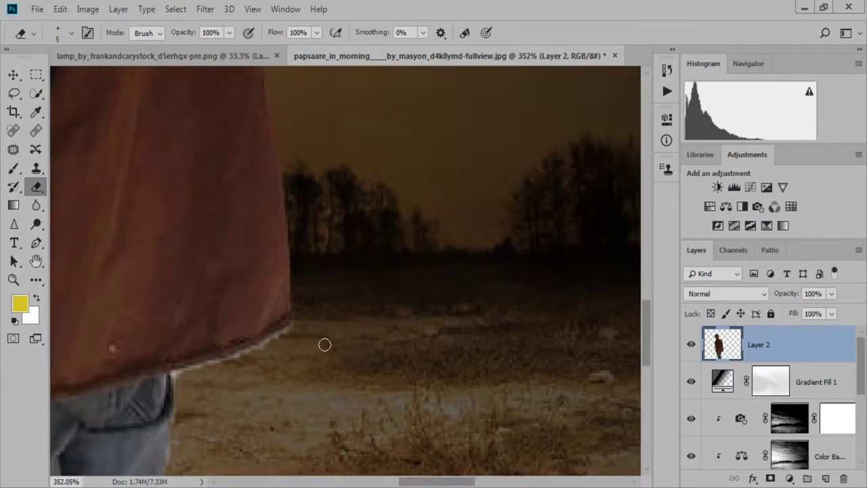
scroll(324, 344, down, 5)
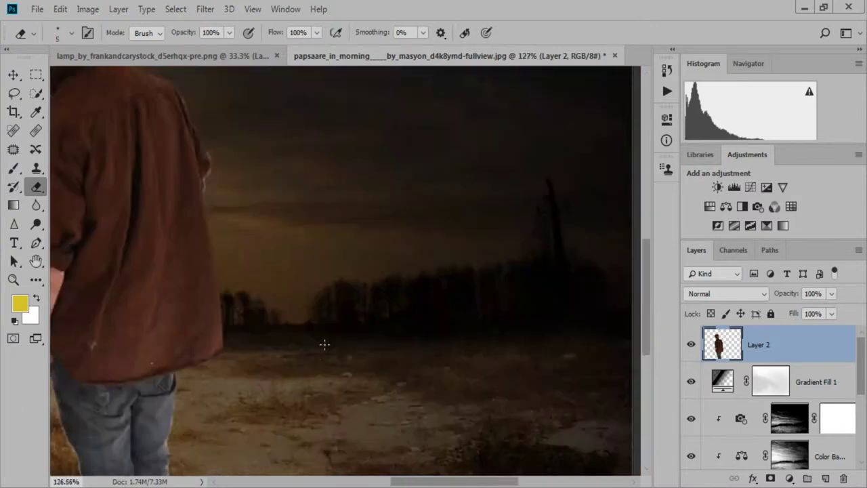
scroll(325, 344, down, 2)
scroll(324, 345, up, 6)
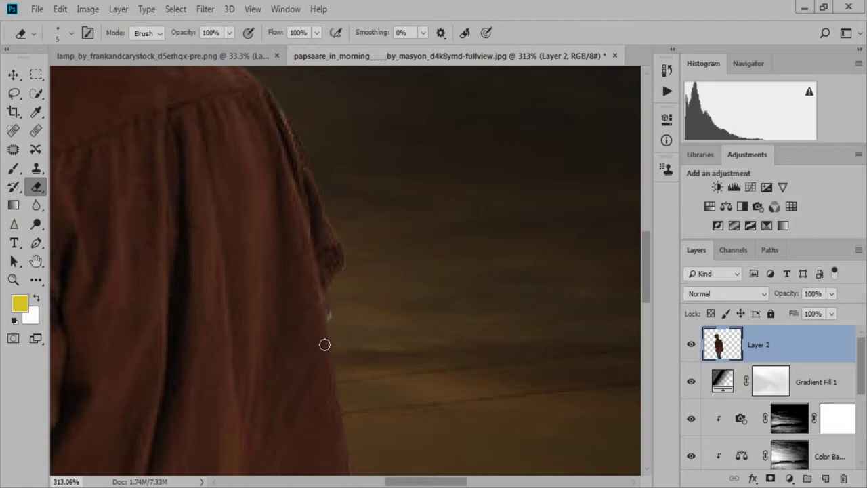
scroll(325, 345, down, 3)
scroll(325, 344, down, 4)
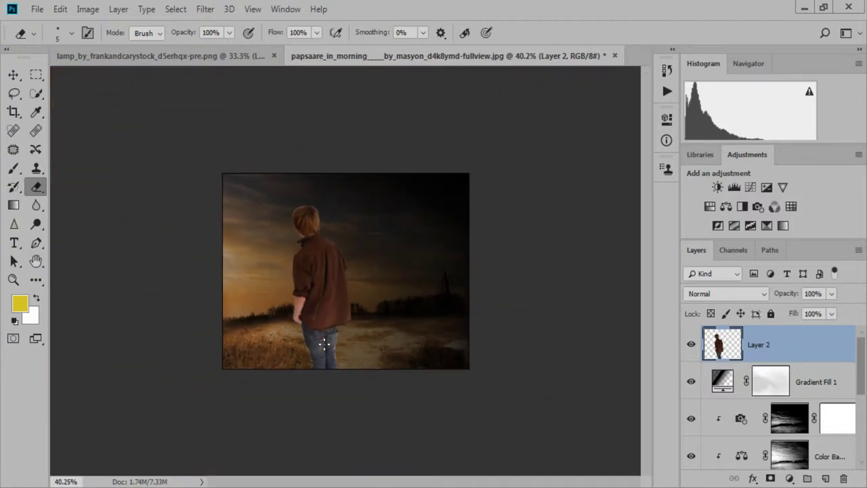
Step: Scale the man on Layer 2 to about 41% and place him just right of centre on the path
key(v)
key(shift+Right)
key(shift+Right)
key(shift+Right)
key(shift+Up)
key(shift+Up)
key(shift+Up)
key(shift+Up)
key(shift+Up)
key(shift+Up)
scroll(324, 343, up, 1)
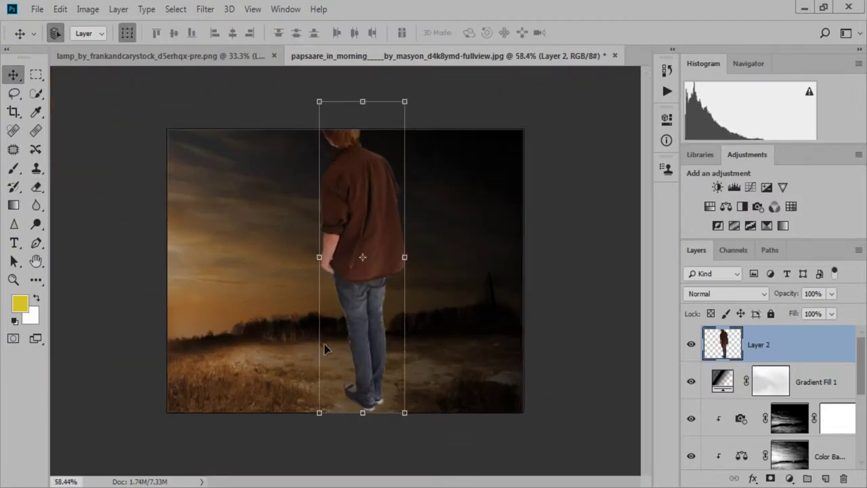
key(ctrl+t)
drag(319, 102, 350, 213)
scroll(324, 343, up, 1)
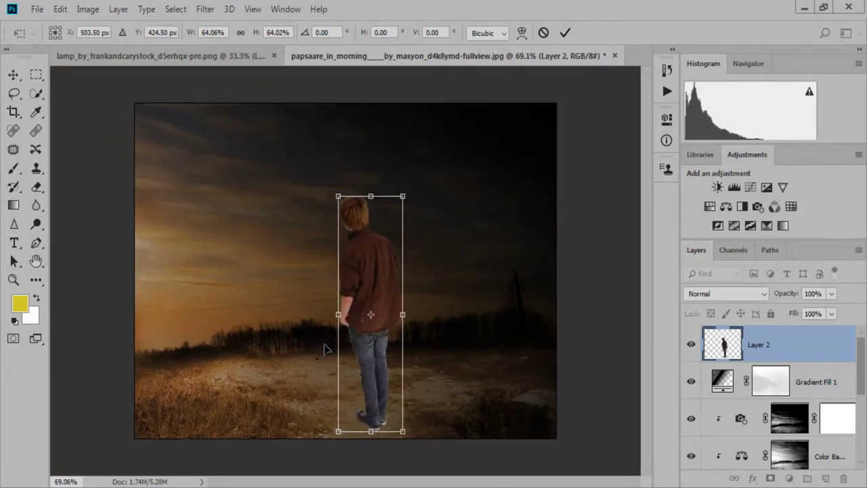
mouse_move(402, 197)
mouse_down()
mouse_move(391, 239)
mouse_move(407, 284)
mouse_up()
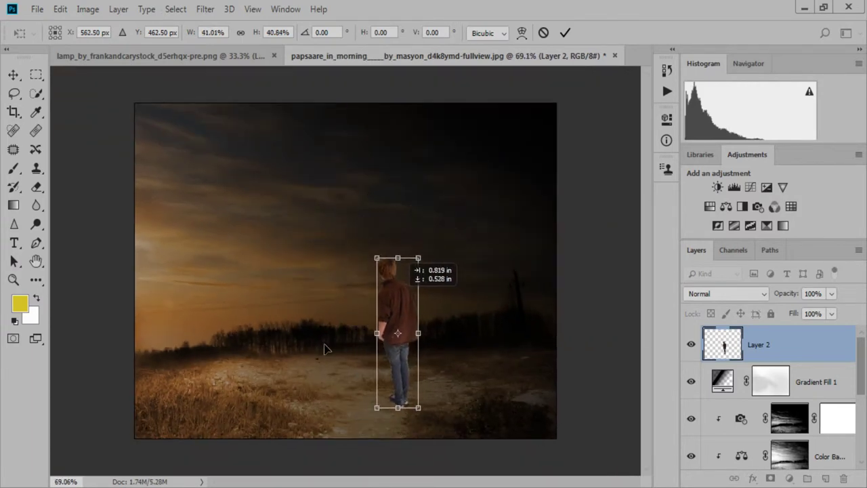
drag(324, 347, 321, 346)
key(Return)
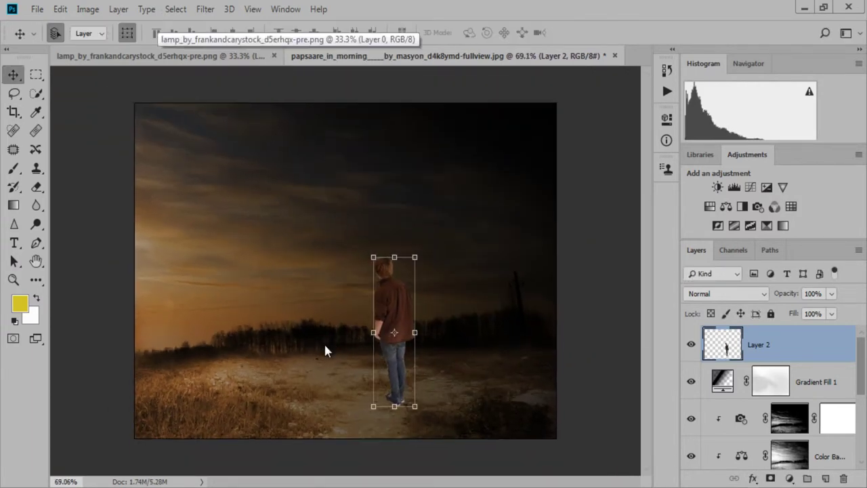
key(ctrl+Tab)
Step: Delete the black watermark strip from the top of the lamp image
key(m)
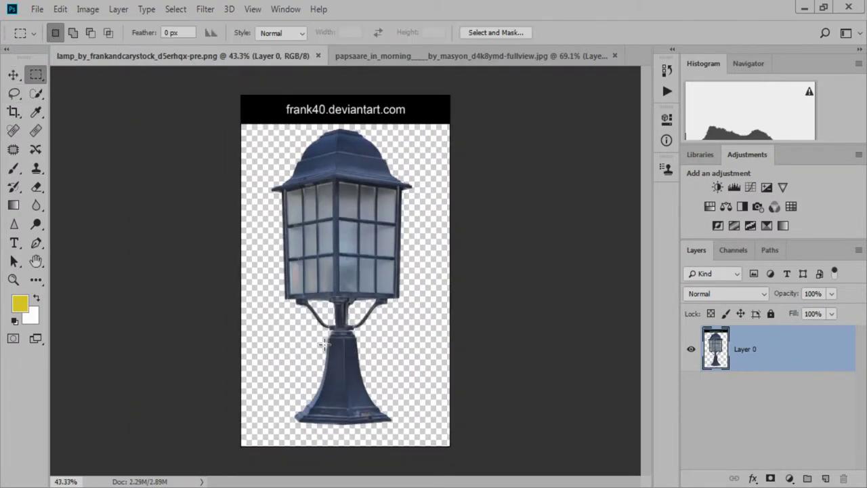
drag(242, 96, 449, 126)
key(Delete)
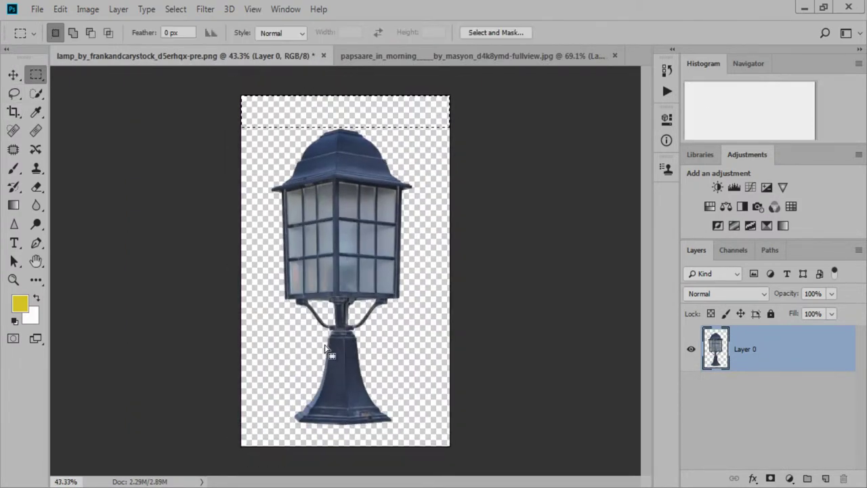
key(ctrl+d)
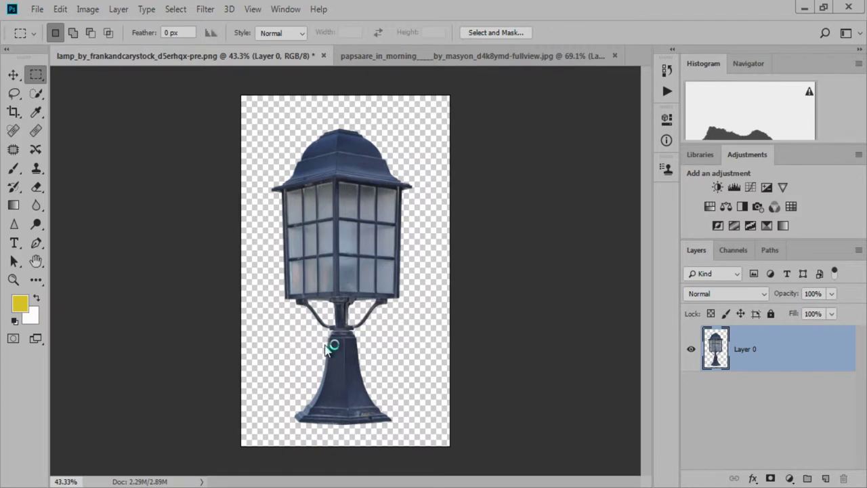
Step: Drag the lamp into the sunset field composite and scale it to about half size on the ground
key(v)
key(ctrl+minus)
drag(324, 348, 409, 189)
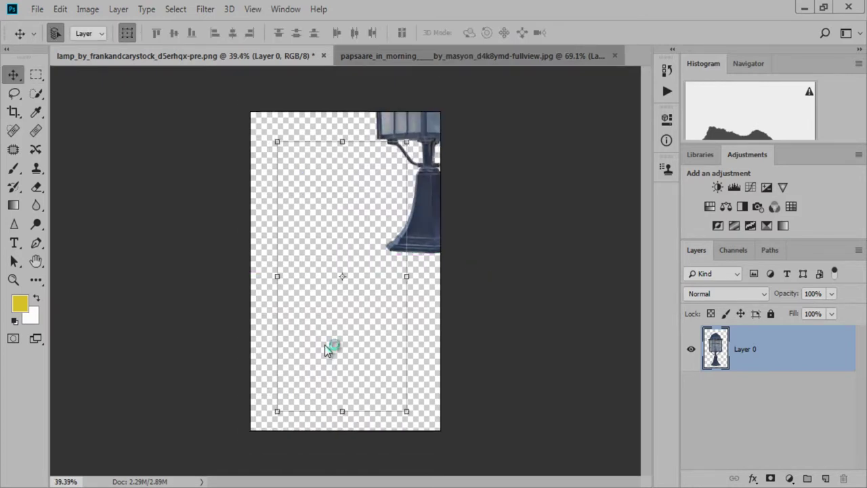
drag(324, 345, 325, 344)
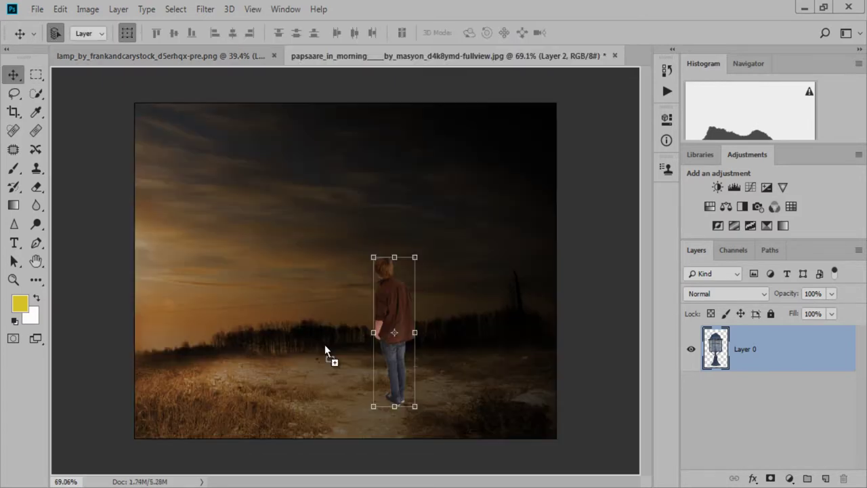
key(ctrl+minus)
key(ctrl+t)
drag(406, 102, 355, 184)
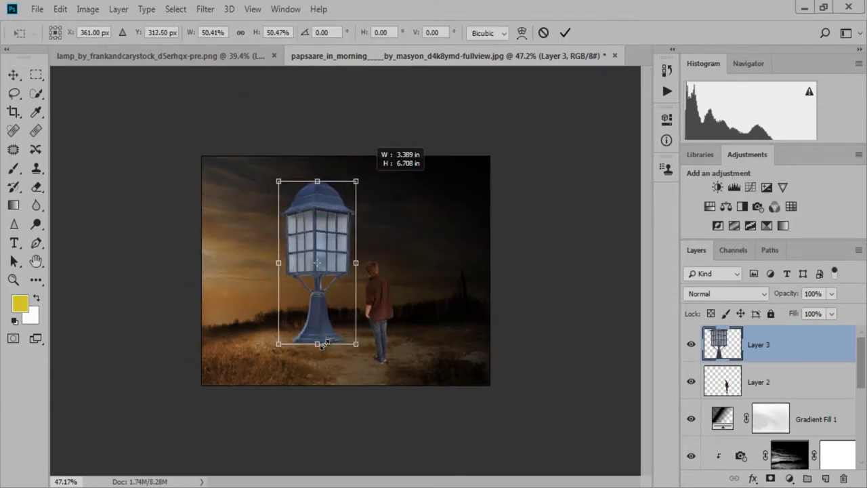
drag(325, 348, 325, 344)
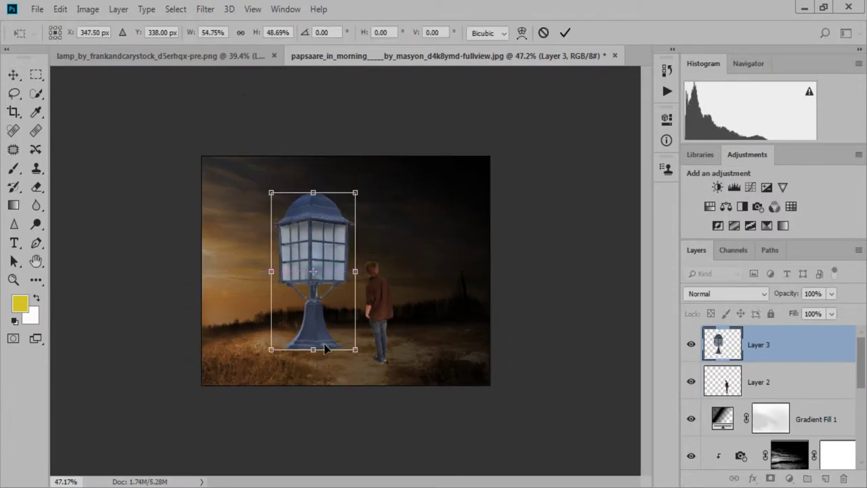
key(Return)
Step: Send the lamp layer below Gradient Fill 1, comparing its lit and darkened looks
key(ctrl+plus)
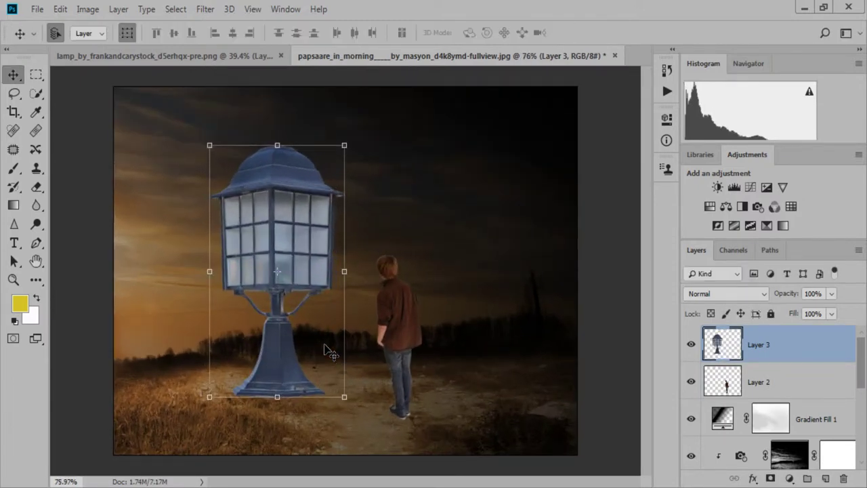
key(ctrl+bracketleft)
key(ctrl+bracketleft)
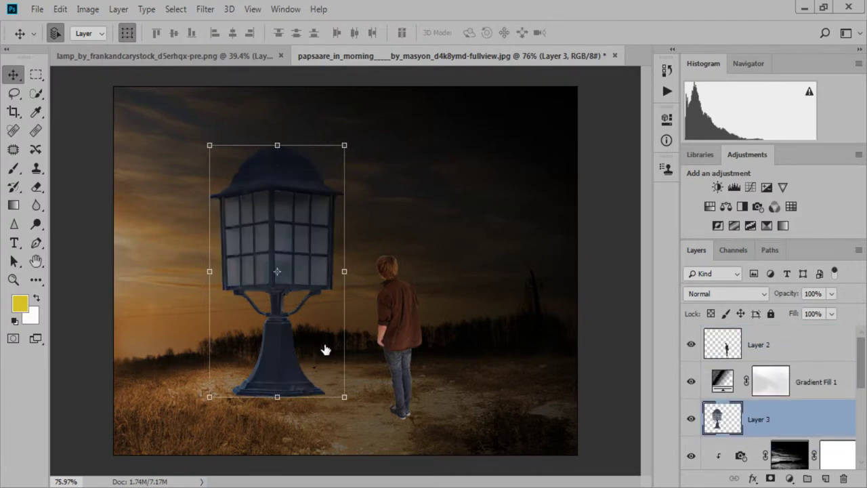
key(ctrl+bracketright)
key(ctrl+bracketright)
key(ctrl+bracketleft)
Step: Keep the lamp under Gradient Fill 1 and ready a black 150 px brush at 57% on its mask
key(ctrl+bracketleft)
key(ctrl+bracketright)
key(ctrl+bracketleft)
key(ctrl+bracketright)
key(ctrl+bracketleft)
key(alt+bracketright)
key(d)
key(b)
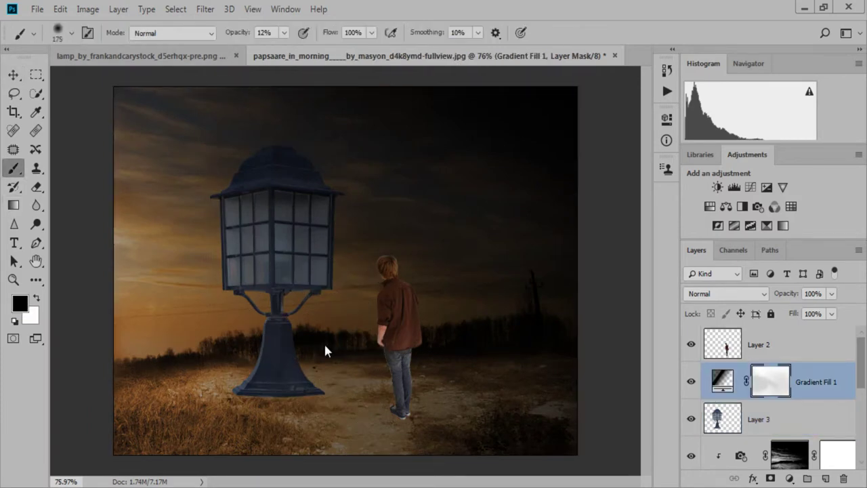
key(bracketleft)
key(Return)
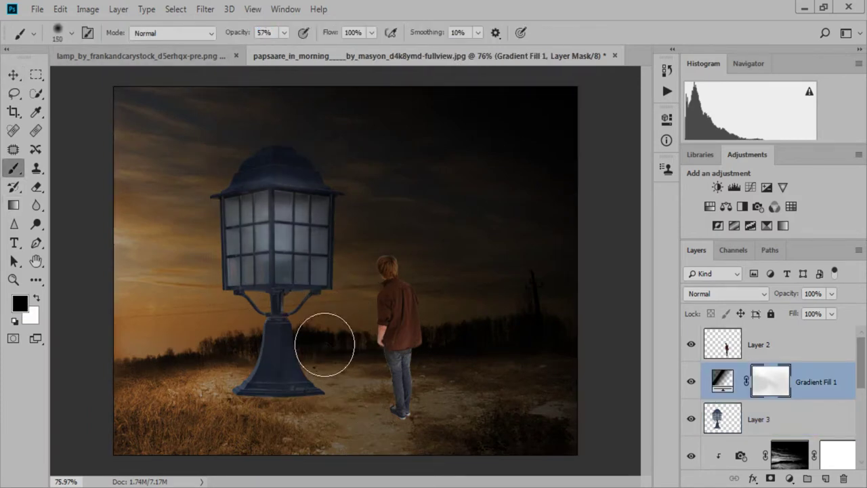
Step: Paint black on the mask over the lamp's top, then select the lamp and gradient fill layers
drag(298, 203, 285, 178)
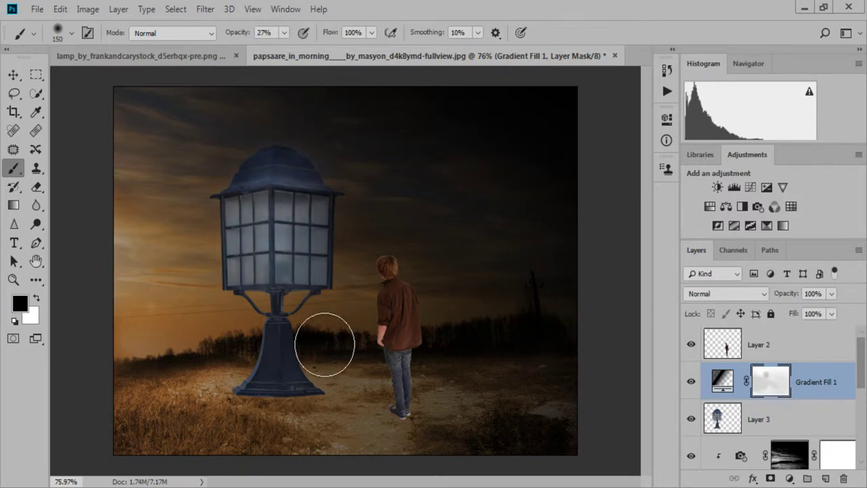
scroll(324, 344, down, 2)
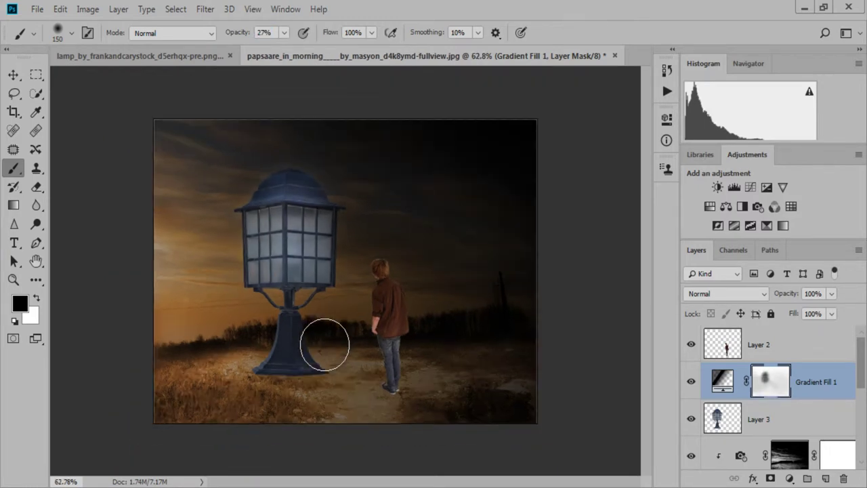
scroll(324, 345, up, 2)
scroll(324, 344, down, 2)
key(v)
scroll(324, 349, up, 2)
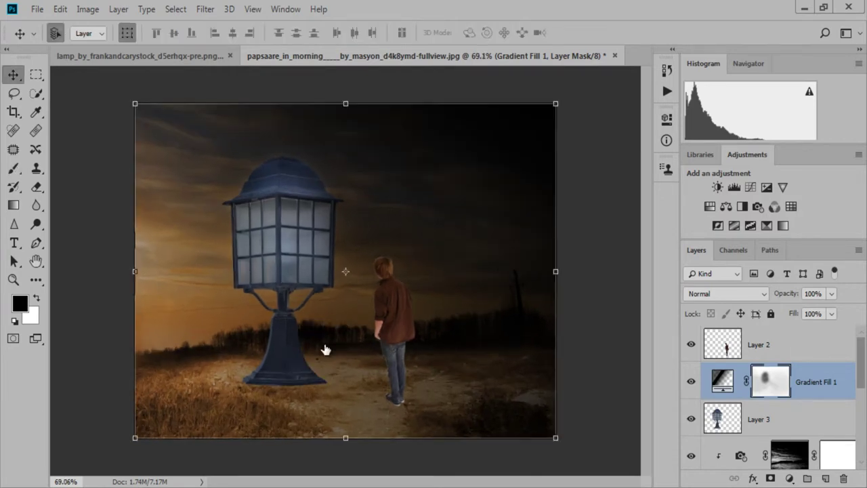
click(324, 349)
click(325, 344)
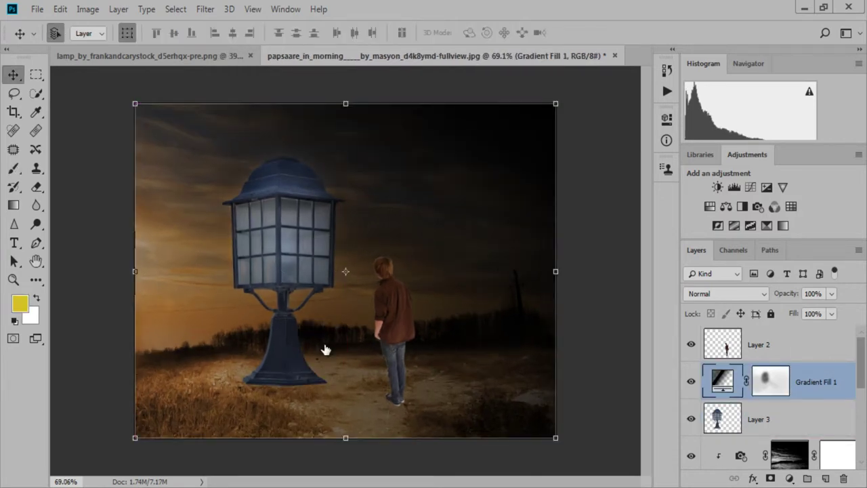
Step: Free-transform the lamp layer to shift it slightly left and down, then apply
click(325, 349)
key(ctrl+t)
mouse_move(324, 349)
mouse_down()
mouse_move(305, 357)
mouse_move(327, 347)
mouse_up()
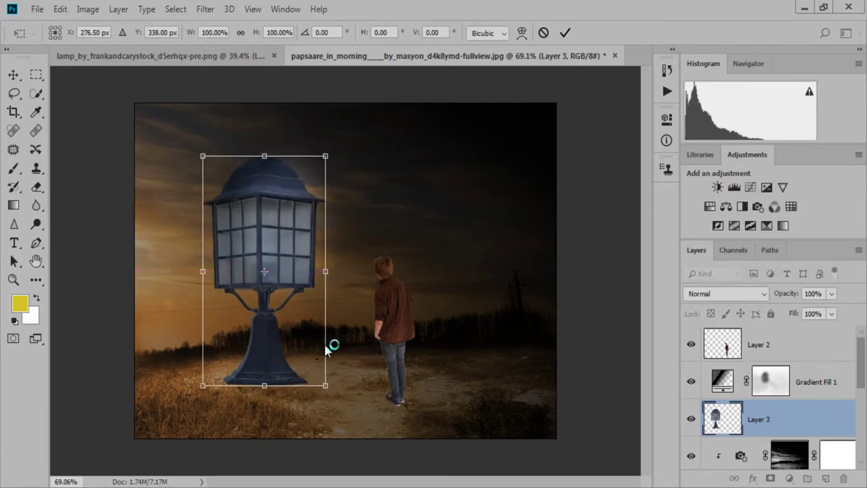
key(Return)
Step: Nudge the man (Layer 2) slightly left with the Move tool
click(324, 346)
key(b)
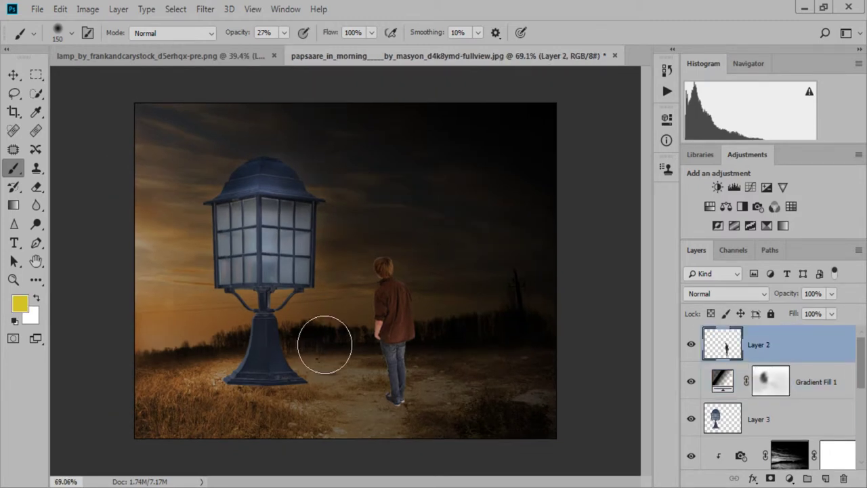
key(v)
key(shift+Left)
key(shift+Left)
key(shift+Left)
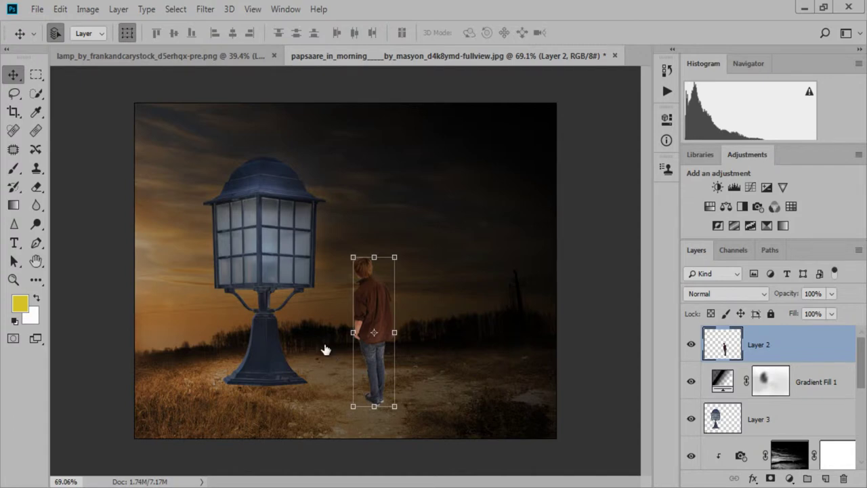
Step: Try shrinking the lamp to 87%, then undo and cancel that resize
key(alt+bracketleft)
key(alt+bracketleft)
drag(325, 349, 325, 348)
key(ctrl+z)
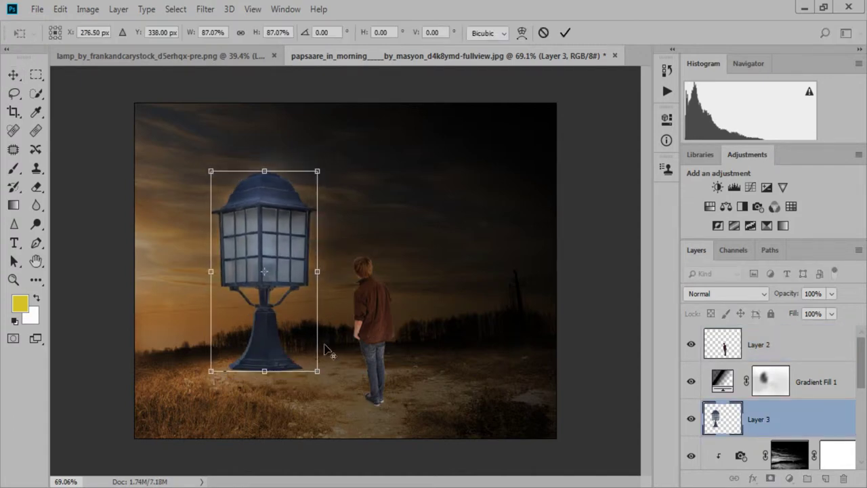
key(Escape)
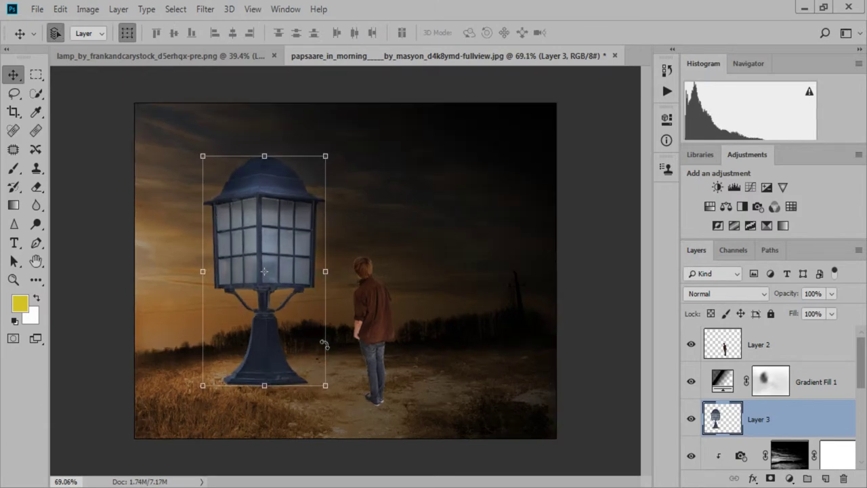
key(alt+bracketright)
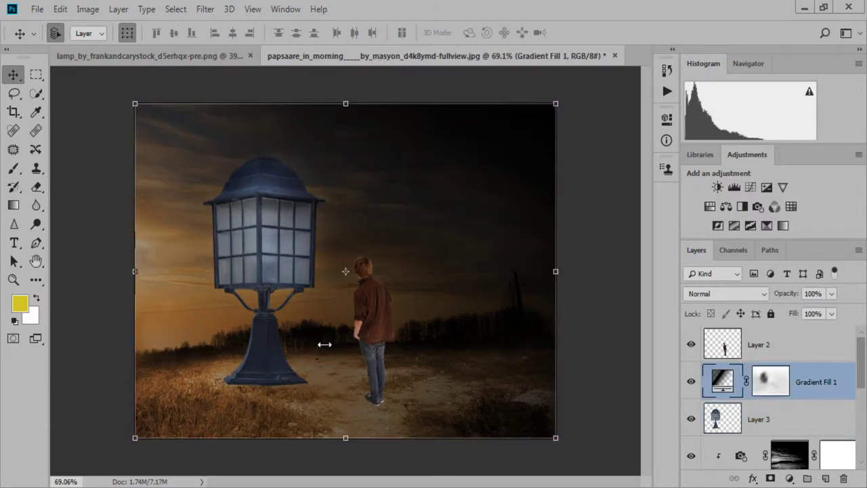
key(alt+bracketleft)
Step: Nudge the lamp further left and down with Free Transform and commit
key(ctrl+t)
key(shift+Left)
key(shift+Down)
key(shift+Down)
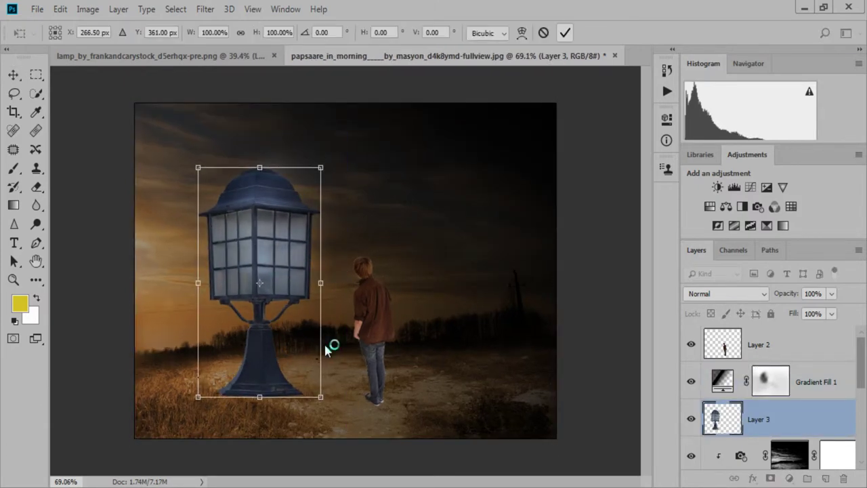
key(Return)
key(alt+bracketright)
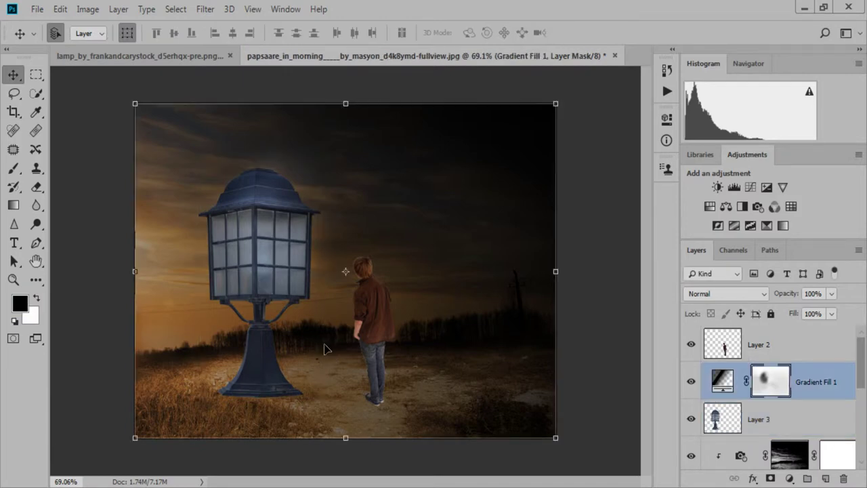
Step: Dab black on the Gradient Fill 1 mask near the man, then set a 50 px, 58% brush
key(b)
key(bracketright)
key(bracketright)
key(bracketright)
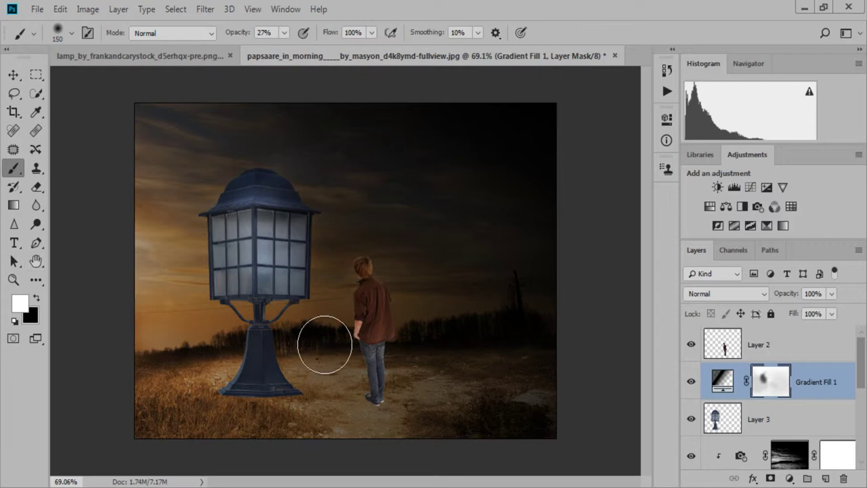
key(x)
click(325, 344)
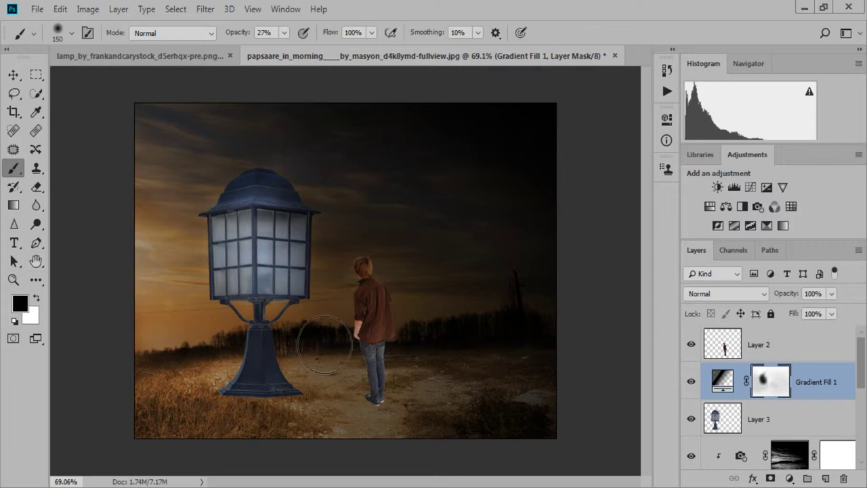
key(bracketleft)
key(bracketleft)
key(bracketleft)
scroll(324, 344, up, 1)
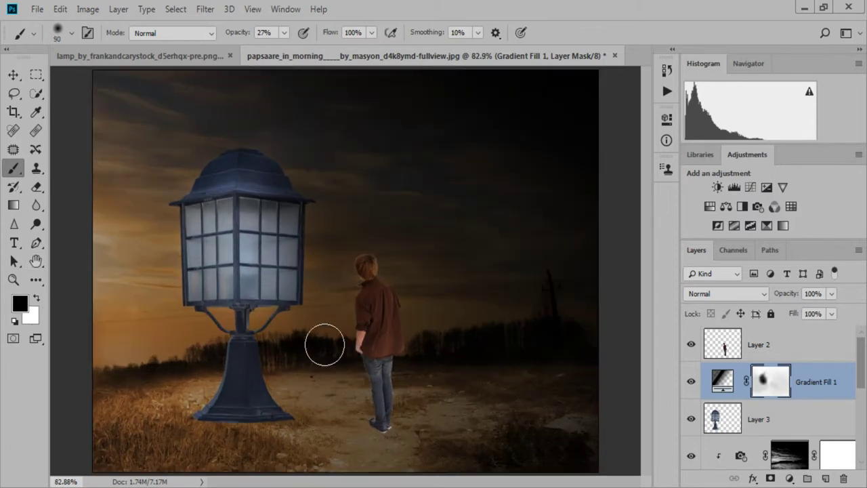
scroll(325, 345, up, 1)
key(5)
key(8)
Step: Add a new empty Layer 4 above the man's layer
scroll(324, 346, up, 1)
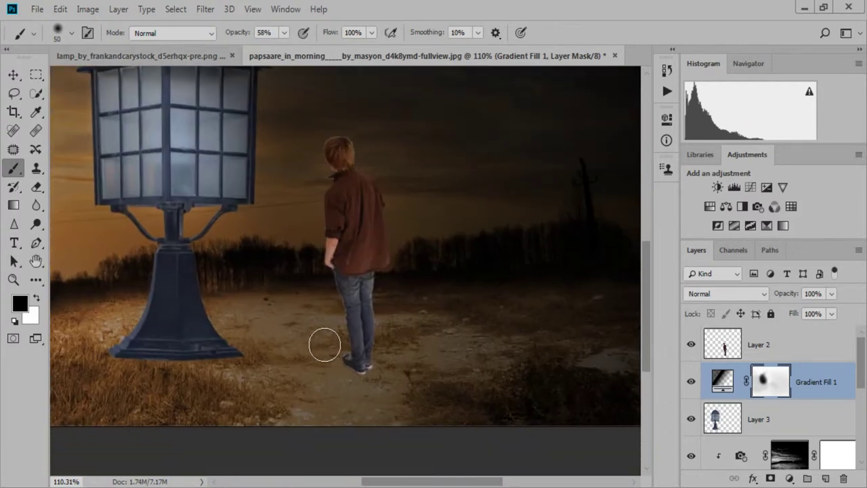
scroll(324, 346, up, 1)
key(bracketleft)
key(bracketleft)
key(bracketleft)
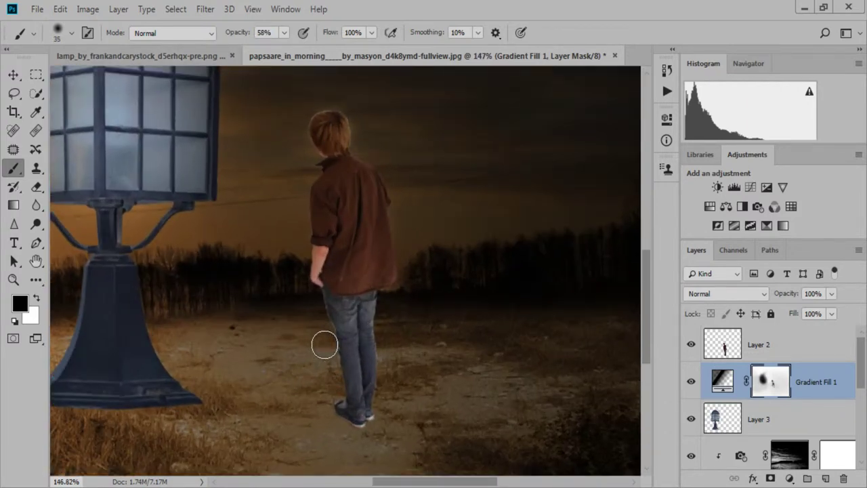
scroll(325, 345, down, 3)
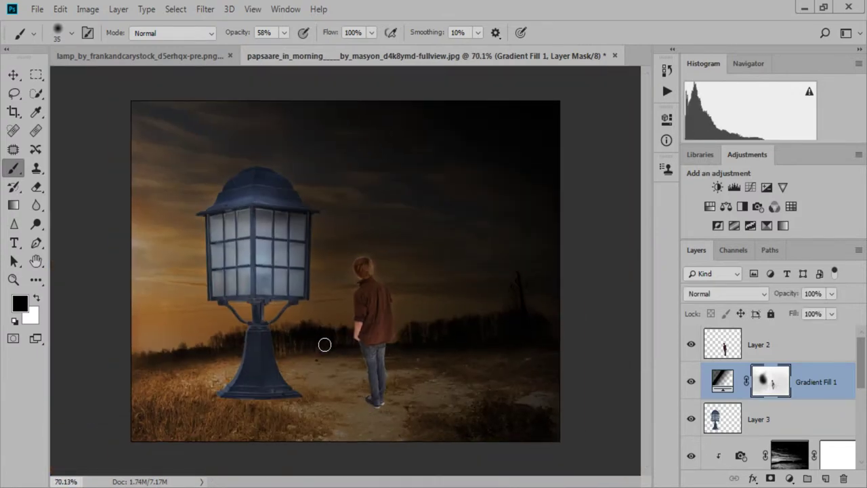
key(alt+bracketright)
key(ctrl+shift+alt+n)
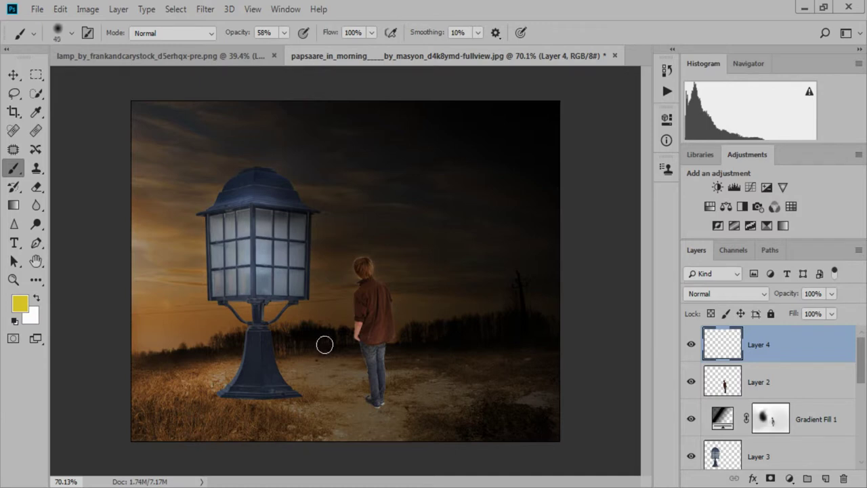
Step: Enlarge the brush to 70 px and browse the filter list without applying one
key(bracketright)
key(bracketright)
key(bracketright)
key(alt+t)
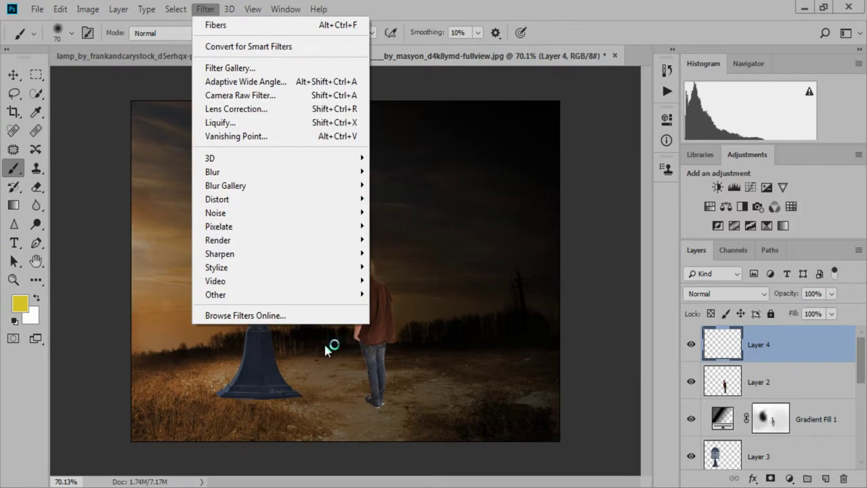
mouse_move(218, 240)
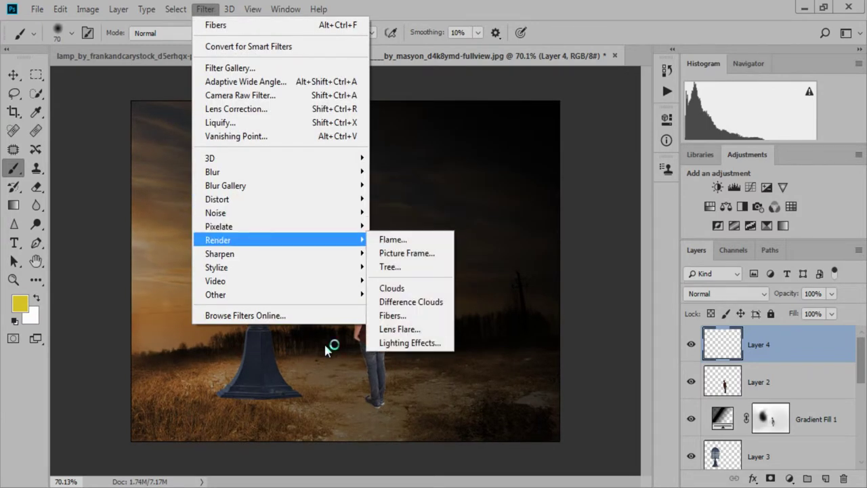
key(Up)
key(Down)
key(Down)
key(Up)
key(Down)
key(Down)
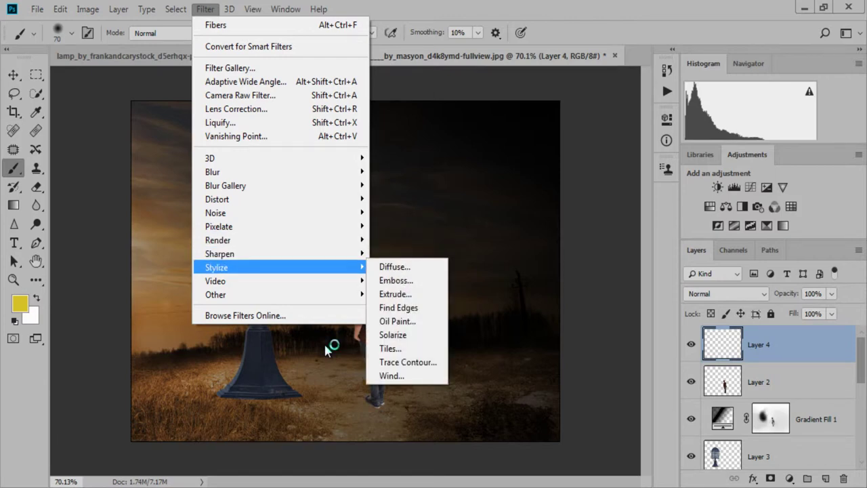
key(Escape)
Step: Paint yellow glow over the lamp glass at 175 px, then across the panes at 70 px, 83%
right_click(325, 347)
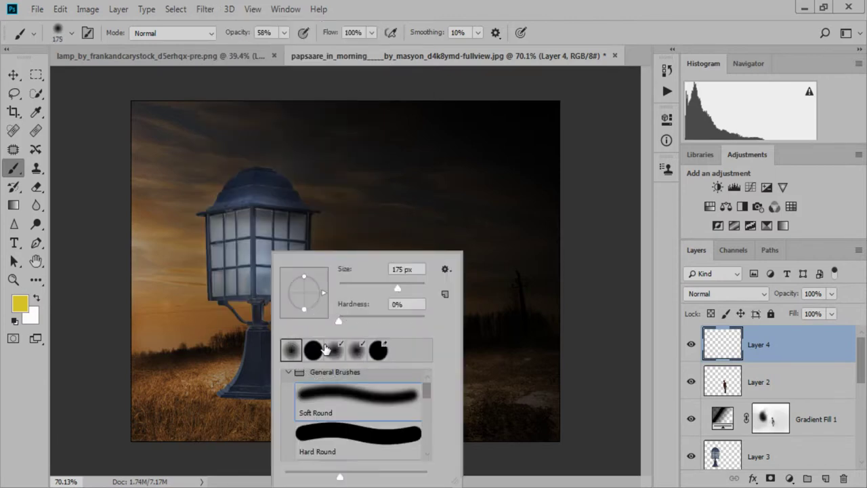
key(Return)
mouse_move(230, 223)
mouse_down()
mouse_move(272, 246)
mouse_move(275, 273)
mouse_move(251, 280)
mouse_up()
key(bracketleft)
key(bracketleft)
key(bracketleft)
key(8)
key(3)
key(bracketleft)
key(bracketleft)
key(bracketleft)
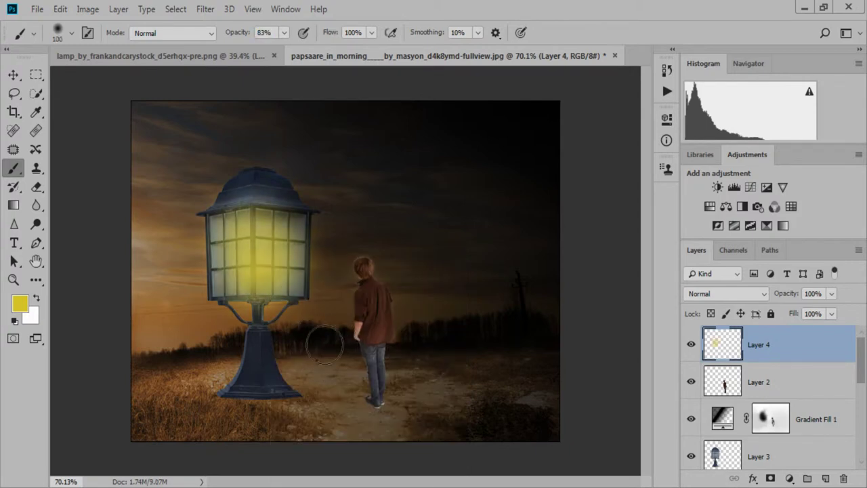
click(216, 223)
mouse_move(221, 224)
mouse_down()
mouse_move(222, 288)
mouse_move(260, 298)
mouse_move(294, 288)
mouse_up()
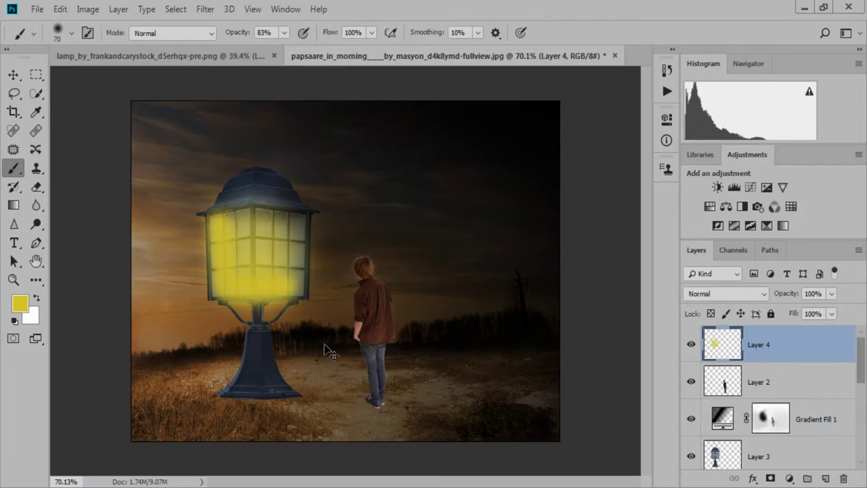
Step: Paint more glow over the lamp's side, top and central panes at 67% opacity
scroll(324, 345, up, 1)
key(6)
key(7)
mouse_move(203, 210)
mouse_down()
mouse_move(207, 284)
mouse_move(271, 298)
mouse_move(281, 284)
mouse_move(207, 290)
mouse_up()
key(bracketleft)
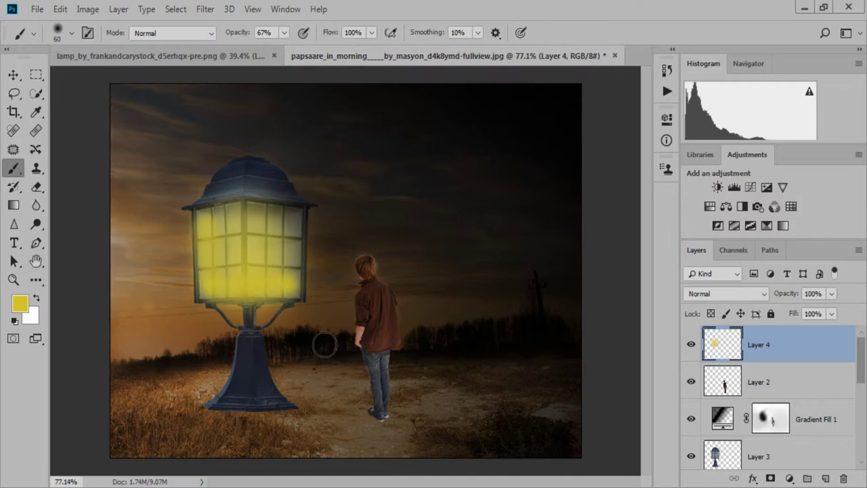
mouse_move(200, 207)
mouse_down()
mouse_move(244, 217)
mouse_move(301, 274)
mouse_up()
key(bracketright)
key(bracketright)
key(bracketright)
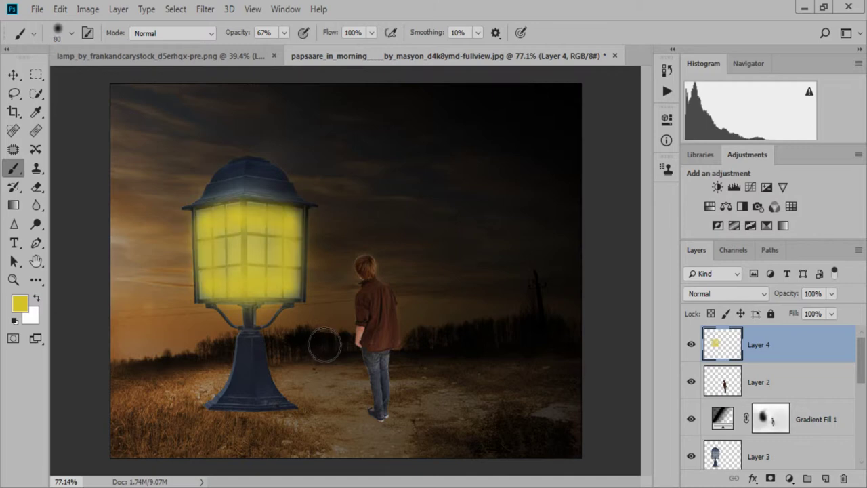
drag(223, 230, 278, 271)
Step: Set Layer 4 to Color Dodge and pick #d5ad26 as the foreground colour
scroll(324, 346, down, 2)
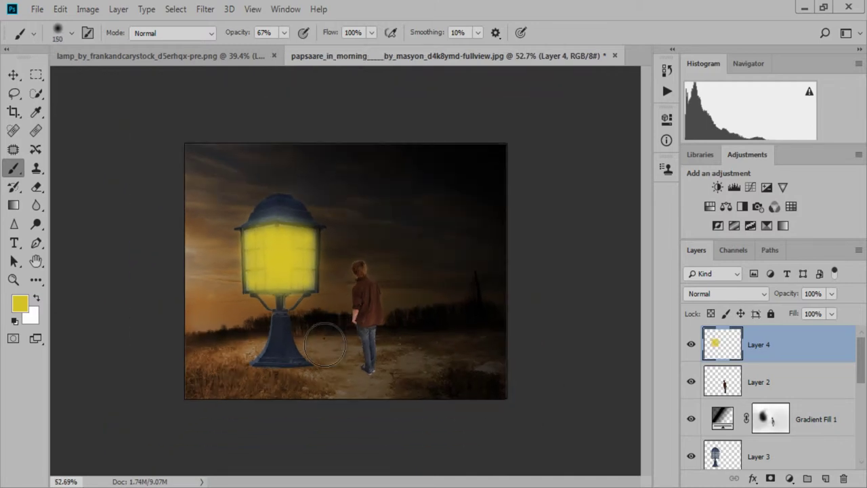
click(726, 294)
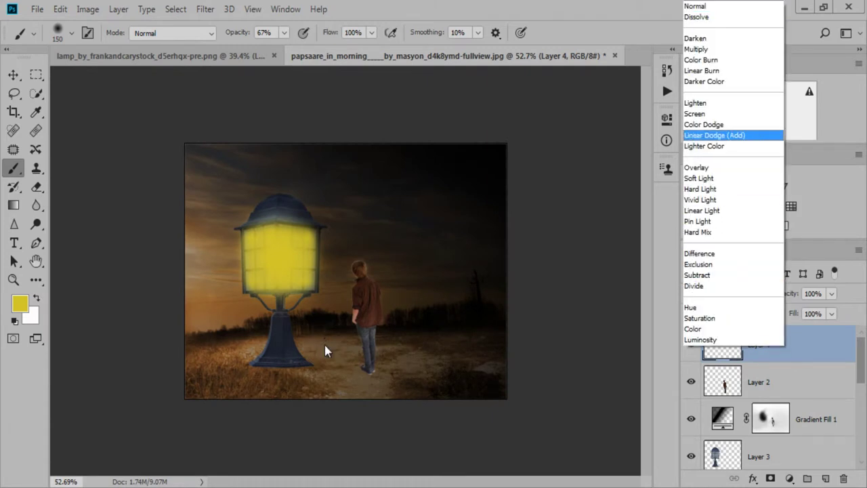
click(731, 122)
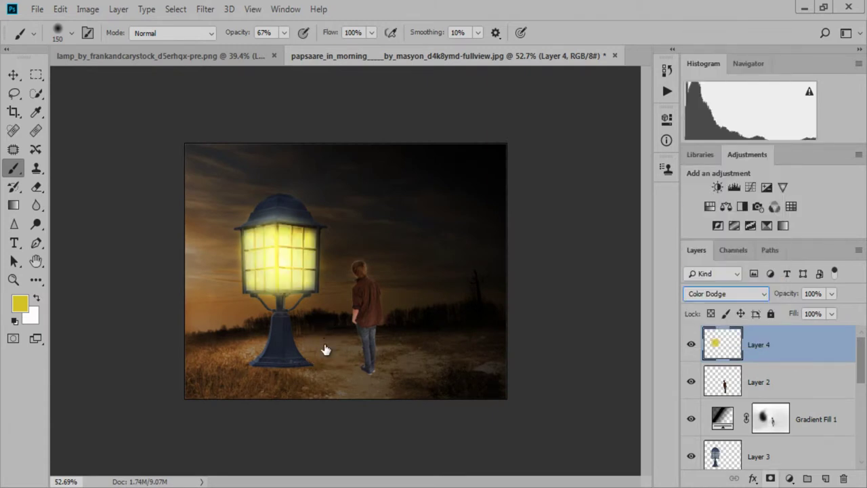
text(d5ad26)
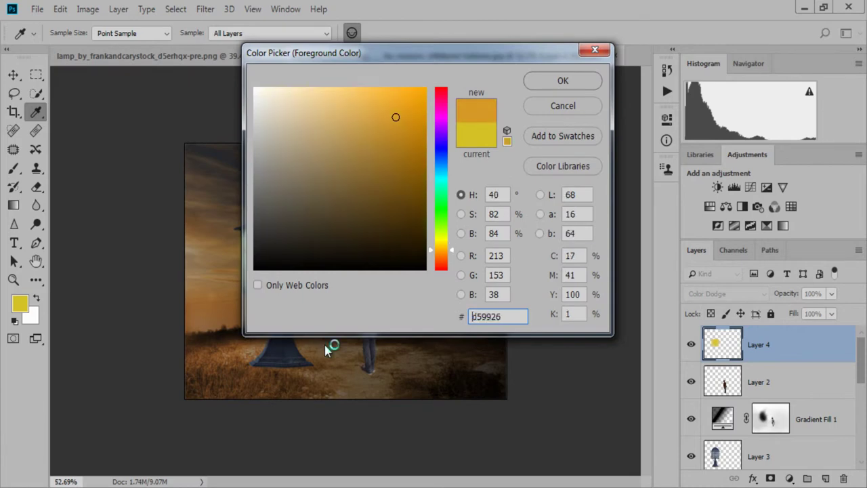
key(Return)
key(b)
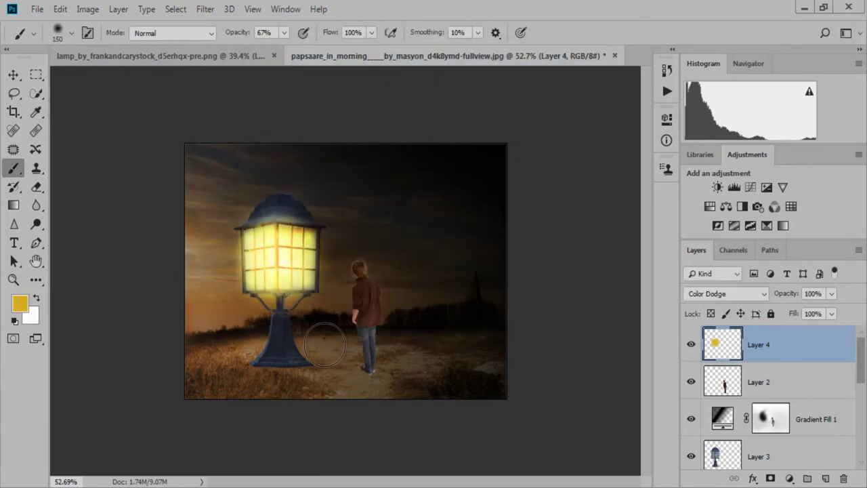
Step: Cycle Layer 4's blend mode to Linear Light and add an empty Layer 5 above it
scroll(324, 345, up, 1)
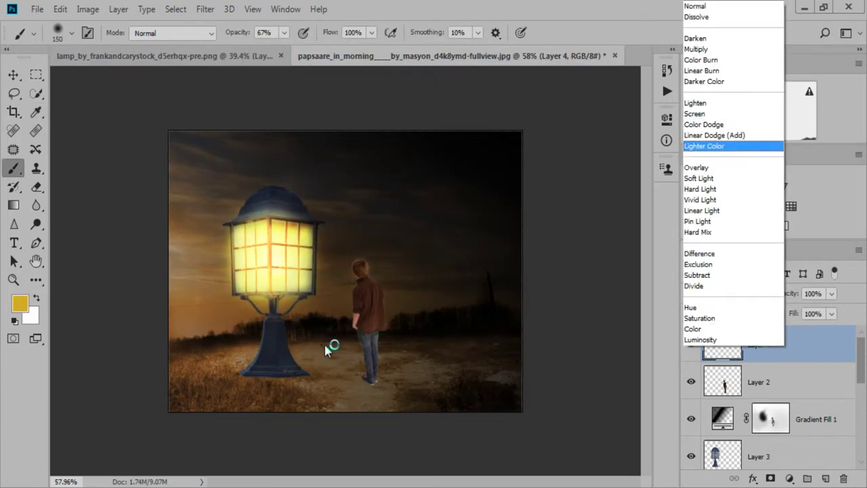
key(Up)
key(Down)
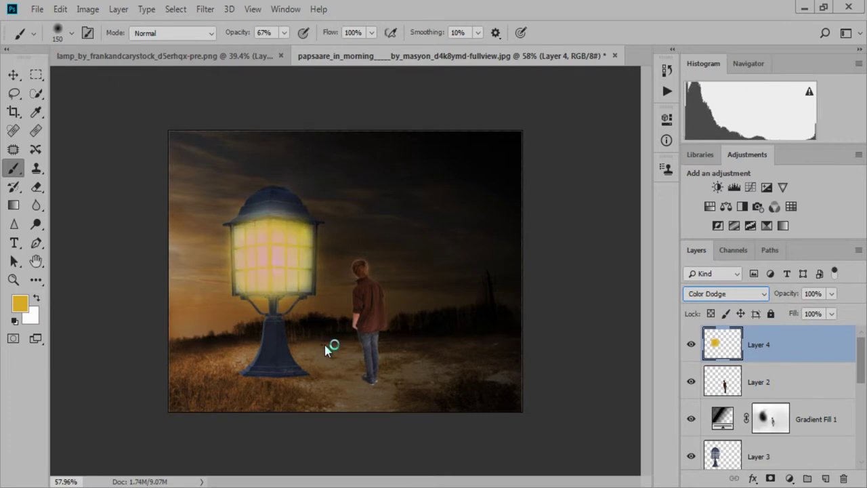
key(Down)
key(Down)
key(Down)
key(Down)
key(Down)
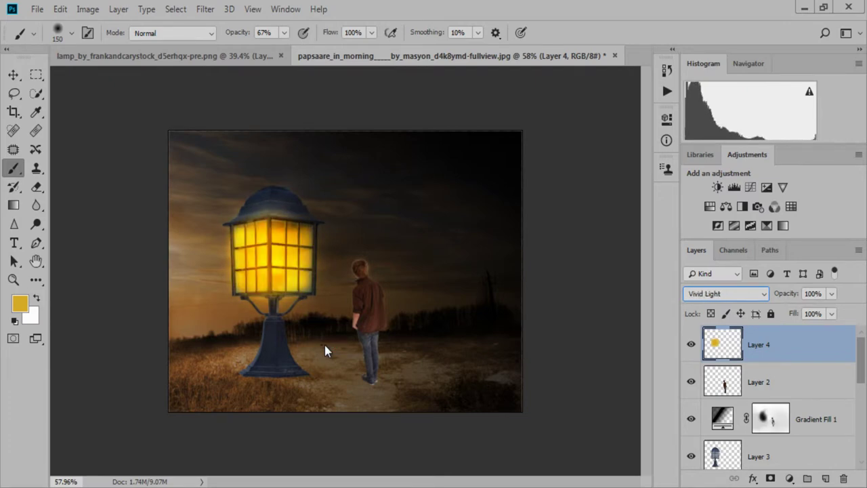
key(Down)
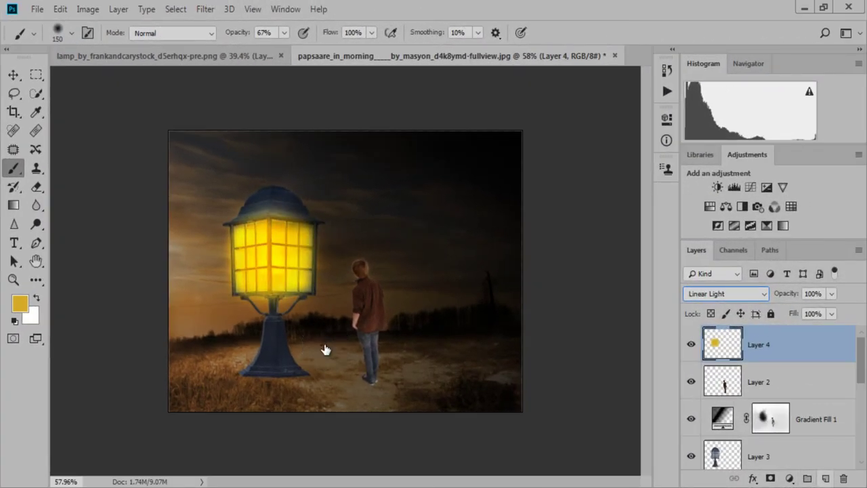
key(ctrl+shift+alt+n)
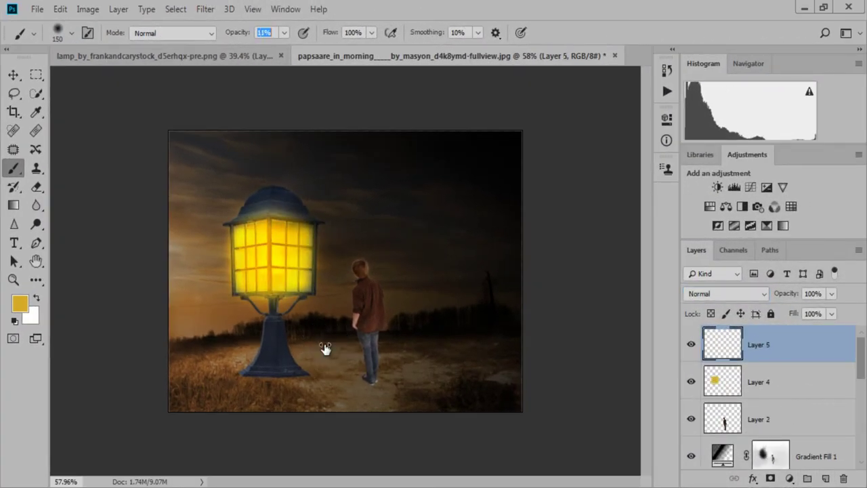
Step: Set Layer 5 to Color Dodge and brush warm glow on the ground around the lamp base
key(shift+alt+d)
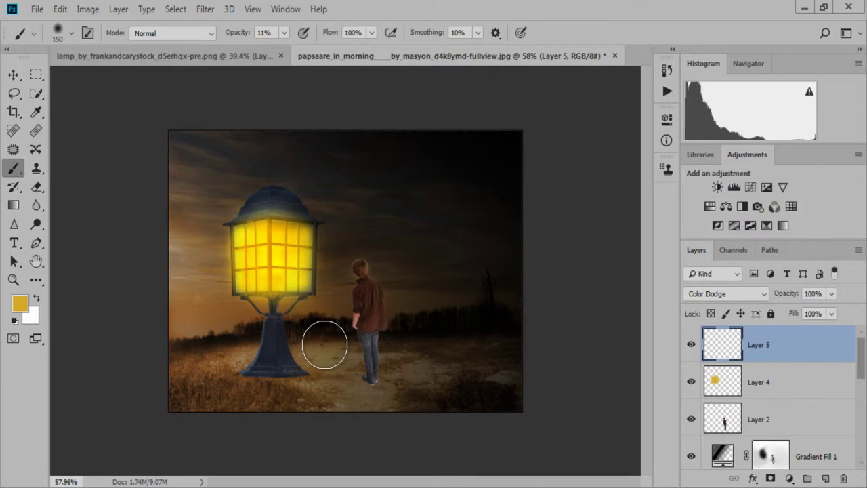
mouse_move(338, 372)
mouse_down()
mouse_move(291, 363)
mouse_move(353, 369)
mouse_move(393, 399)
mouse_up()
drag(305, 373, 224, 379)
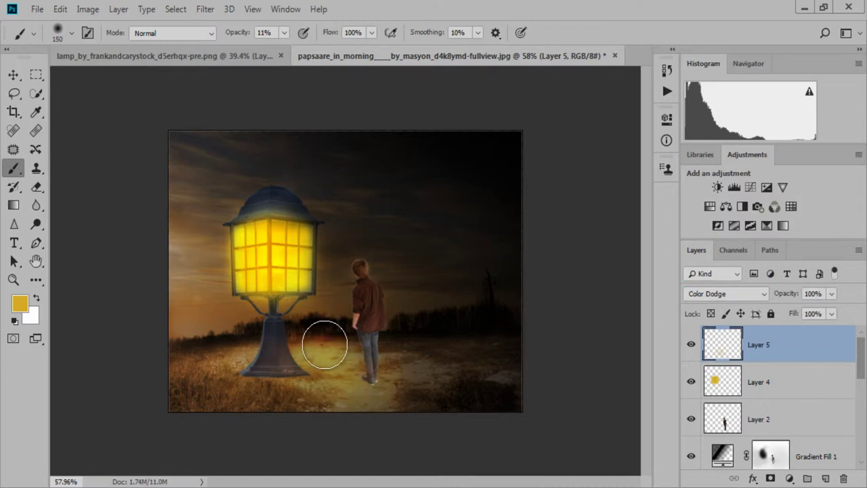
mouse_move(325, 353)
mouse_down()
mouse_move(271, 383)
mouse_move(257, 349)
mouse_up()
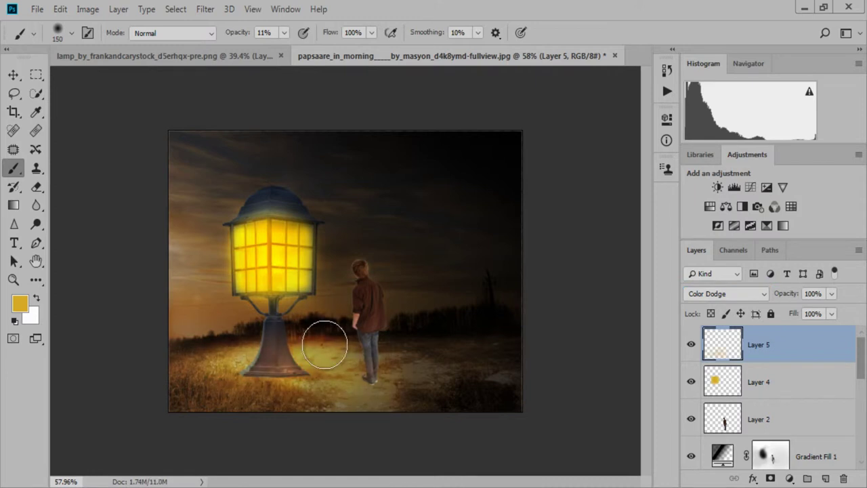
Step: Zoom in and scale the ground glow down to about 88.5%
key(ctrl+plus)
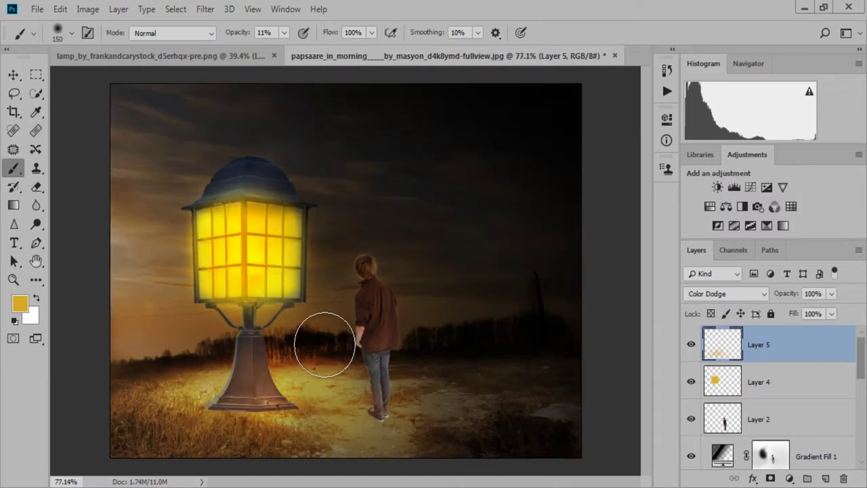
scroll(324, 344, down, 1)
key(v)
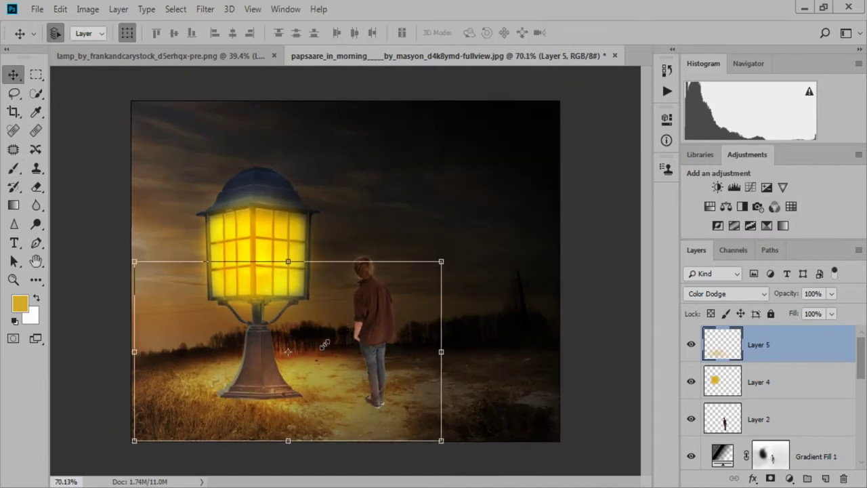
drag(441, 261, 410, 282)
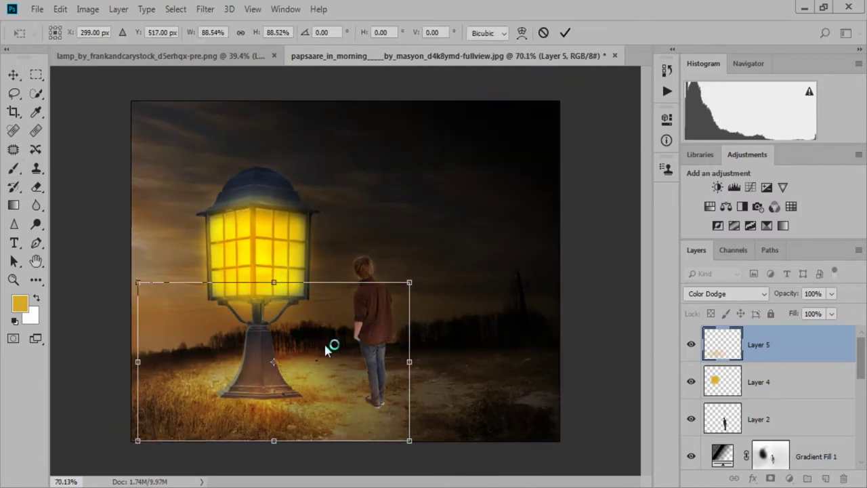
key(Return)
scroll(325, 349, down, 2)
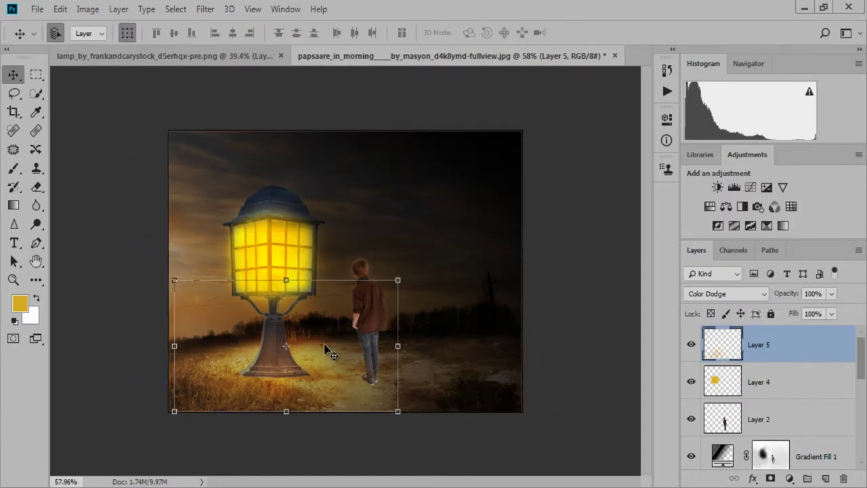
scroll(326, 349, up, 1)
Step: Add empty Layer 6 and try a rectangular selection around the lamp, then deselect it
key(ctrl+shift+alt+n)
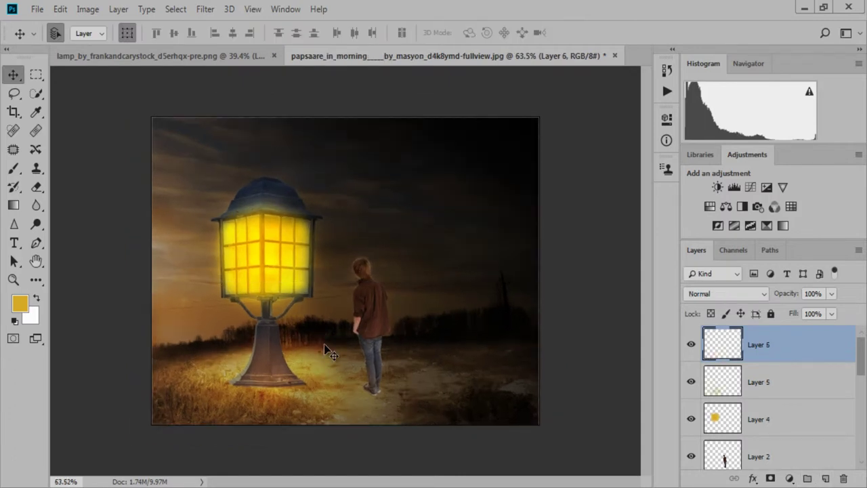
key(m)
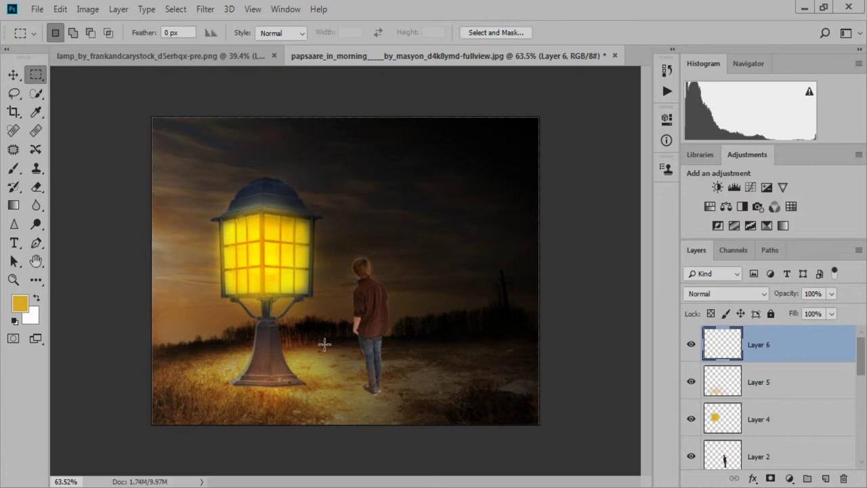
drag(152, 118, 477, 295)
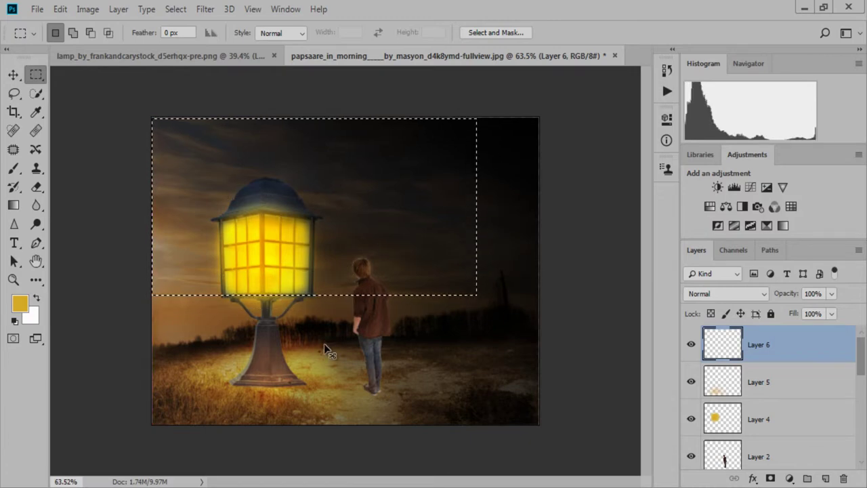
key(ctrl+t)
key(Return)
key(ctrl+d)
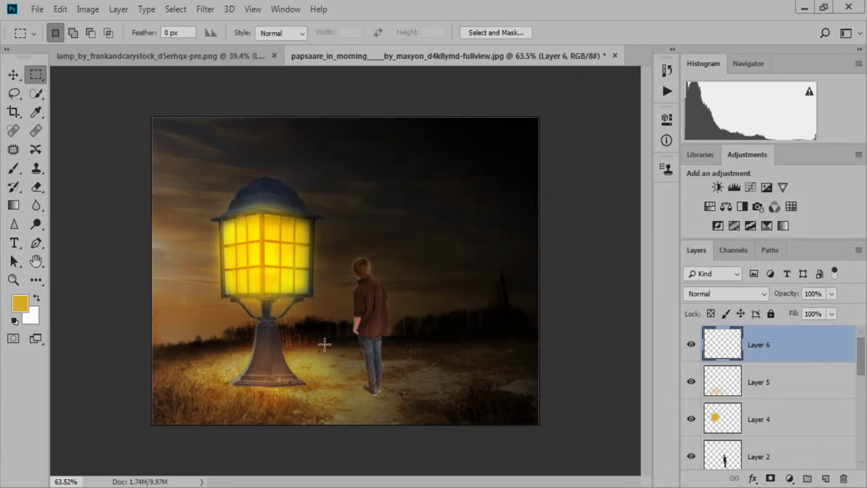
Step: Draw a curved pen path for the light beam and turn it into a selection
key(p)
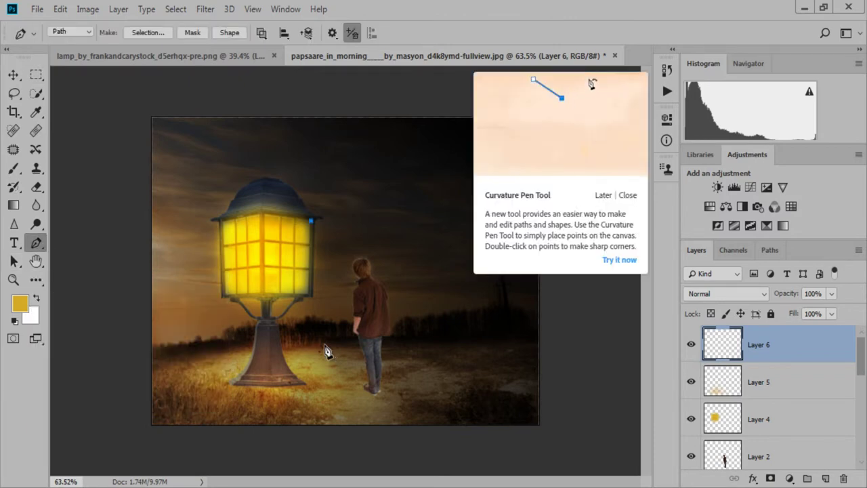
click(423, 333)
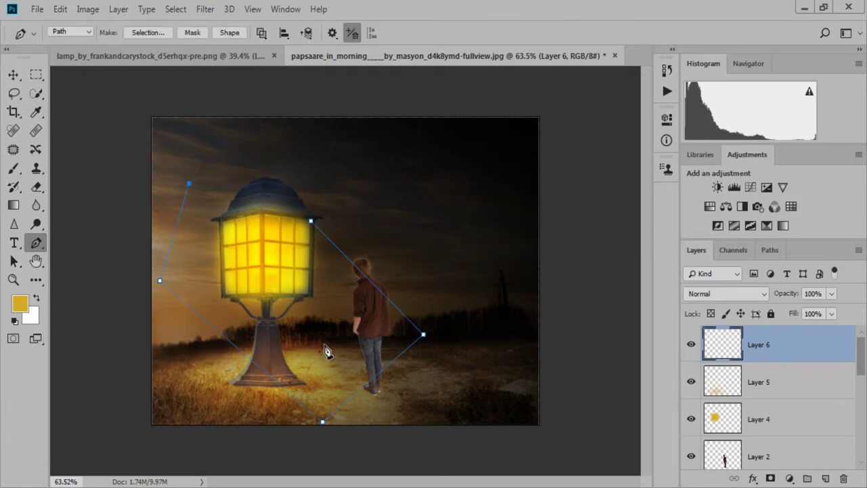
key(Delete)
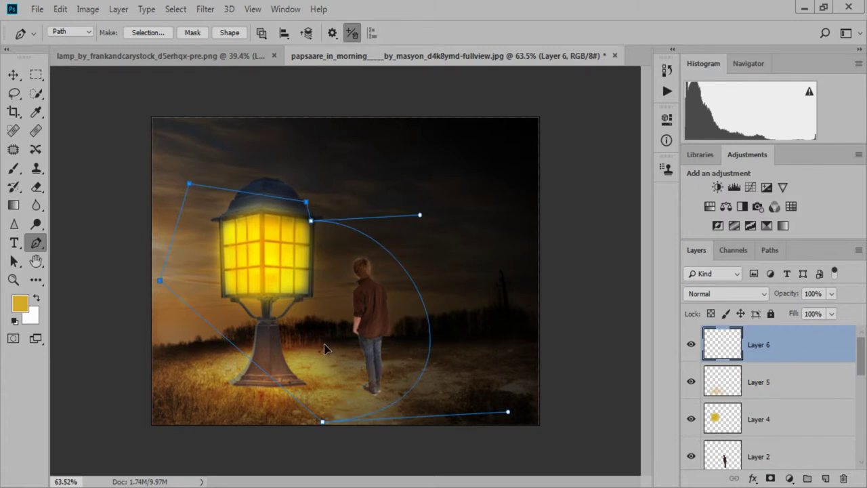
drag(430, 339, 468, 370)
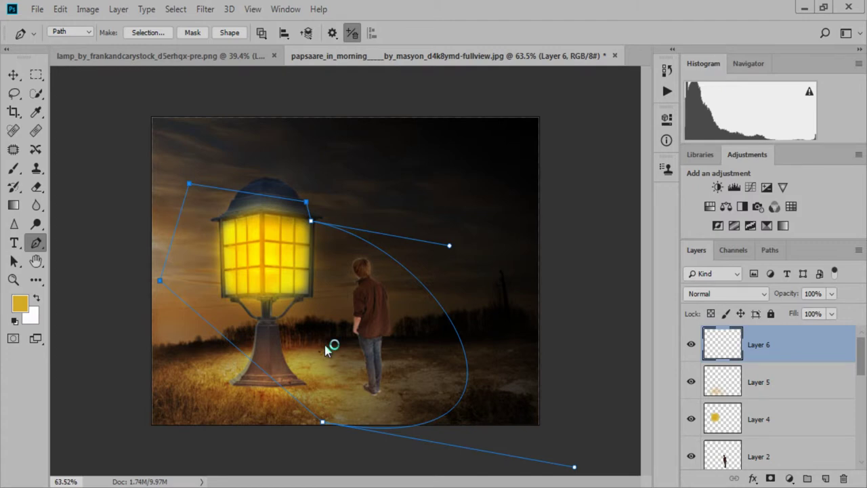
key(ctrl+Return)
key(Return)
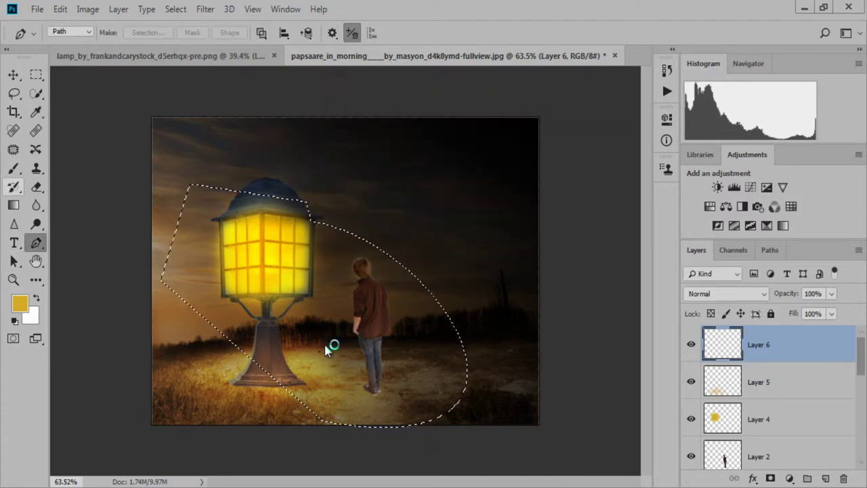
Step: Fill the beam selection with warm light using an 800 px brush, then deselect
key(b)
key(bracketright)
key(bracketright)
key(bracketright)
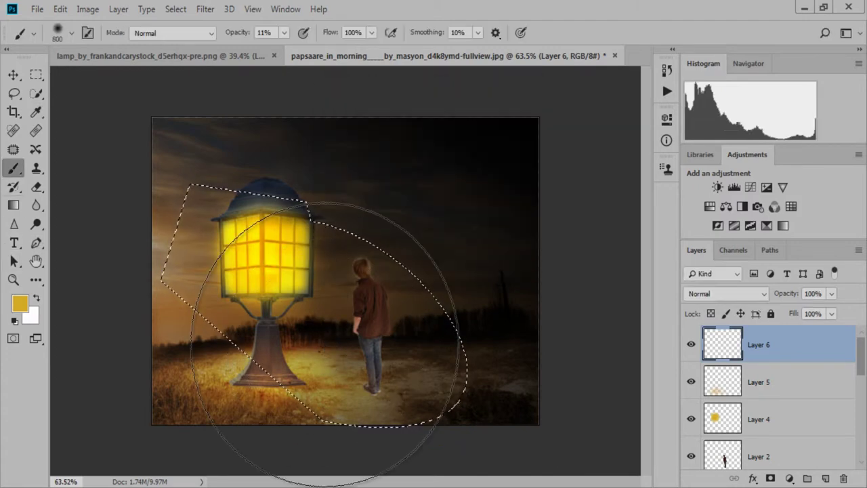
click(325, 345)
click(326, 345)
click(327, 346)
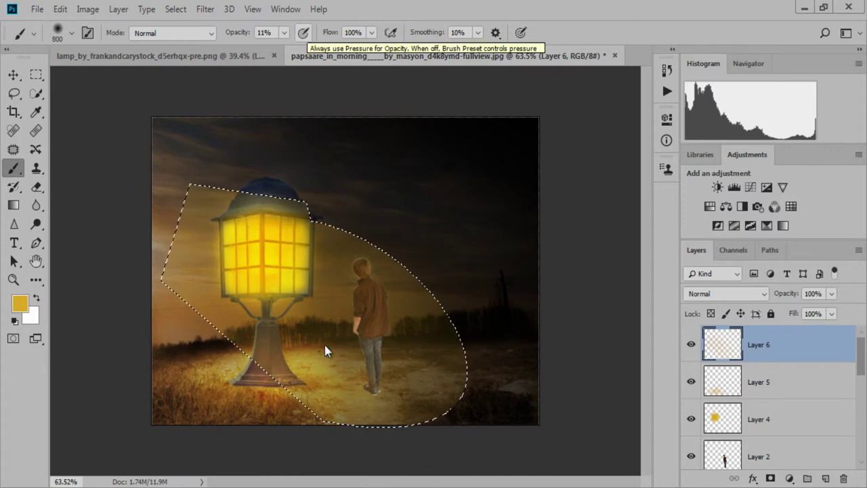
key(ctrl+d)
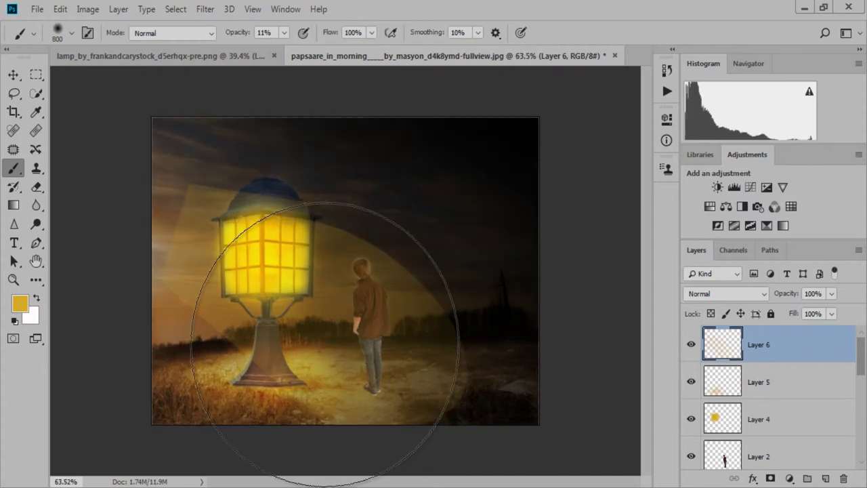
key(ctrl+f)
click(205, 9)
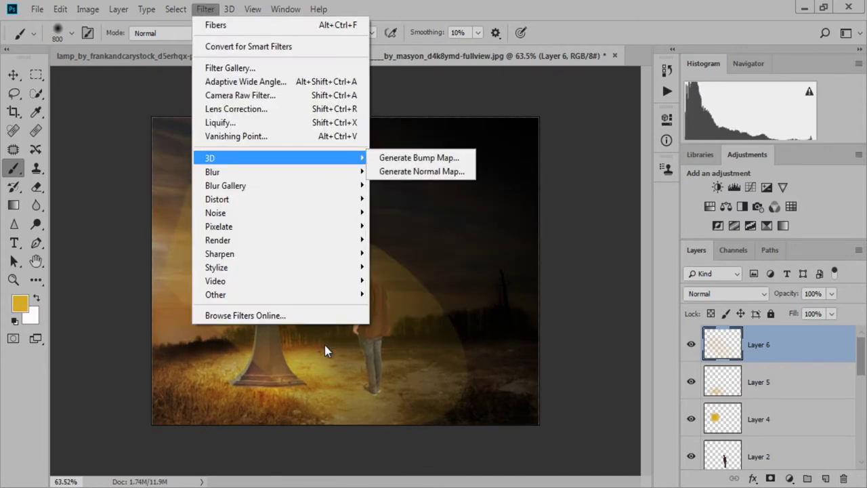
Step: Apply a Motion Blur with −35° angle and 718 px distance to the beam layer
click(405, 224)
key(Return)
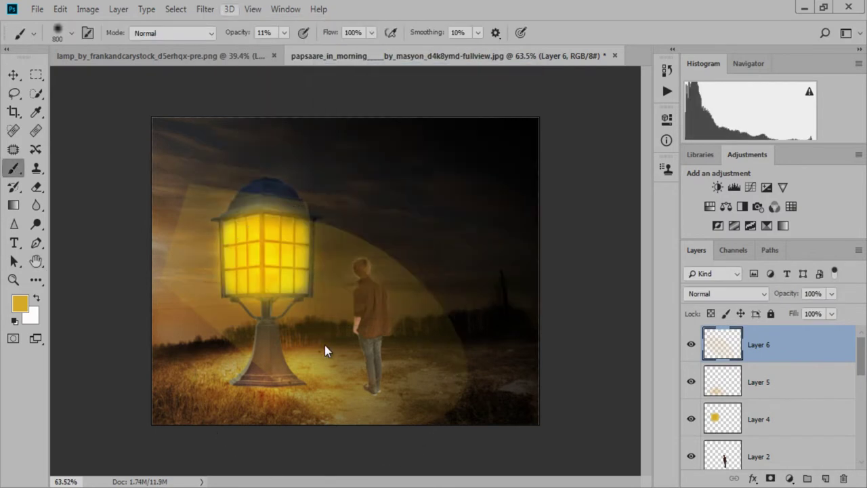
key(alt+t)
key(Up)
key(Right)
key(Down)
key(Down)
key(Down)
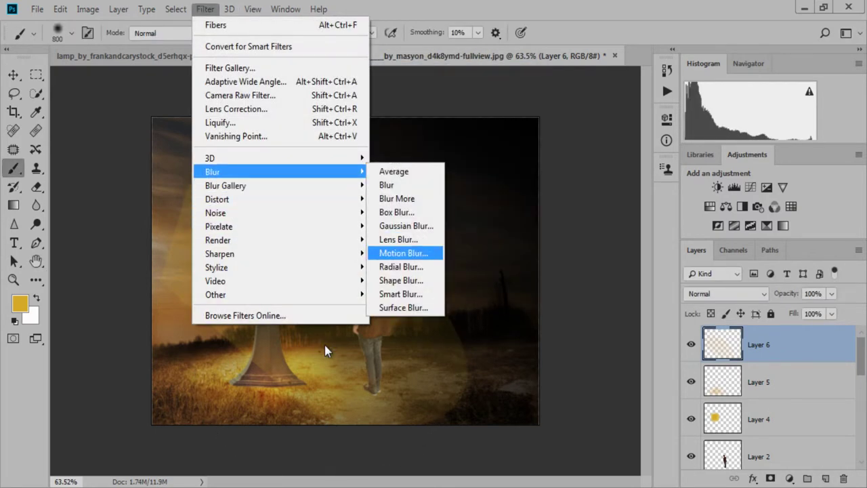
key(Return)
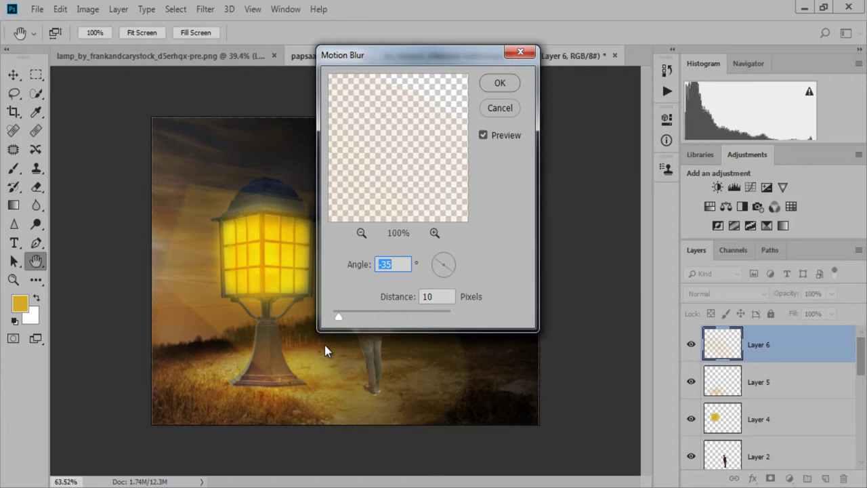
key(Tab)
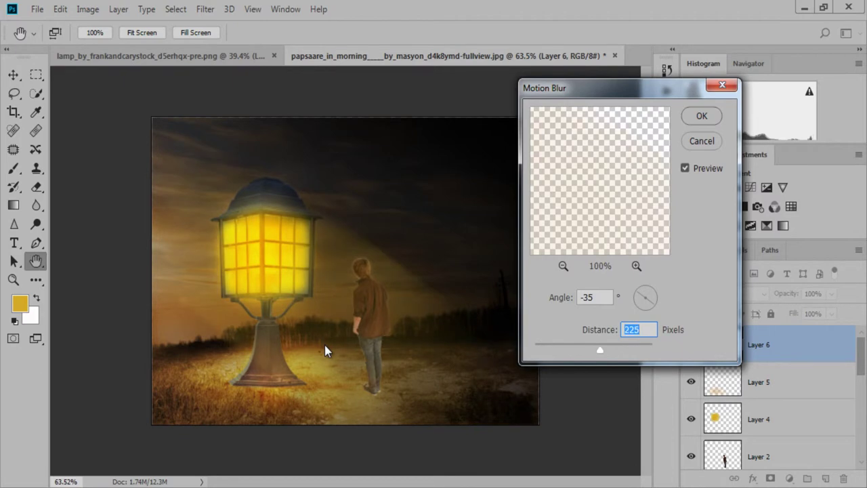
text(1542)
text(718)
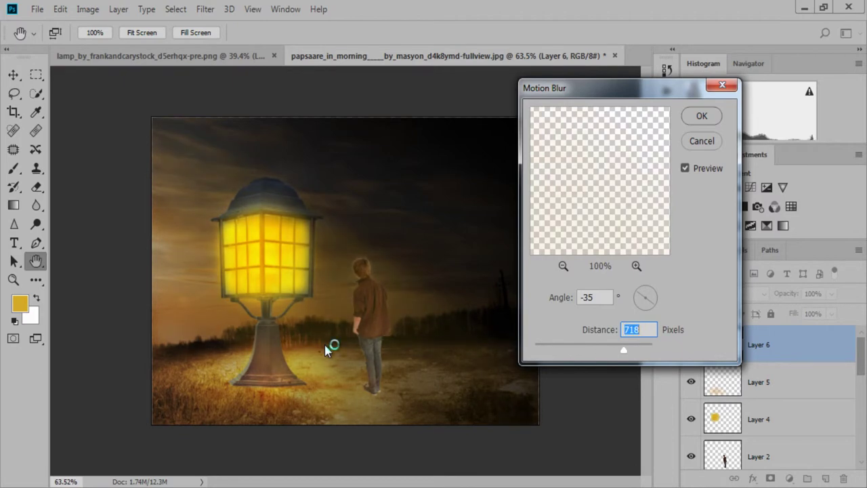
key(Return)
Step: Switch from a 100 px brush to a soft 70 px Eraser at 7% opacity
key(b)
key([)
key([)
key([)
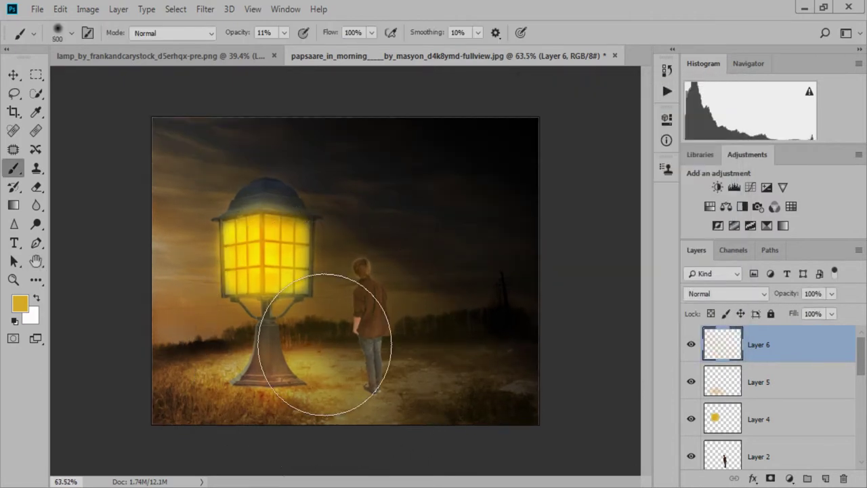
key([)
key([)
key([)
key(bracketleft)
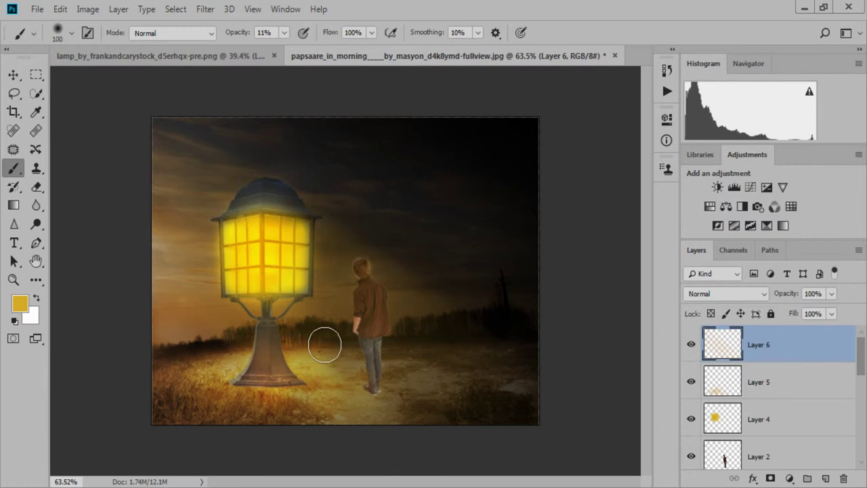
scroll(324, 347, up, 1)
key(e)
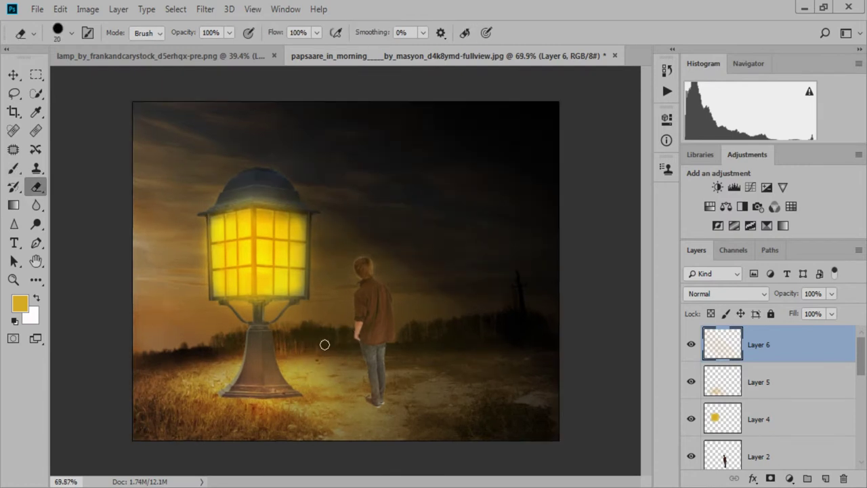
key(bracketright)
key(bracketright)
key(bracketright)
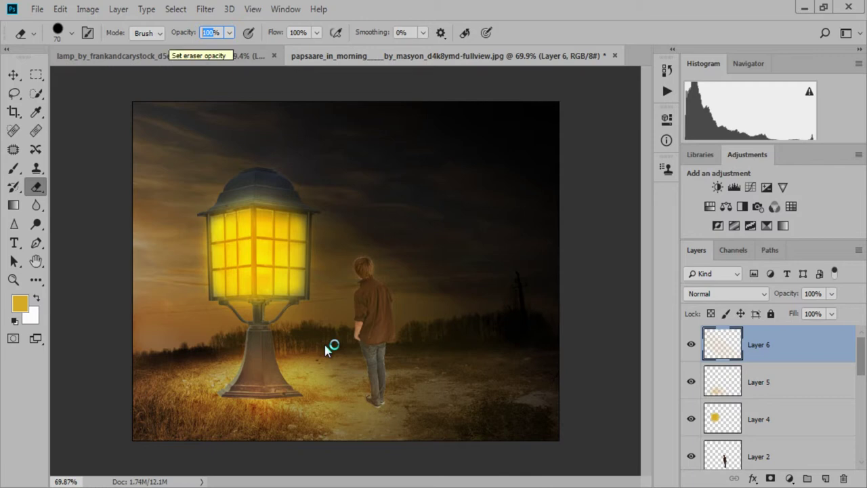
text(7)
key(Return)
key(ctrl+1)
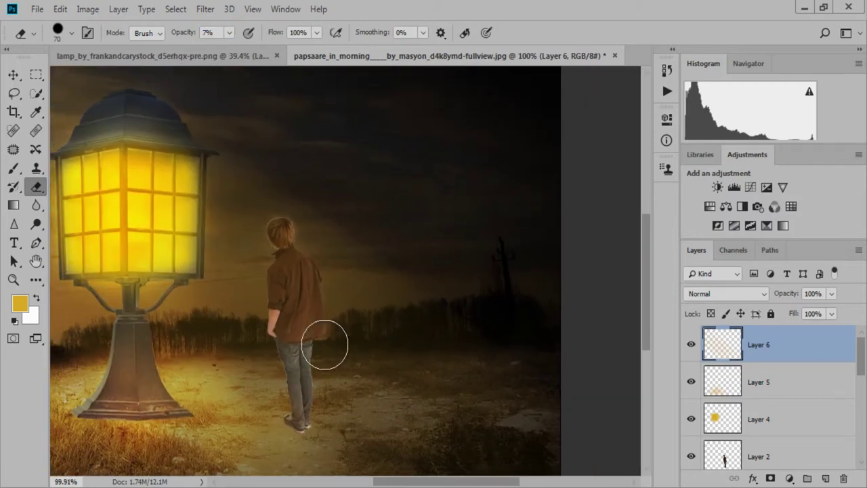
right_click(325, 345)
key(shift+bracketleft)
key(shift+bracketleft)
key(shift+bracketleft)
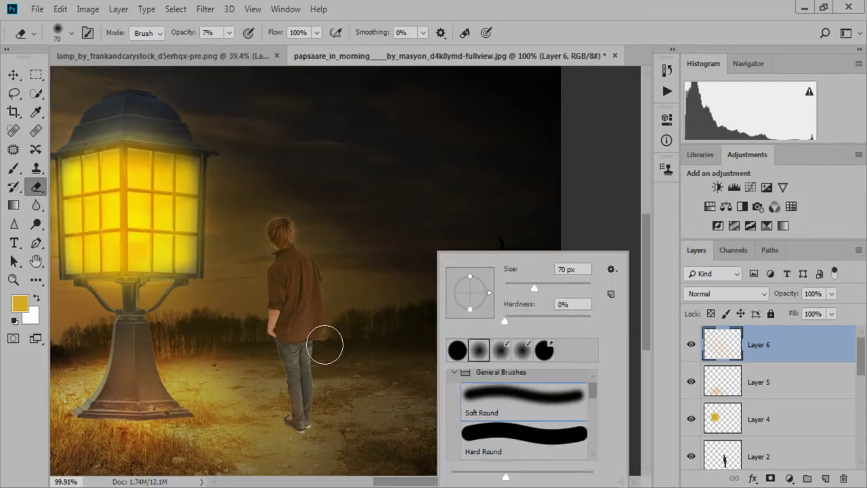
key(Return)
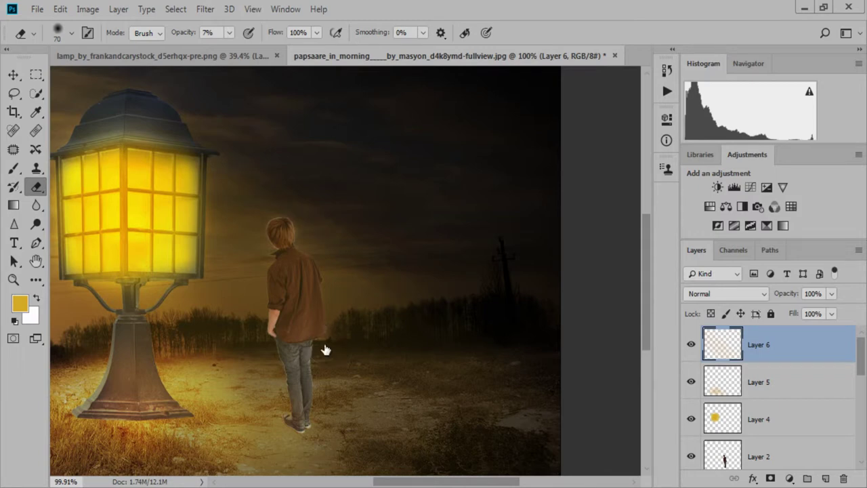
Step: Raise the eraser opacity to 63% to fade the rays around the man and ground
key(1)
key(3)
scroll(325, 345, down, 2)
scroll(325, 346, up, 1)
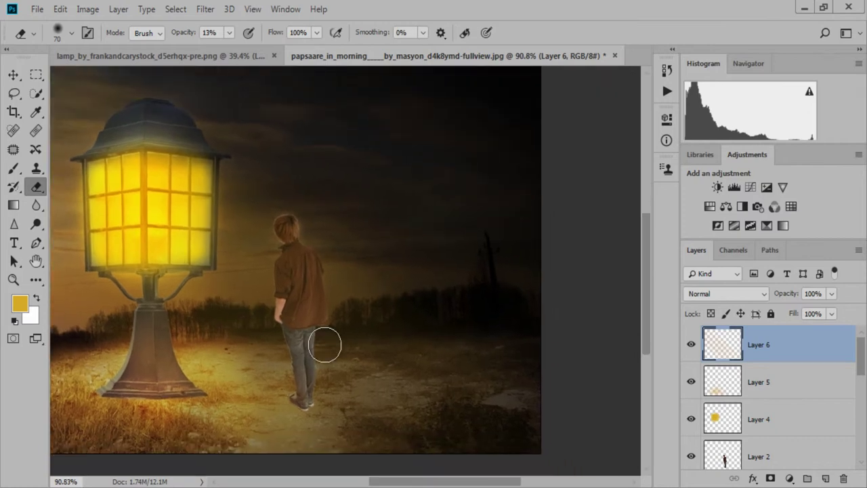
scroll(325, 346, up, 3)
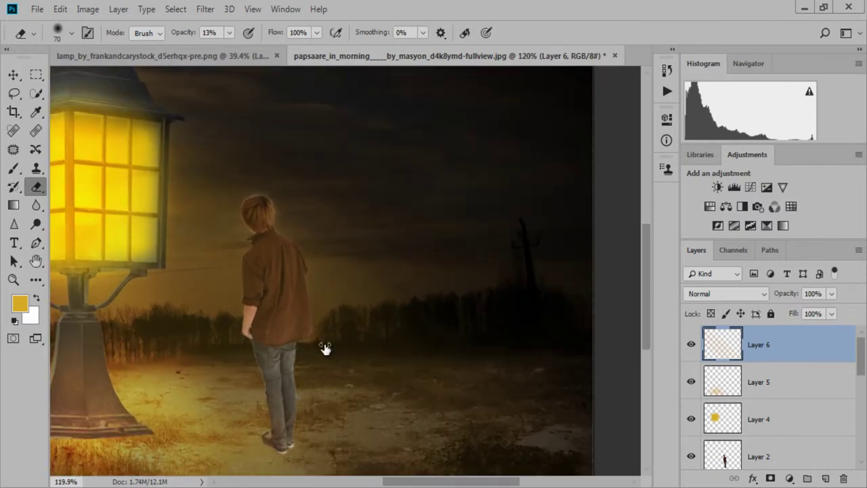
text(63)
key(Return)
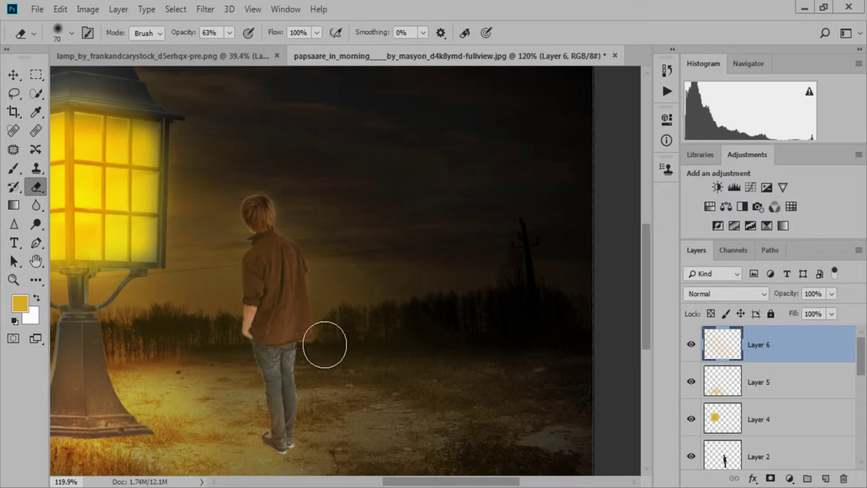
scroll(325, 345, down, 2)
scroll(325, 345, down, 2)
scroll(326, 346, up, 1)
scroll(326, 346, up, 2)
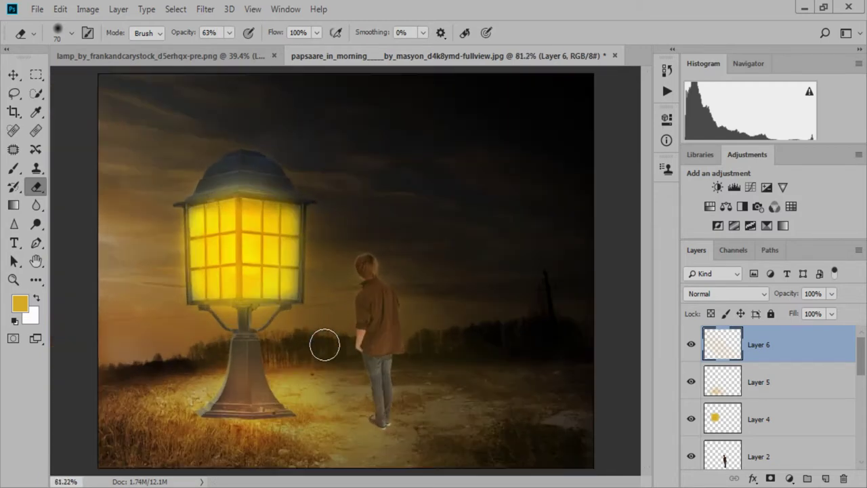
scroll(325, 345, up, 3)
Step: Add a new empty layer for the rim light in Overlay blend mode
scroll(325, 345, up, 2)
key(ctrl+shift+alt+n)
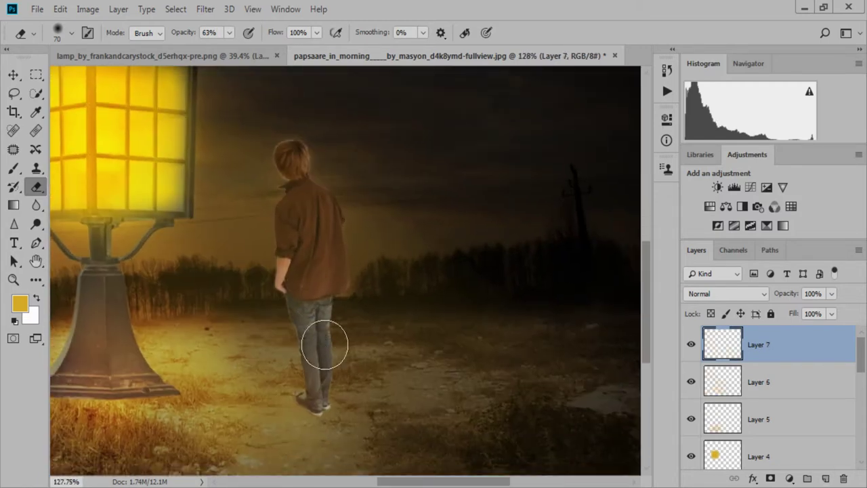
key(bracketleft)
key(bracketleft)
key(bracketleft)
scroll(326, 346, up, 3)
scroll(326, 346, up, 3)
scroll(325, 345, up, 3)
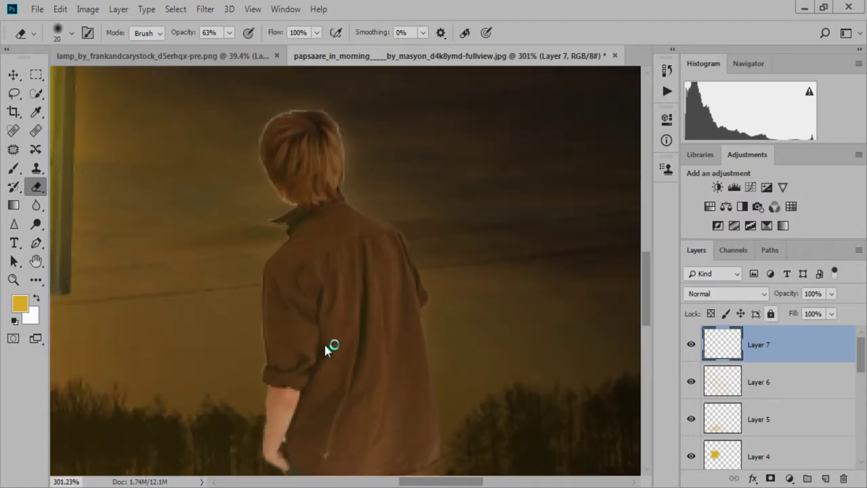
key(alt+shift+o)
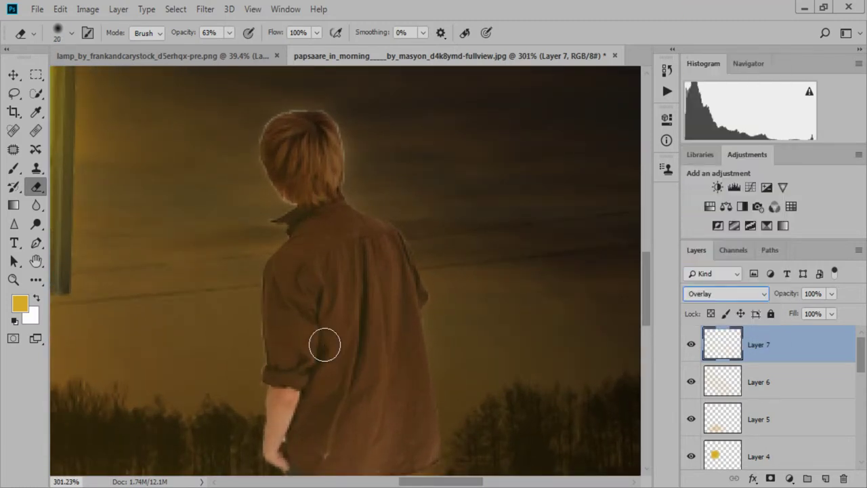
Step: Paint an orange rim glow with a 10 px brush along the man's left edge
key(bracketleft)
key(bracketleft)
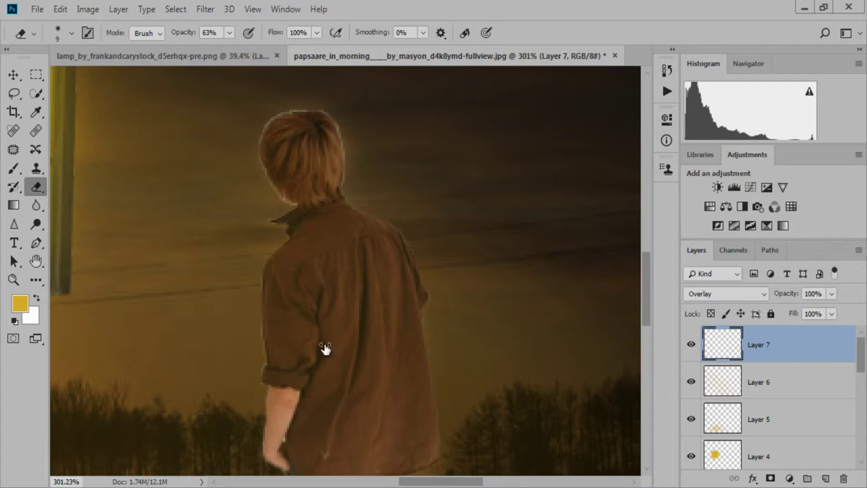
key(b)
key(bracketleft)
key(bracketleft)
key(bracketleft)
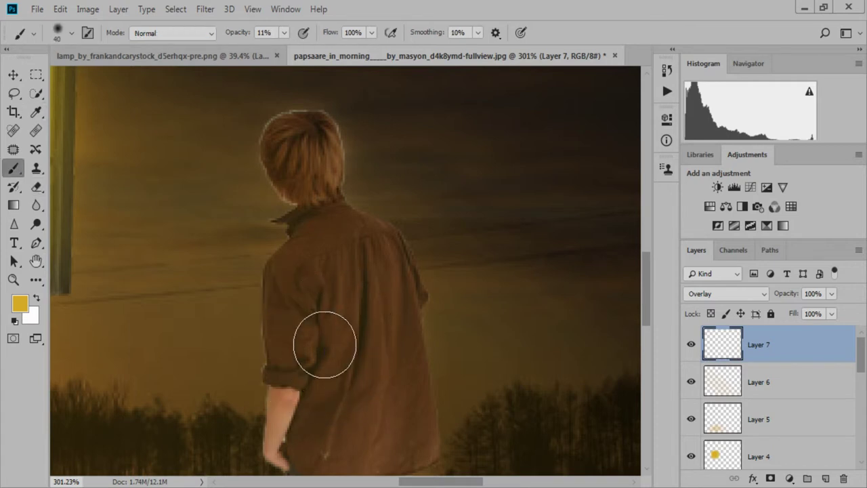
key(bracketleft)
key(bracketleft)
key(bracketleft)
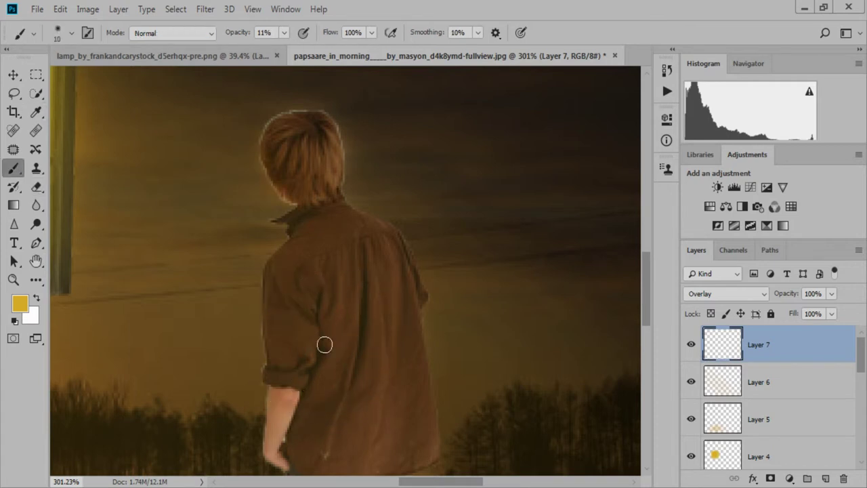
mouse_move(261, 129)
mouse_down()
mouse_move(261, 150)
mouse_move(292, 203)
mouse_up()
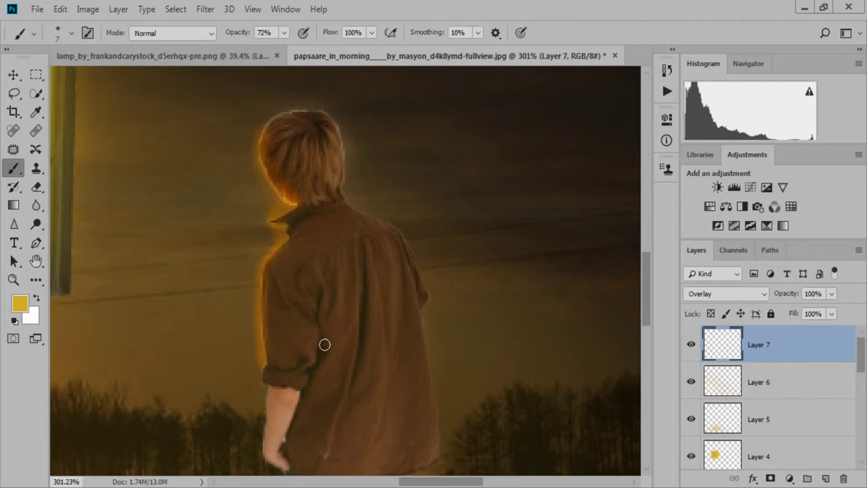
scroll(325, 345, down, 5)
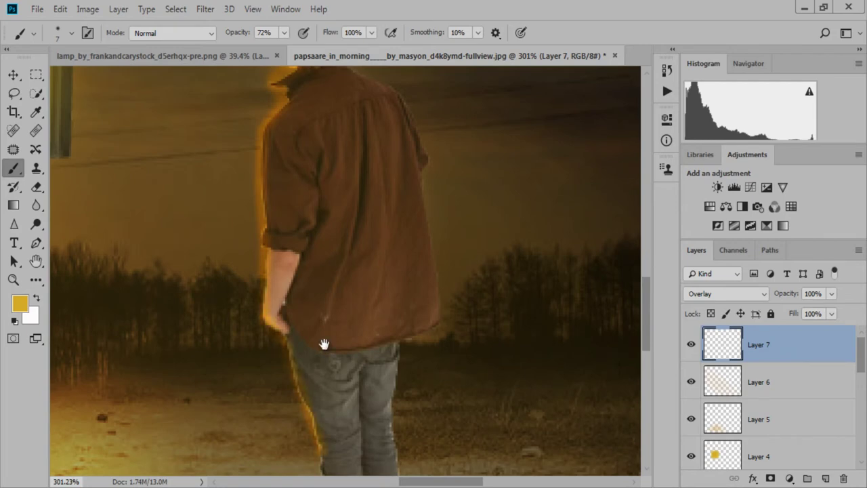
scroll(325, 345, down, 7)
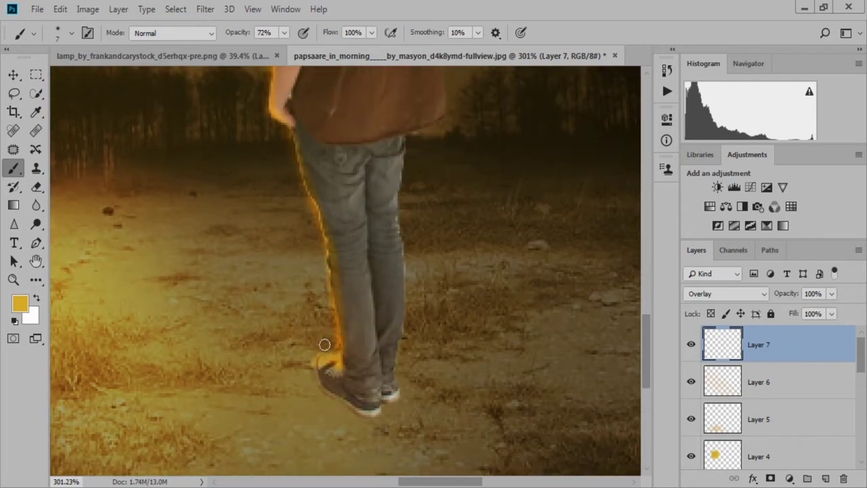
scroll(325, 345, down, 2)
scroll(325, 345, down, 2)
scroll(325, 345, down, 2)
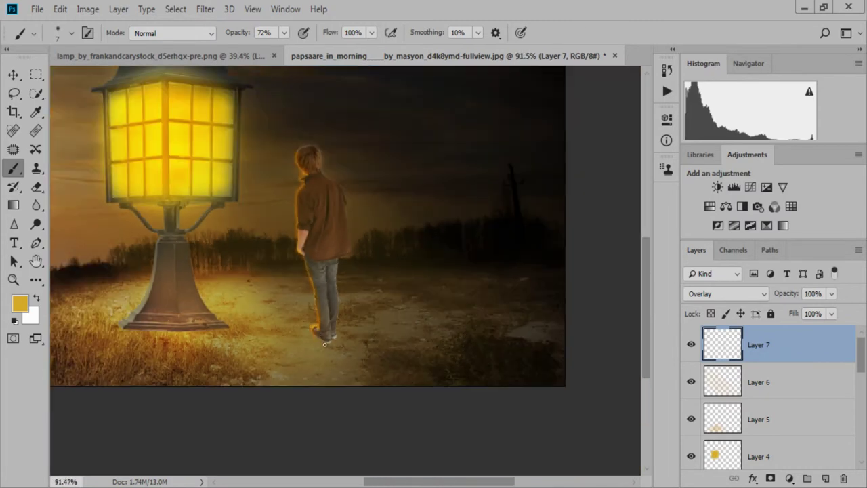
scroll(324, 345, down, 2)
scroll(325, 345, down, 1)
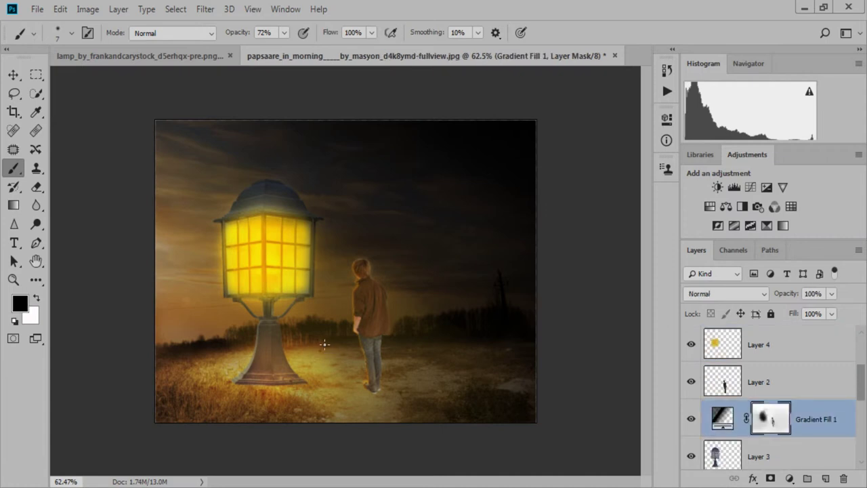
Step: Test faint 400 px brush strokes on the gradient mask at 30% then 14% opacity
key(bracketright)
key(bracketright)
key(bracketright)
key(3)
key(0)
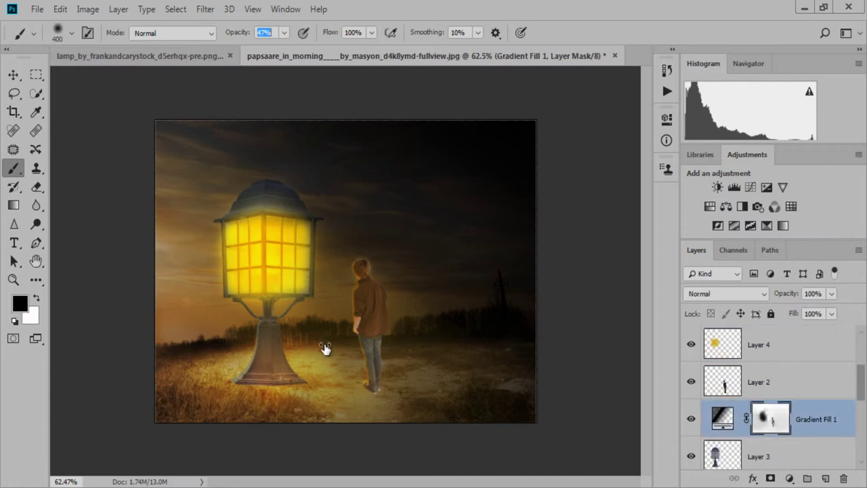
click(325, 345)
key(ctrl+z)
key(4)
click(324, 344)
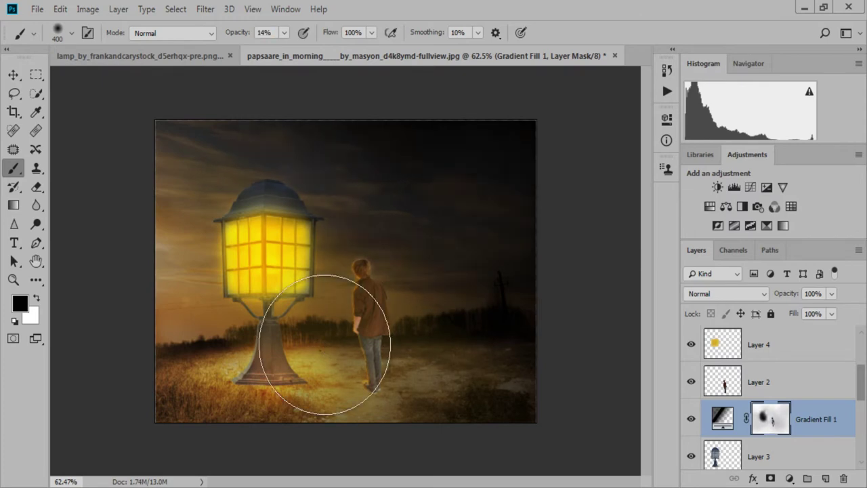
Step: Paint white at 100% on Gradient Fill 1's mask over the ground right of the lamp
key(x)
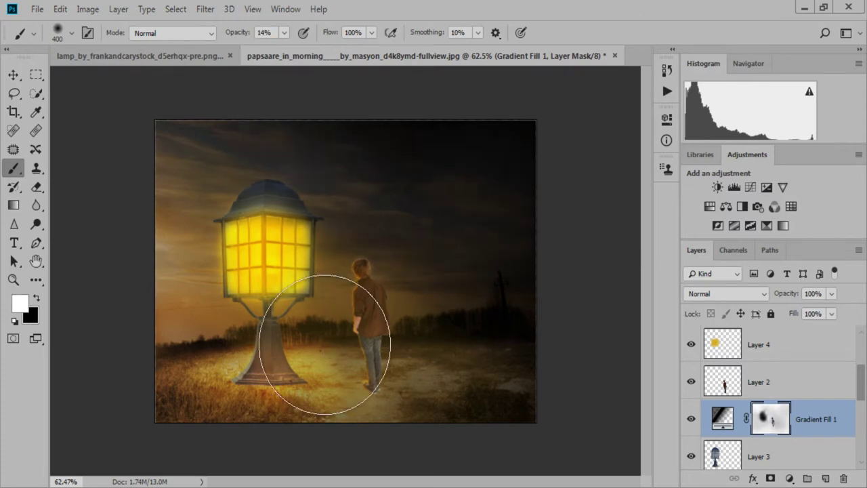
key(0)
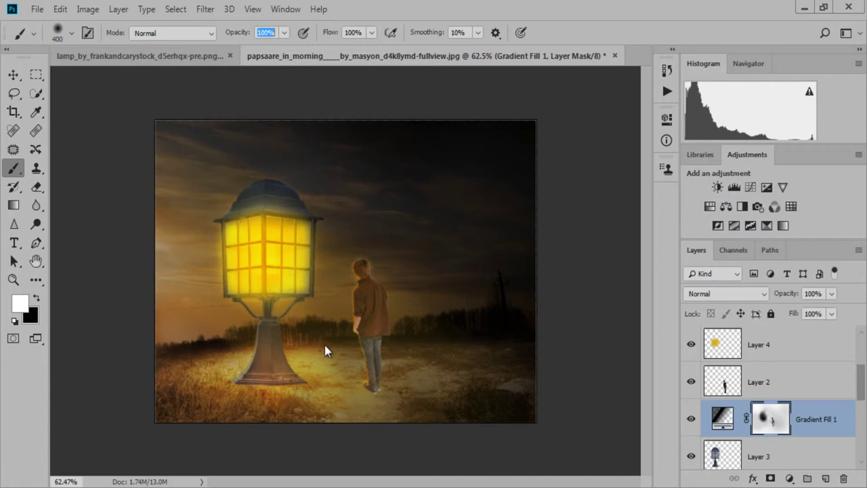
scroll(325, 345, down, 1)
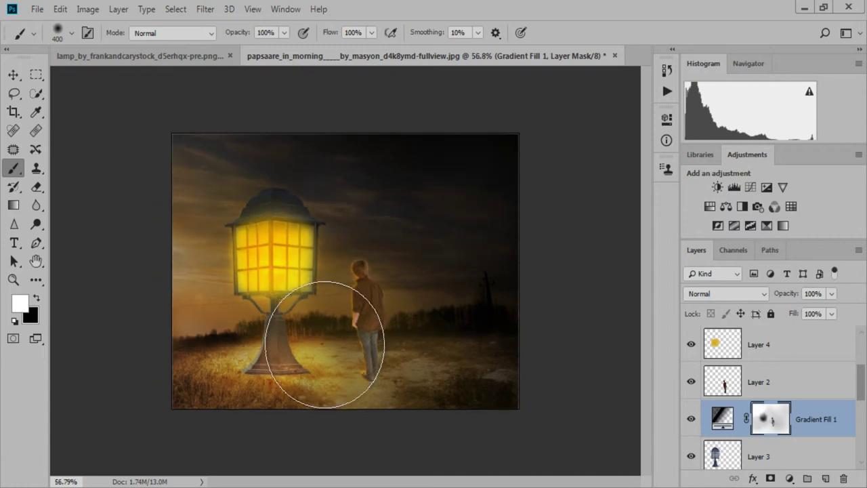
drag(400, 390, 488, 356)
Step: Confirm a new Gradient Fill 2 with a 41.63° angle and 495% scale
key(space)
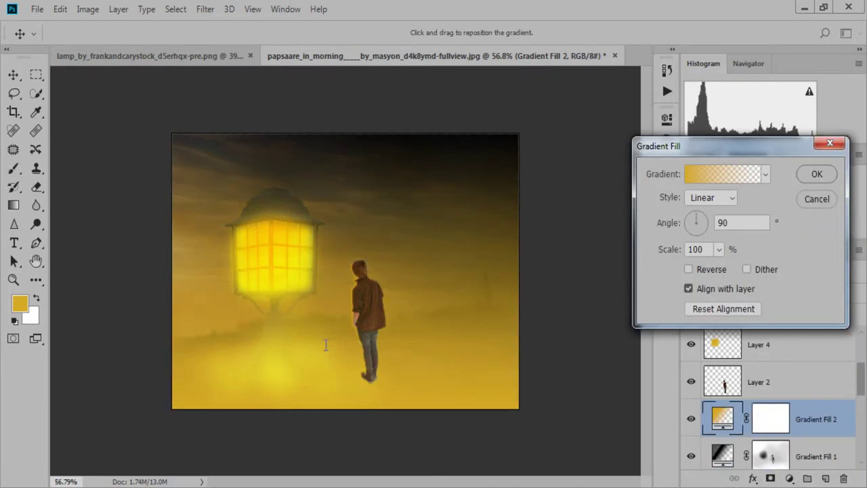
key(Return)
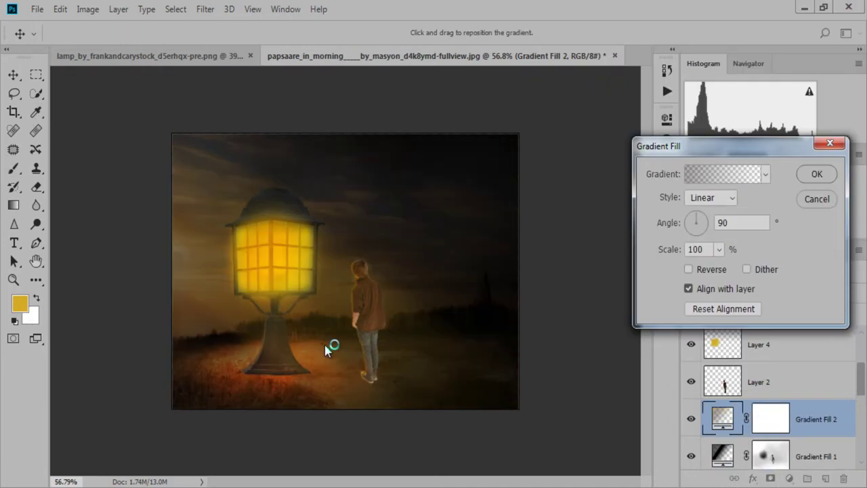
drag(697, 222, 707, 213)
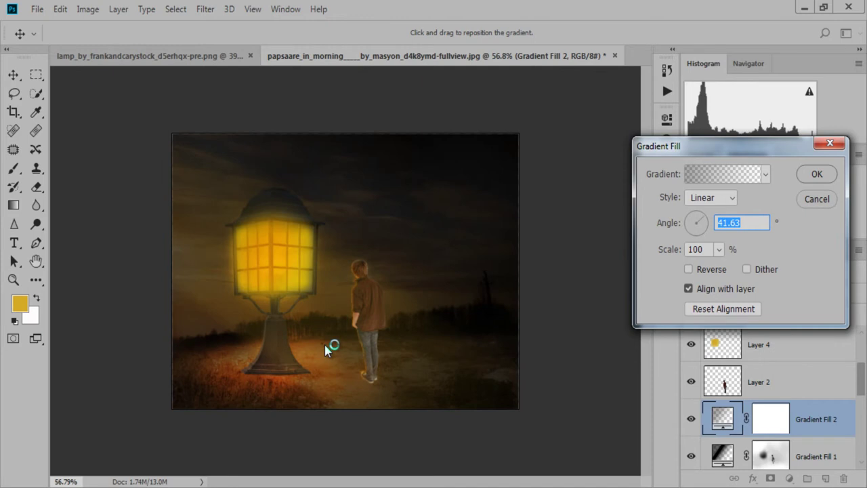
click(718, 250)
drag(718, 269, 742, 268)
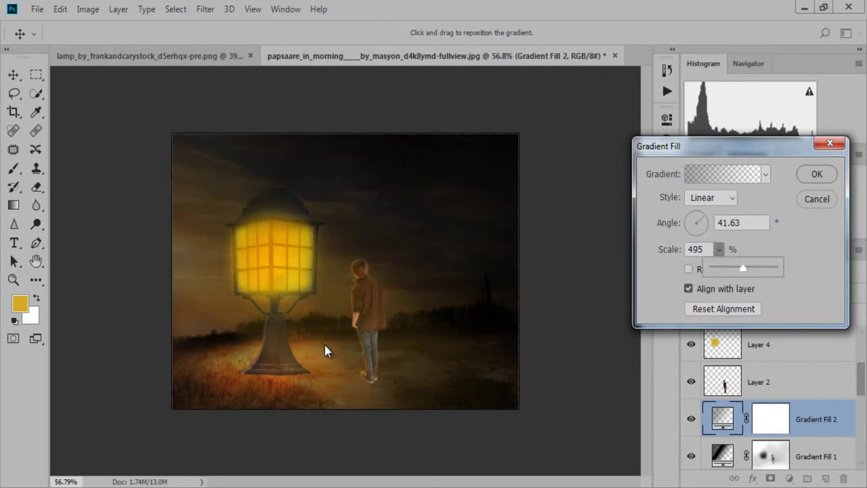
key(Return)
Step: Paint black on the Gradient Fill 2 mask to keep the darkening off the lamp base
key(b)
scroll(325, 345, up, 1)
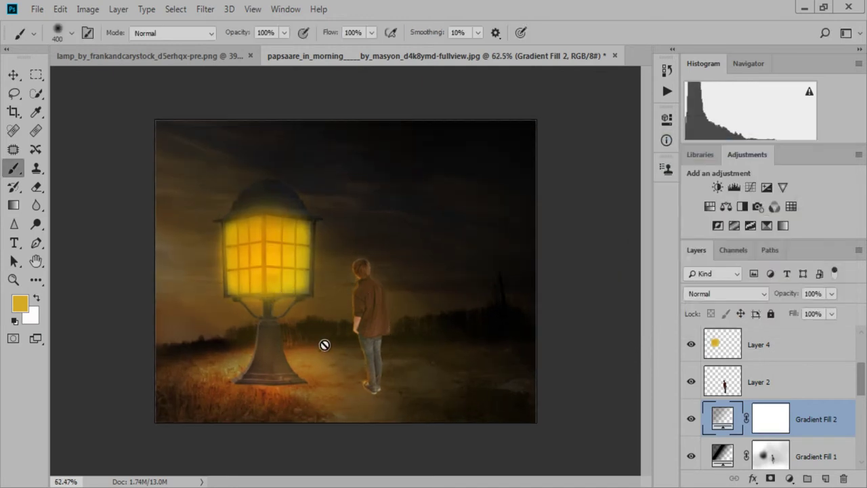
key(ctrl+backslash)
key(d)
key(x)
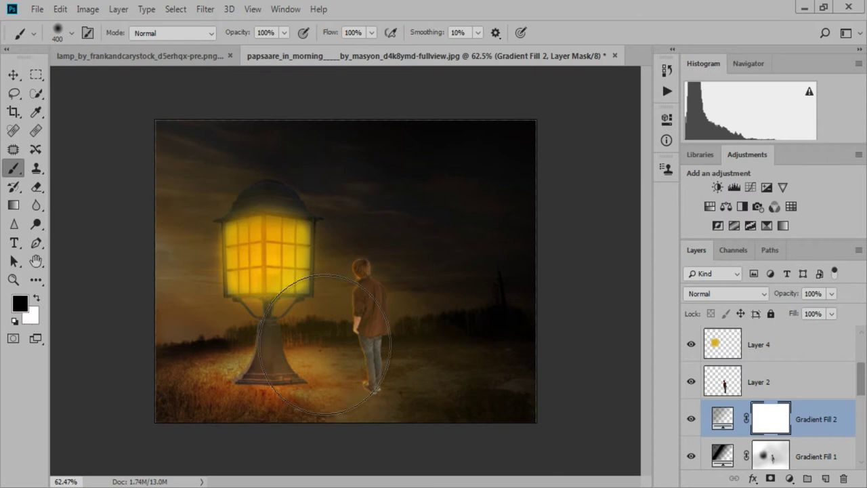
drag(244, 264, 312, 285)
drag(324, 344, 321, 349)
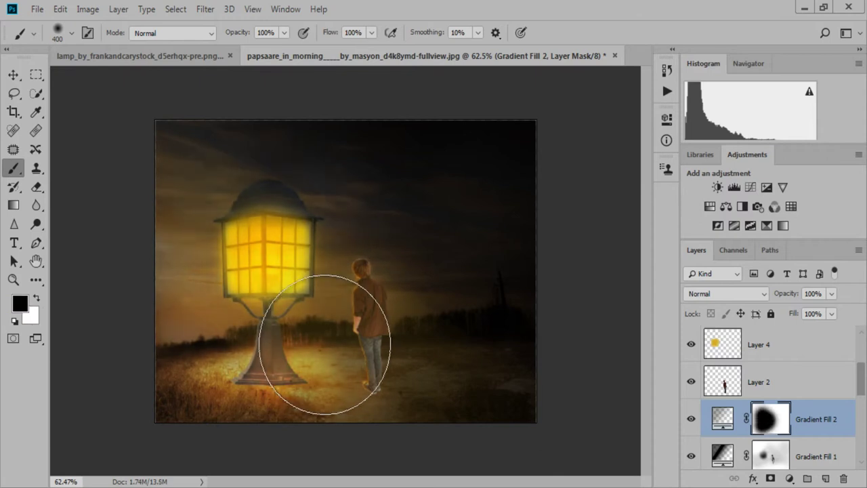
click(324, 345)
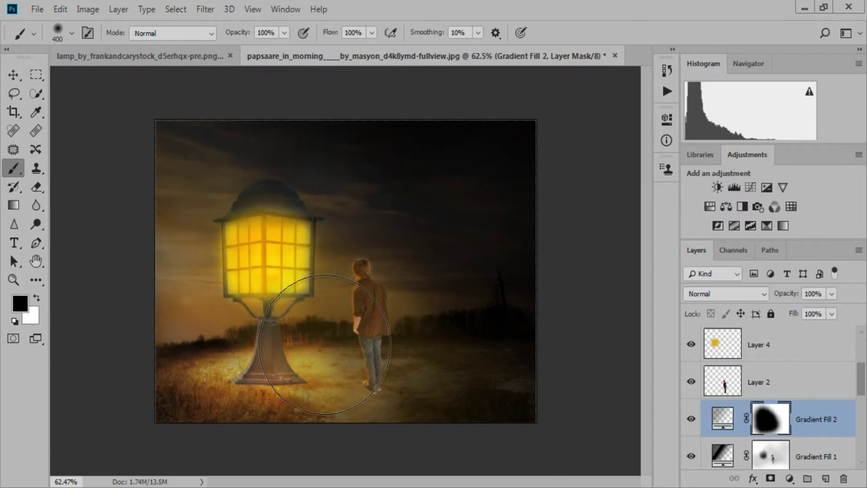
Step: Lower the Color Dodge Layer 5 glow's opacity to 77%
scroll(325, 345, down, 1)
scroll(325, 345, down, 1)
scroll(324, 345, down, 1)
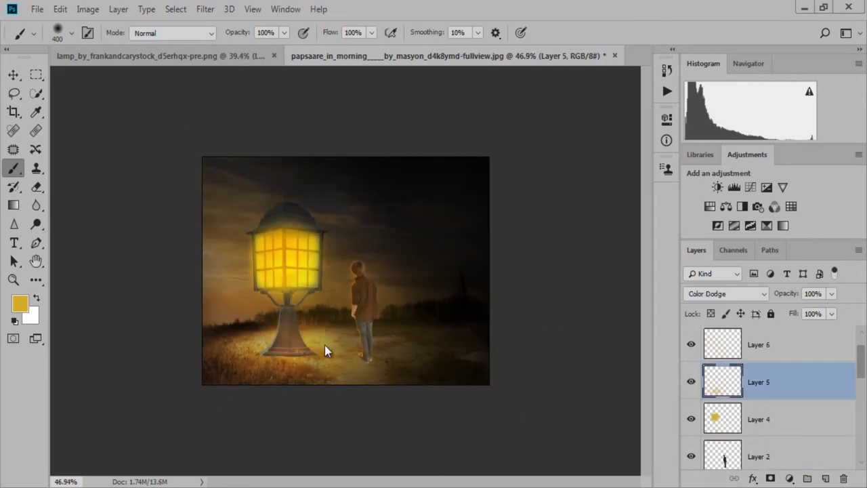
text(79)
key(Return)
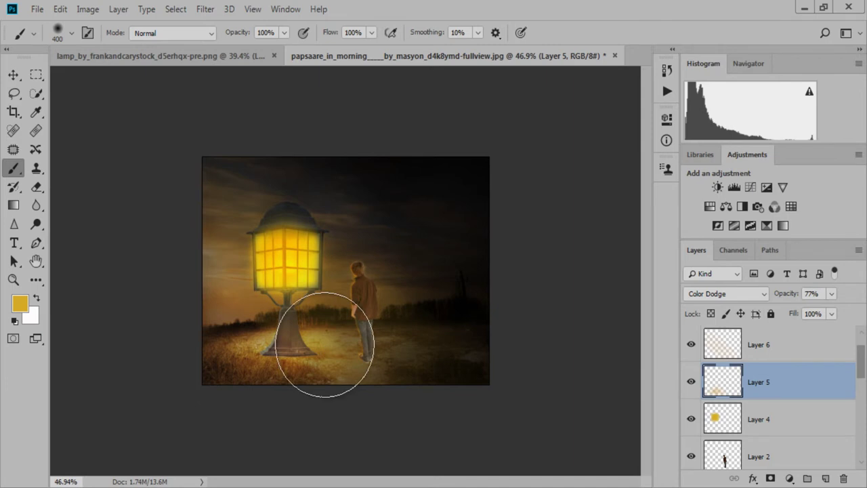
Step: Shrink the brush to size 175 and set its opacity to 14%
scroll(324, 345, up, 1)
key(bracketleft)
key(bracketleft)
key(bracketleft)
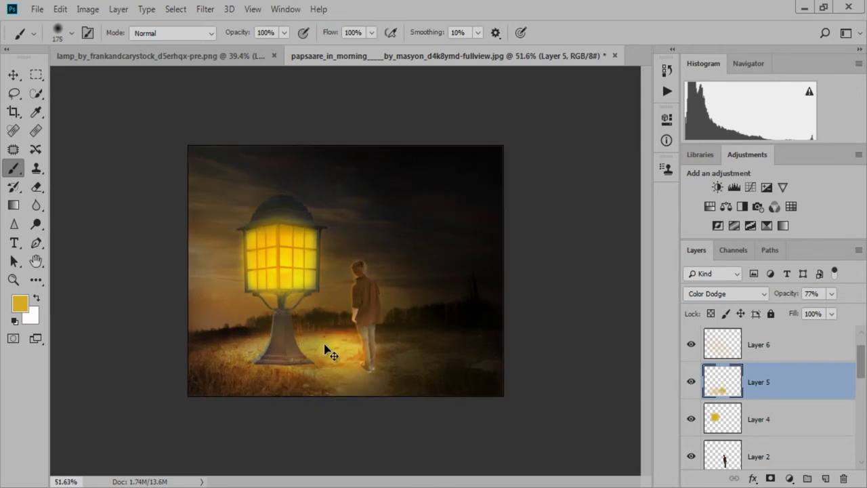
text(2214)
key(Return)
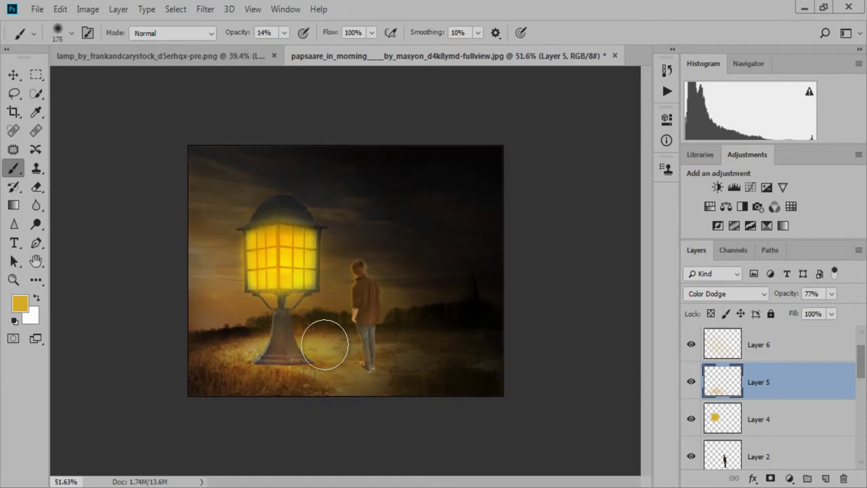
scroll(324, 345, up, 1)
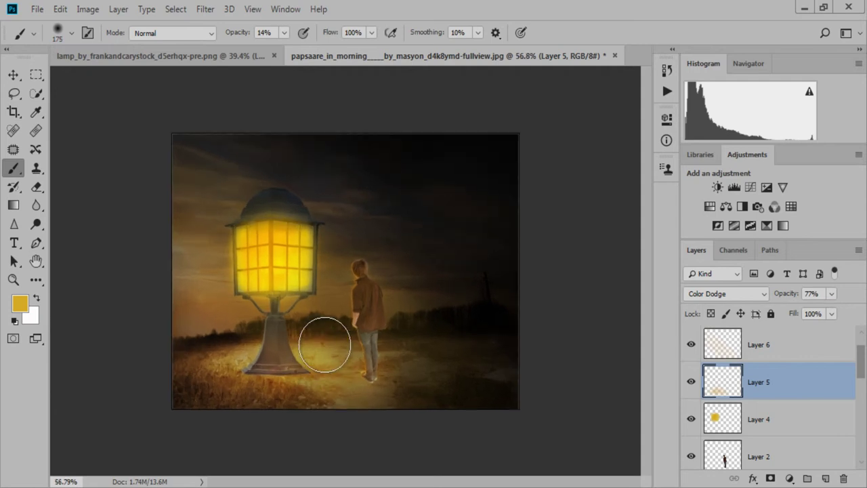
scroll(325, 345, down, 1)
scroll(324, 345, up, 1)
scroll(325, 345, up, 1)
Step: Create a new empty Layer 7 and merge the man's layer into it
ctrl+click(325, 349)
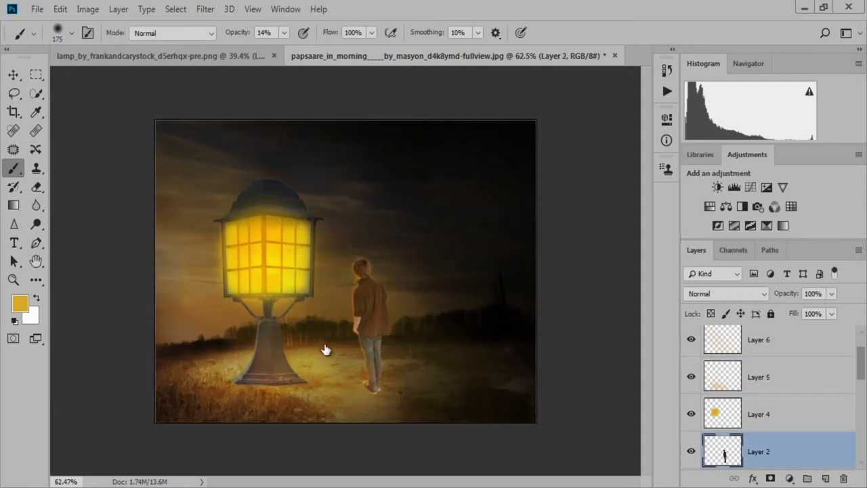
key(ctrl+t)
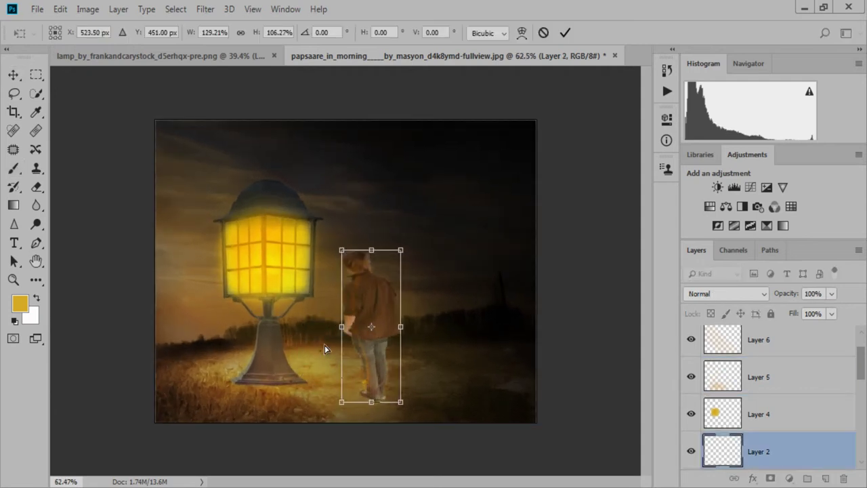
key(Escape)
key(ctrl+shift+alt+n)
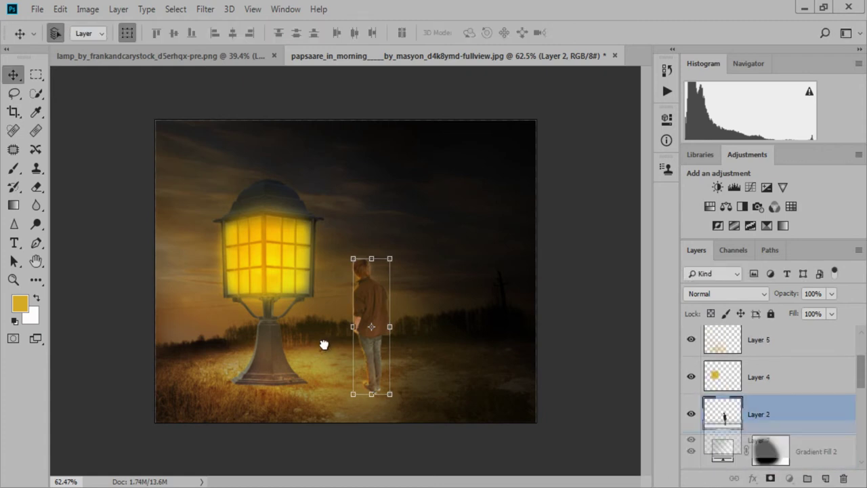
key(ctrl+e)
right_click(323, 344)
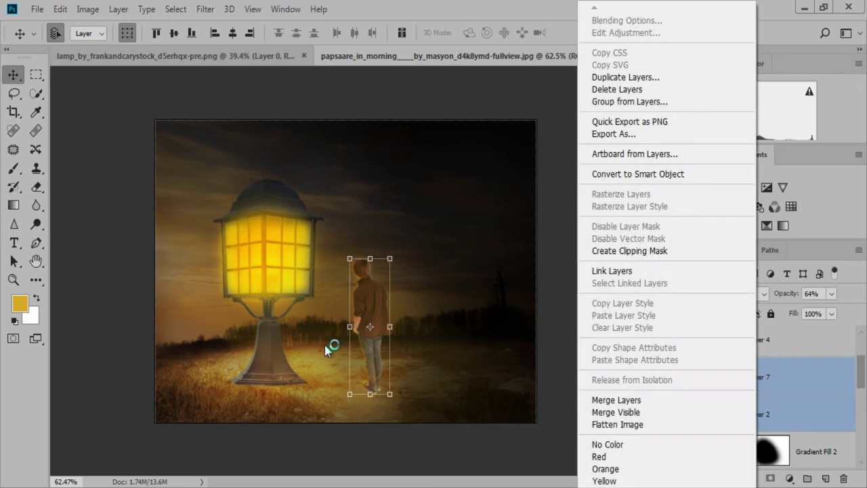
key(Escape)
Step: Scale the man up slightly and move his layer just below Layer 6
key(ctrl+t)
drag(324, 344, 325, 345)
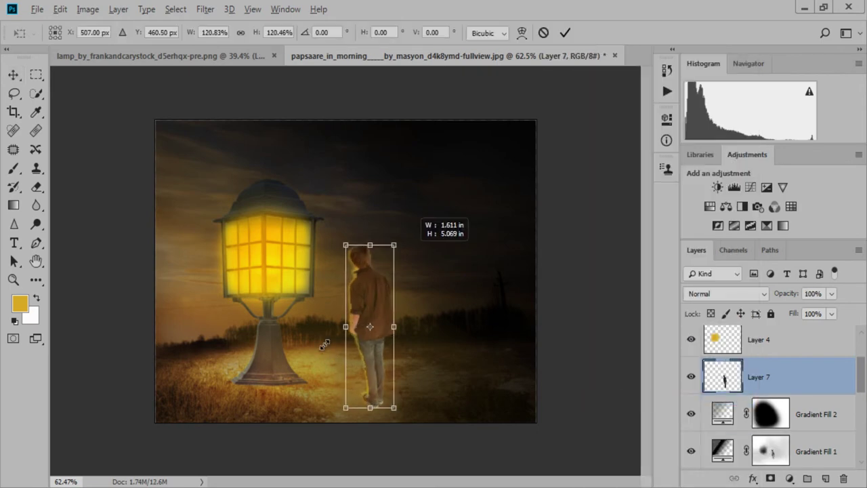
key(Return)
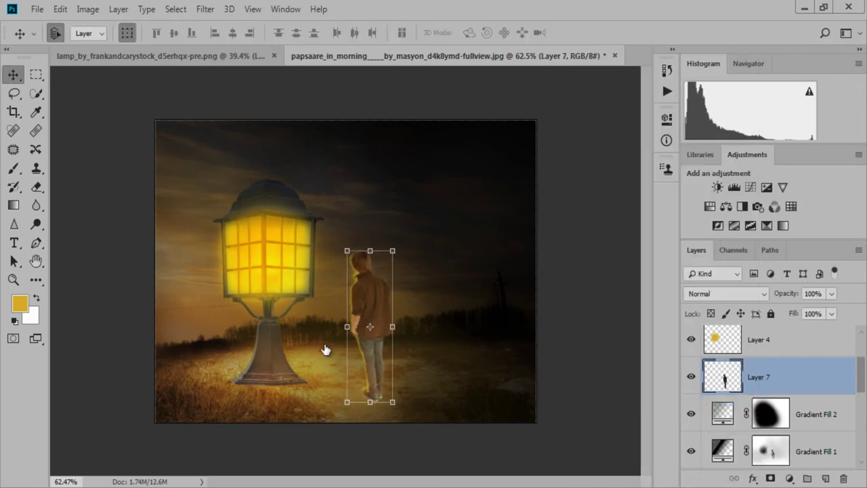
key(ctrl+bracketright)
key(ctrl+bracketright)
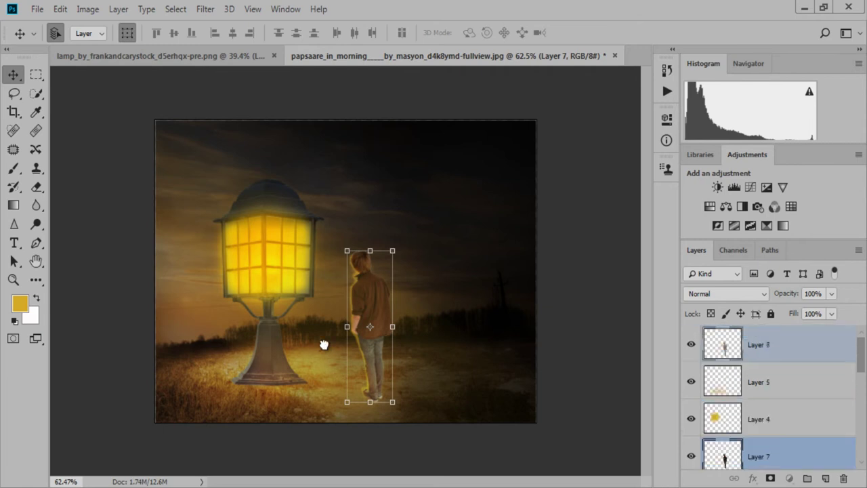
key(ctrl+bracketright)
key(ctrl+bracketleft)
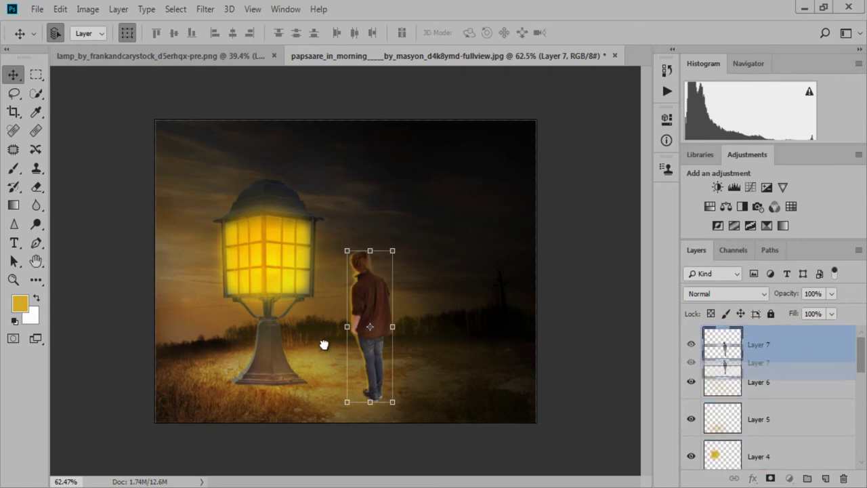
Step: Add a layer mask to the man's Layer 7
scroll(325, 350, up, 3)
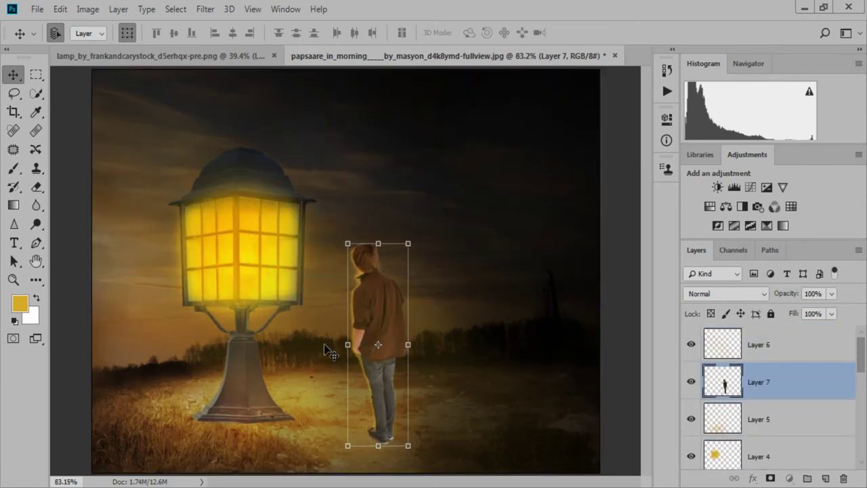
scroll(325, 349, up, 2)
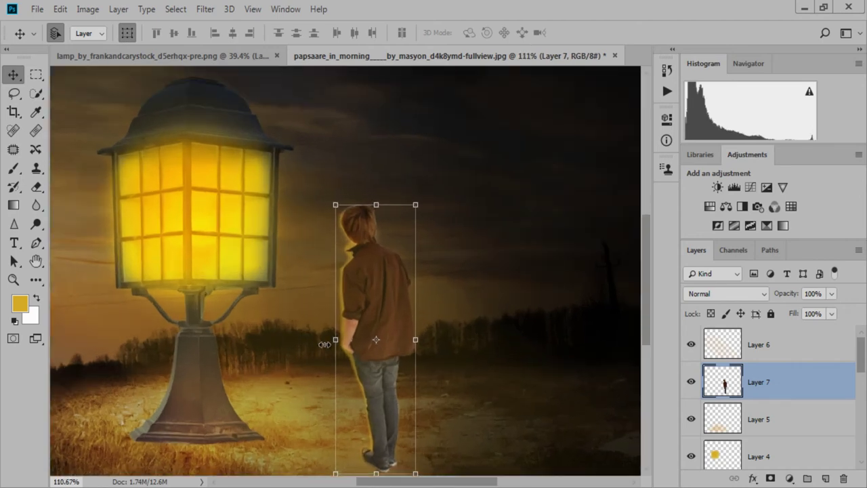
scroll(325, 350, up, 1)
drag(325, 349, 324, 344)
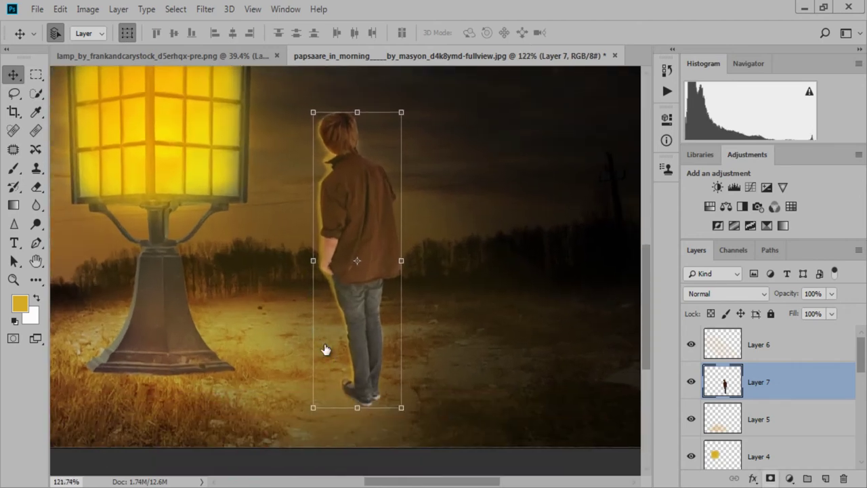
key(ctrl+shift+m)
Step: Reset to a full-strength black and white brush and delete Layer 7's mask
key(d)
key(b)
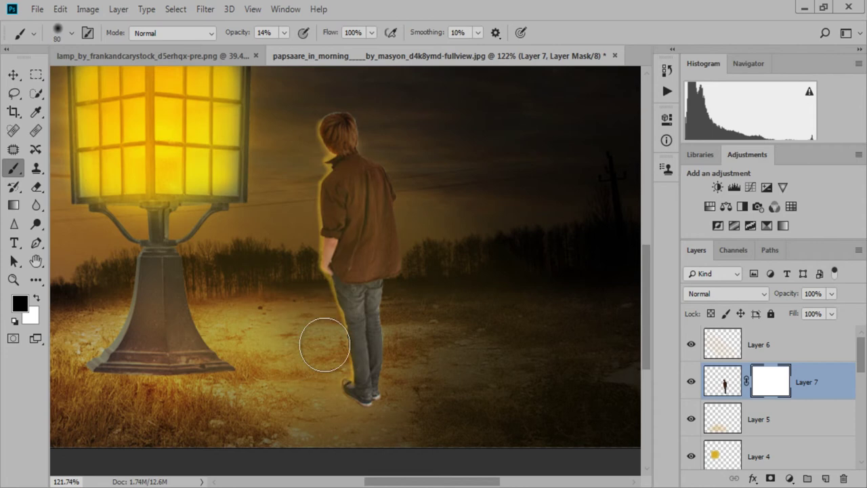
key(0)
key(x)
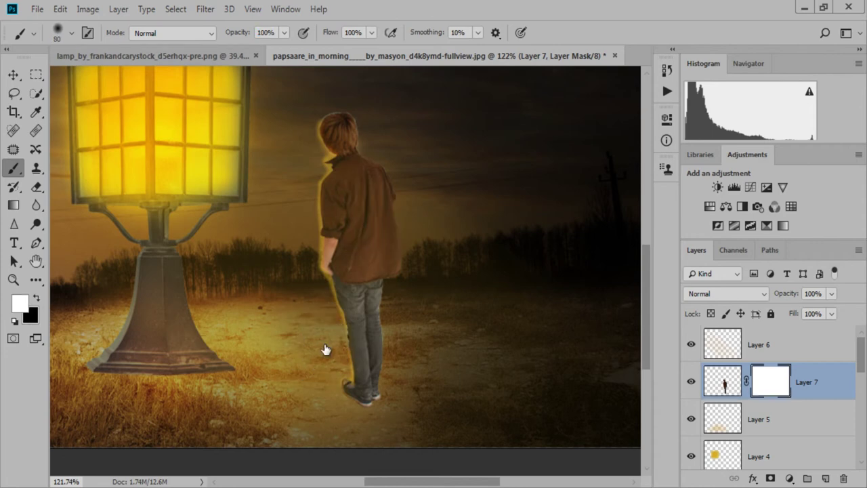
right_click(771, 381)
click(752, 284)
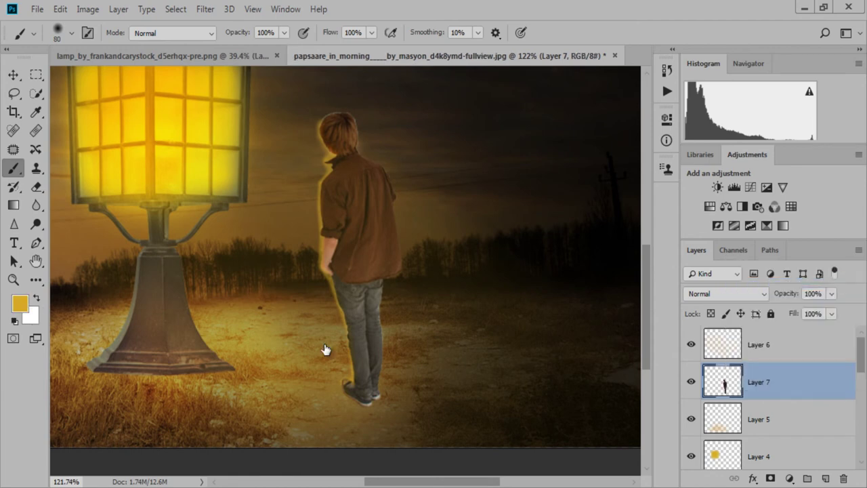
Step: Add a mask to Layer 6 and set a smaller black brush at 58% opacity
click(779, 344)
click(771, 479)
key(x)
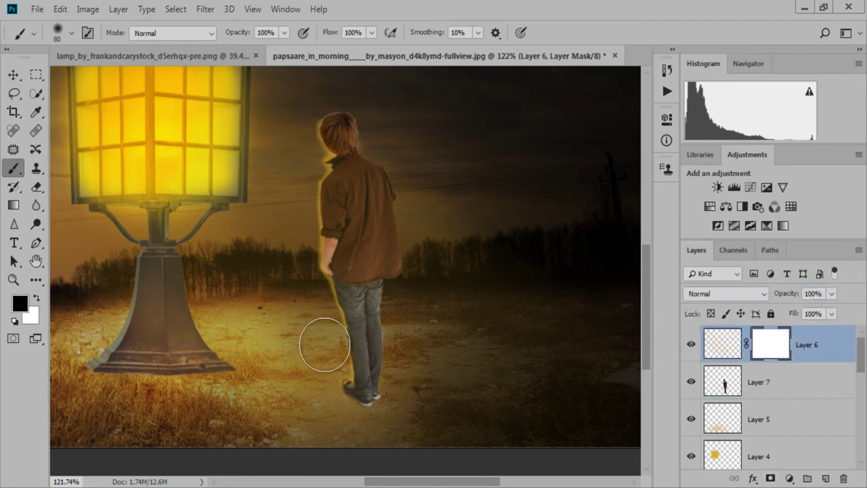
key(bracketleft)
key(bracketleft)
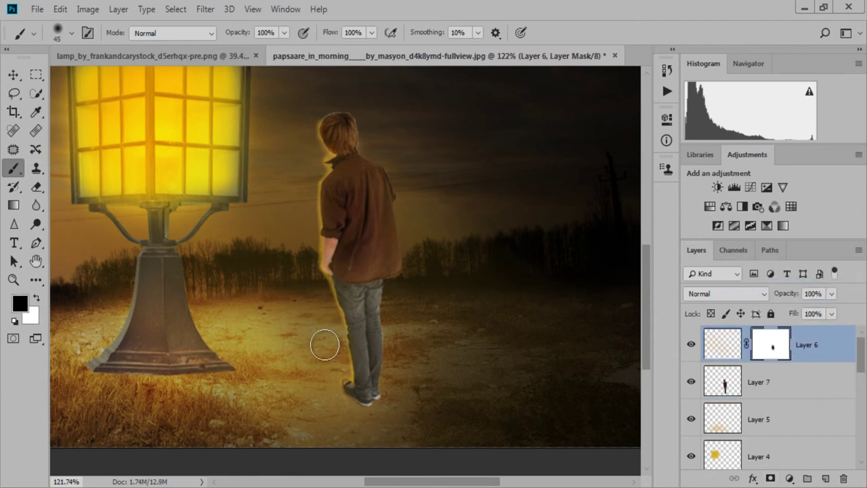
key(bracketleft)
key(5)
key(8)
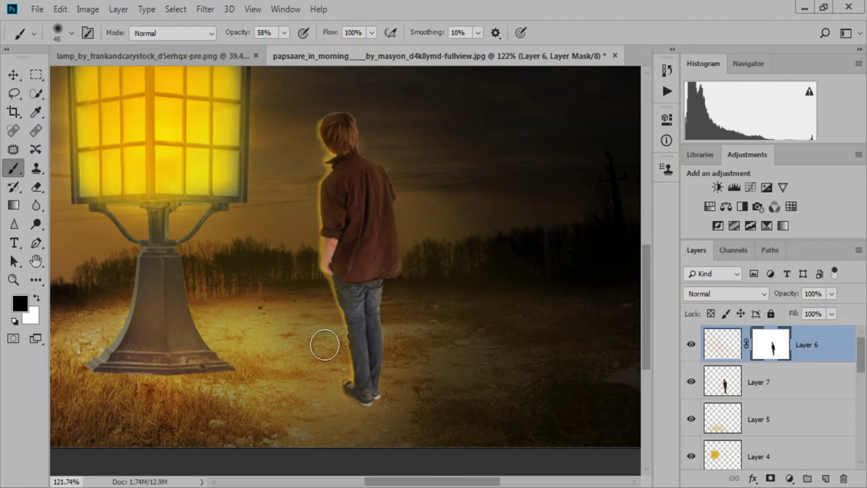
Step: Go back to the boy's Layer 7 in the layer stack
scroll(324, 346, down, 2)
scroll(325, 345, down, 1)
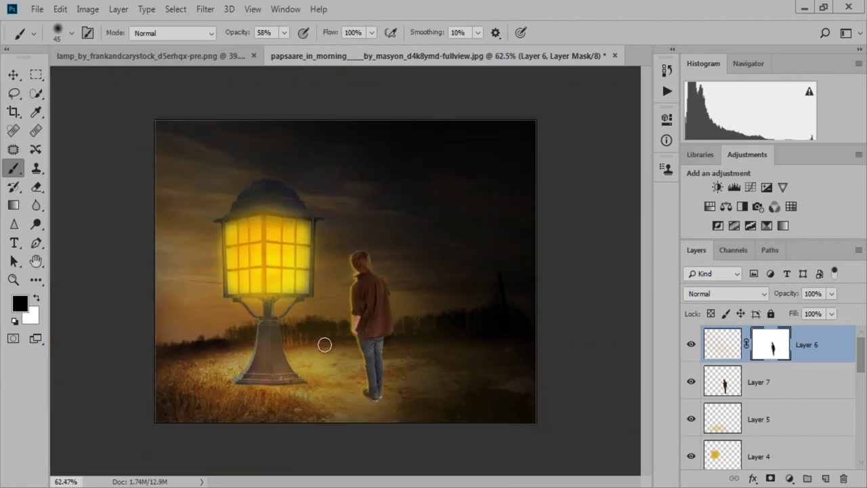
scroll(325, 346, up, 4)
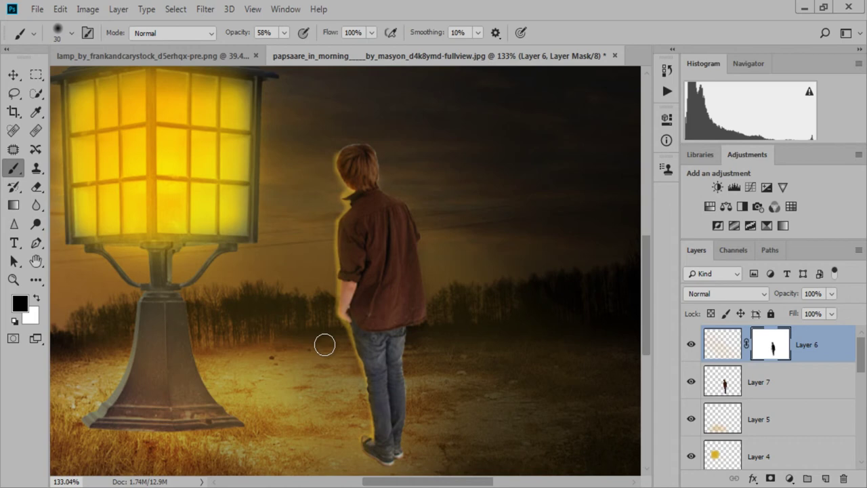
scroll(324, 346, down, 2)
scroll(325, 346, down, 1)
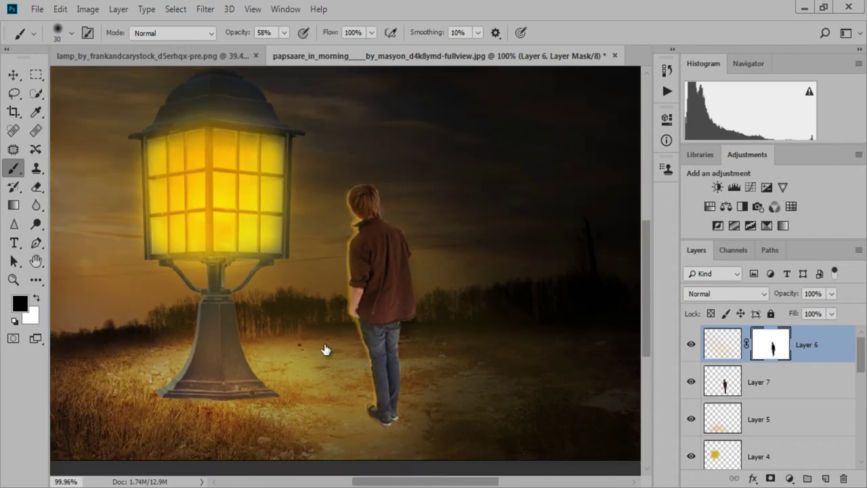
scroll(325, 345, down, 2)
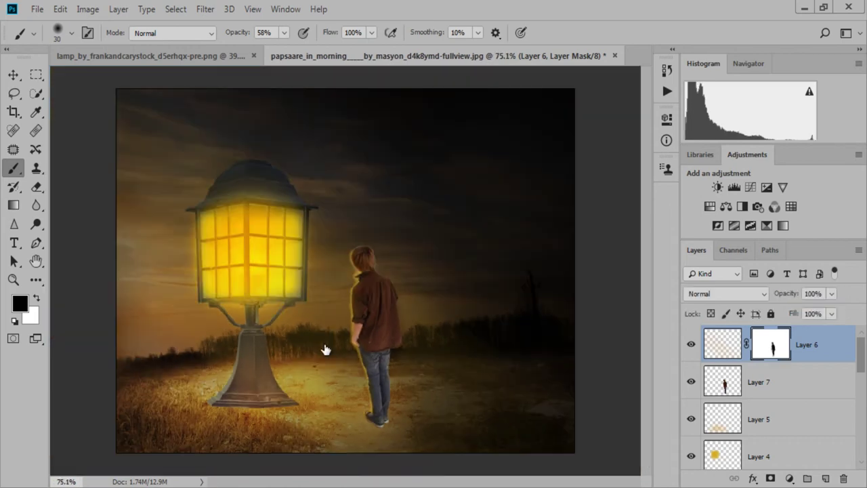
key(alt+bracketleft)
Step: Duplicate Layer 7, flatten and flip the copy at his feet, and move it below Layer 7
key(ctrl+j)
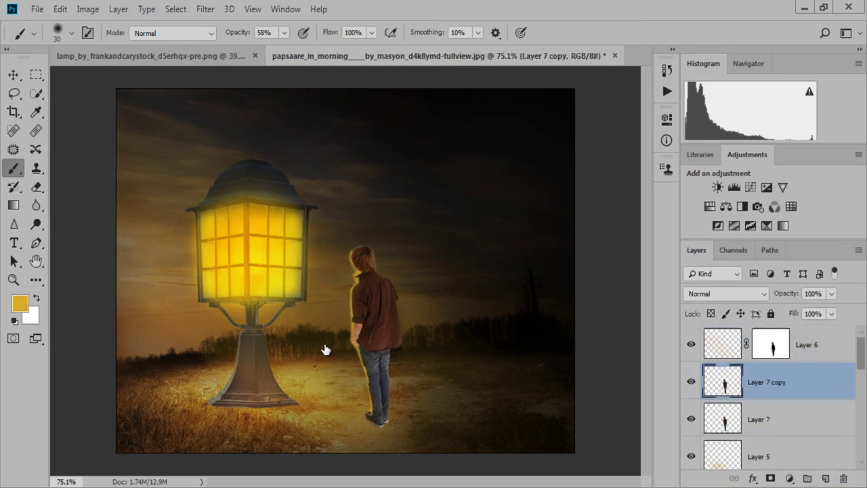
key(ctrl+t)
drag(375, 244, 374, 421)
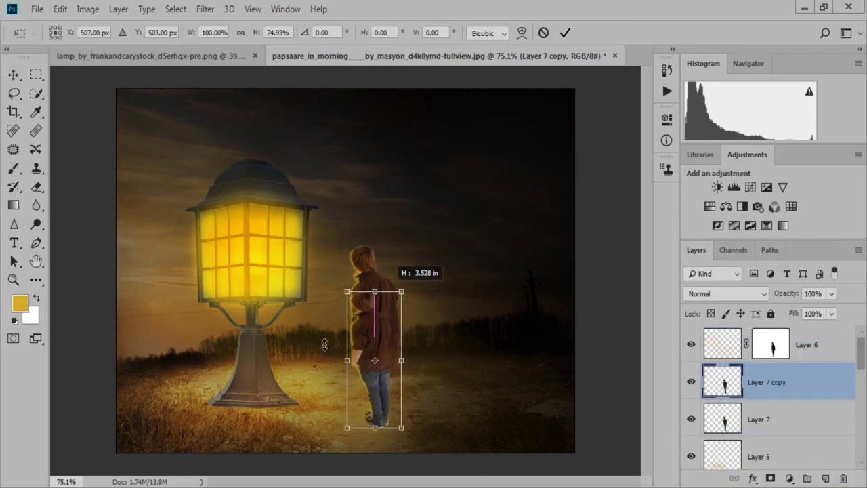
scroll(325, 345, down, 1)
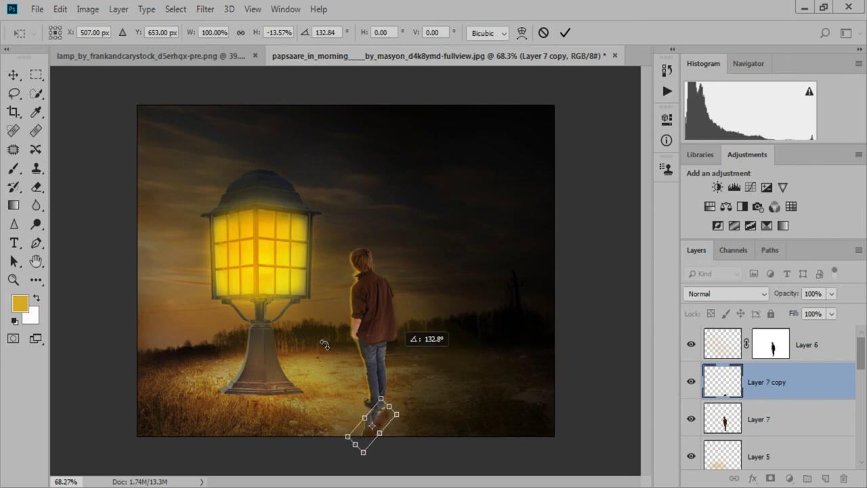
mouse_move(375, 420)
mouse_down()
mouse_move(407, 424)
mouse_move(408, 433)
mouse_move(433, 423)
mouse_up()
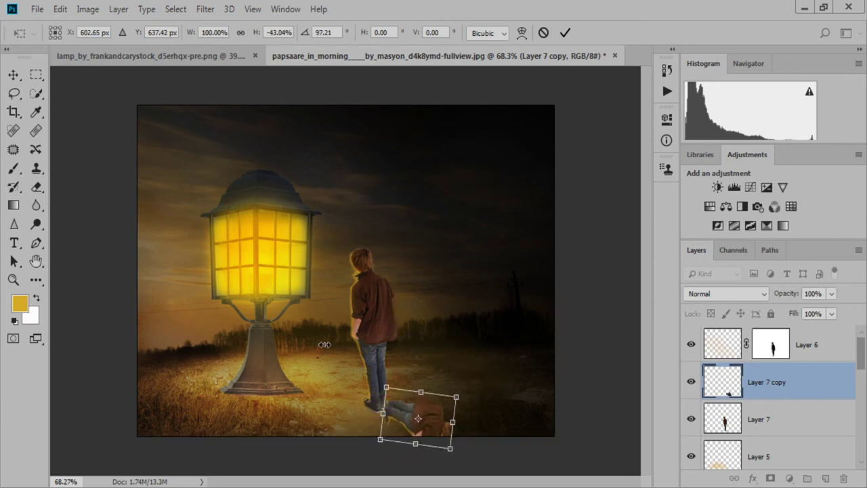
drag(434, 424, 413, 416)
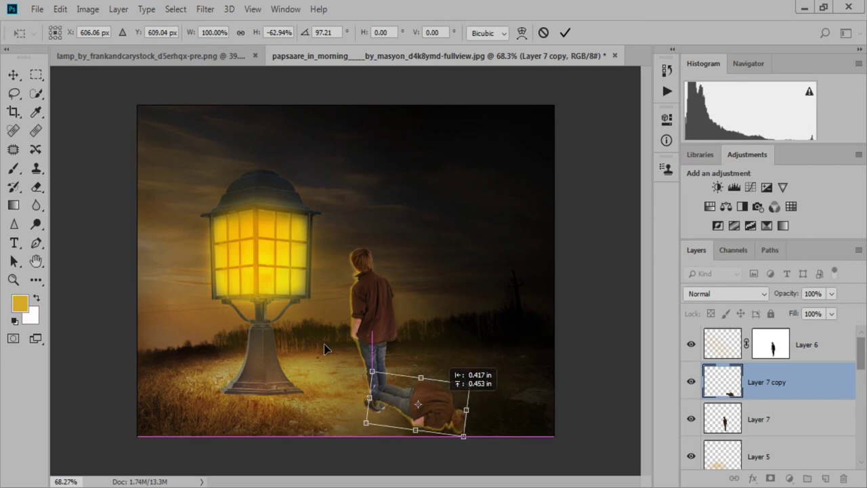
scroll(325, 344, up, 2)
key(Return)
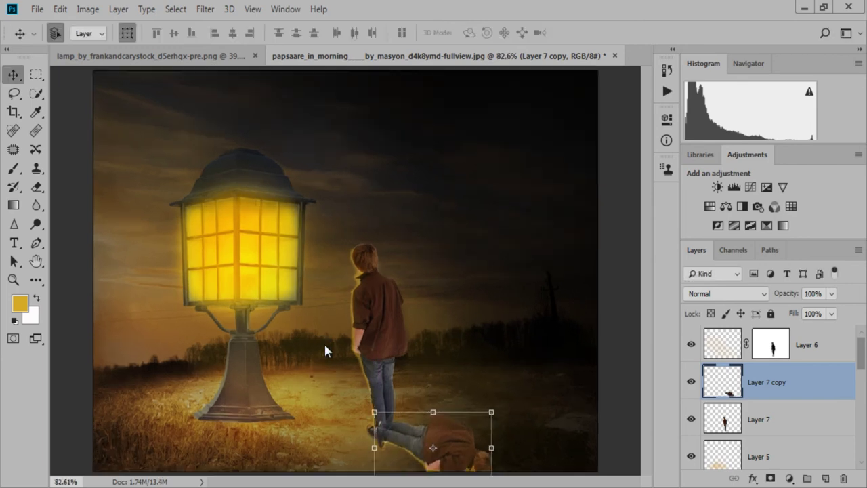
key(ctrl+bracketleft)
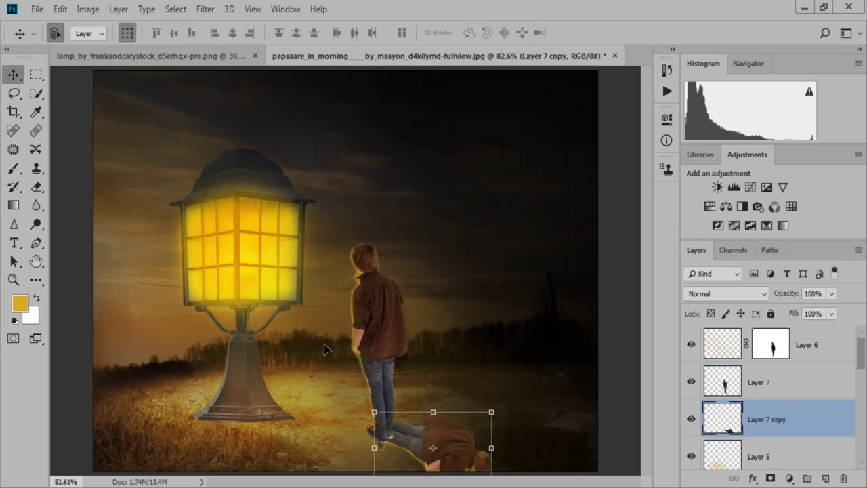
scroll(325, 349, up, 2)
click(788, 478)
Step: Add a clipped Curves adjustment pulled down to black, turning the copy into a dark shadow
click(772, 286)
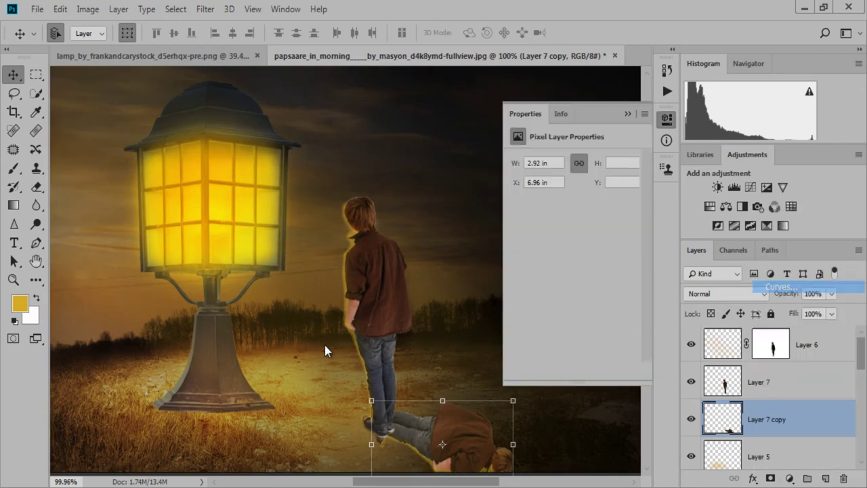
drag(630, 195, 626, 288)
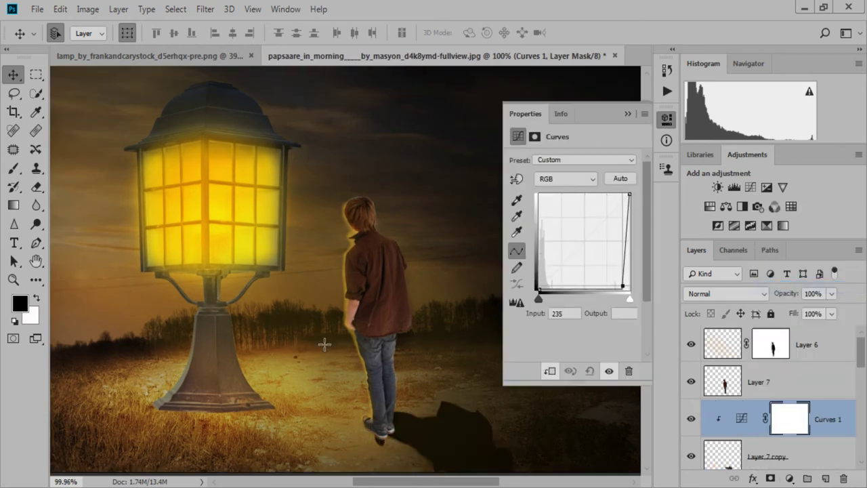
scroll(326, 349, down, 2)
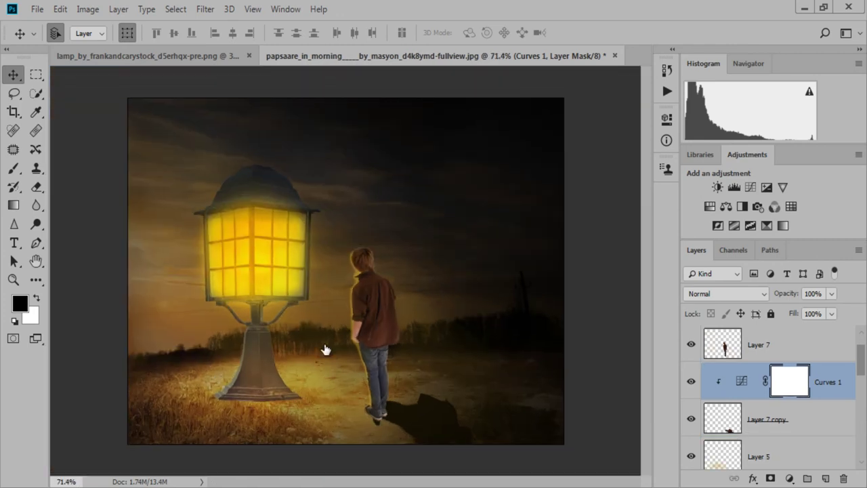
key(alt+bracketleft)
key(e)
scroll(326, 349, up, 7)
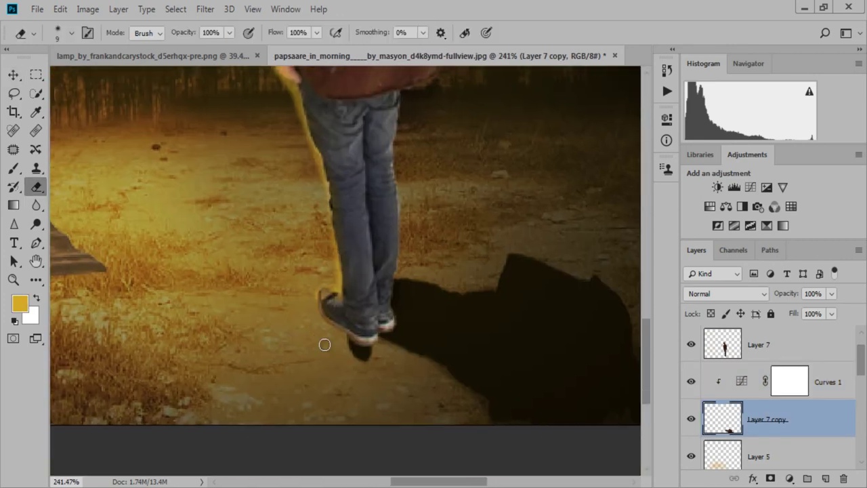
scroll(325, 345, down, 3)
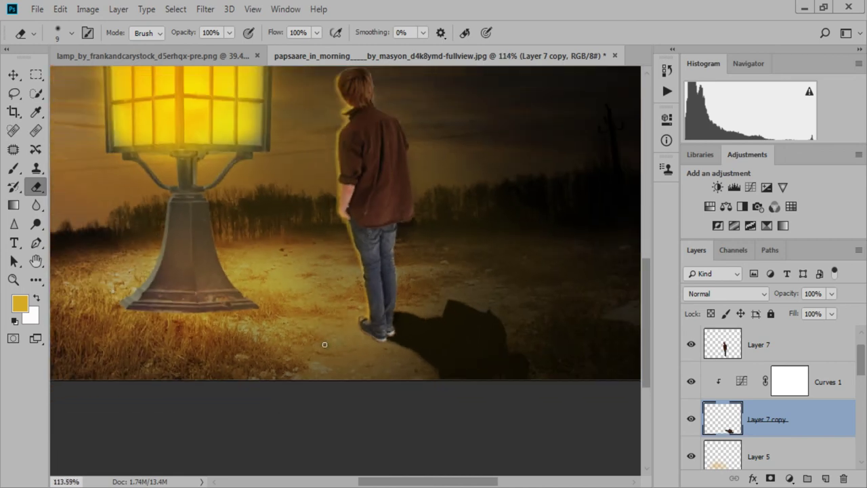
scroll(325, 345, down, 1)
Step: Nudge the shadow layer a few pixels down and left with the arrow keys
key(v)
key(Down)
key(Down)
key(Left)
key(Left)
key(Left)
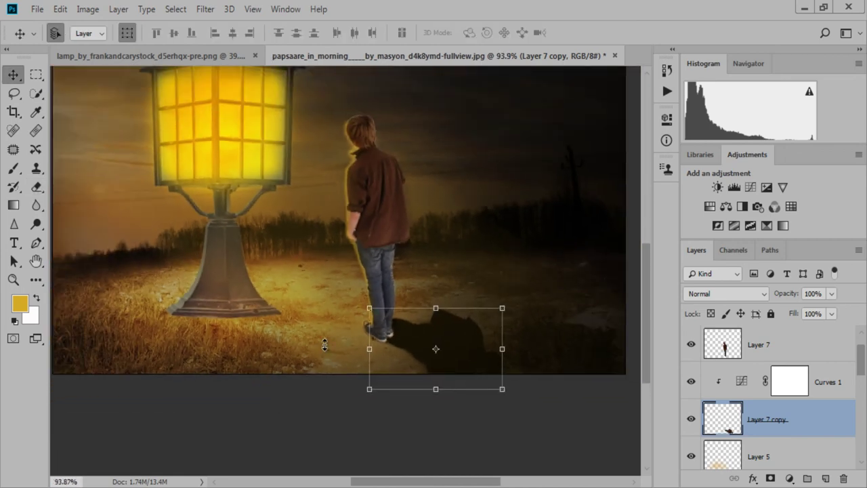
key(Down)
key(Down)
key(Down)
key(Down)
key(Down)
key(Down)
key(Down)
key(Down)
key(Left)
key(Left)
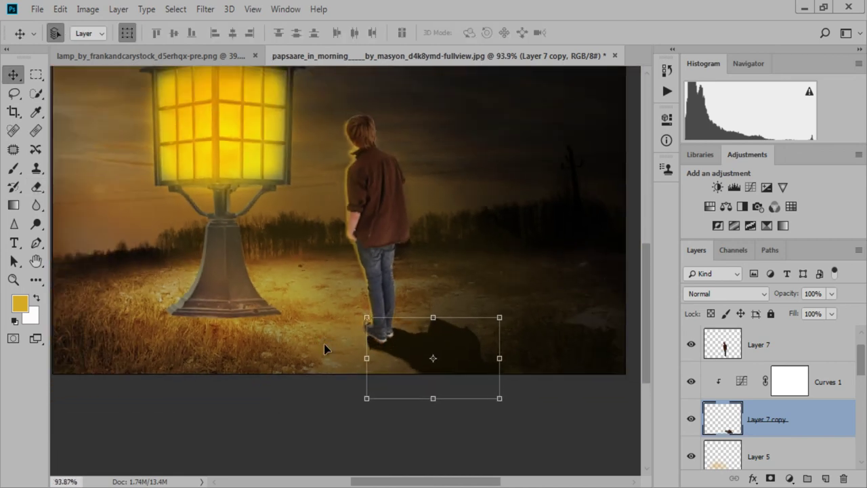
key(Left)
key(Left)
key(Up)
scroll(324, 348, up, 1)
scroll(325, 349, up, 2)
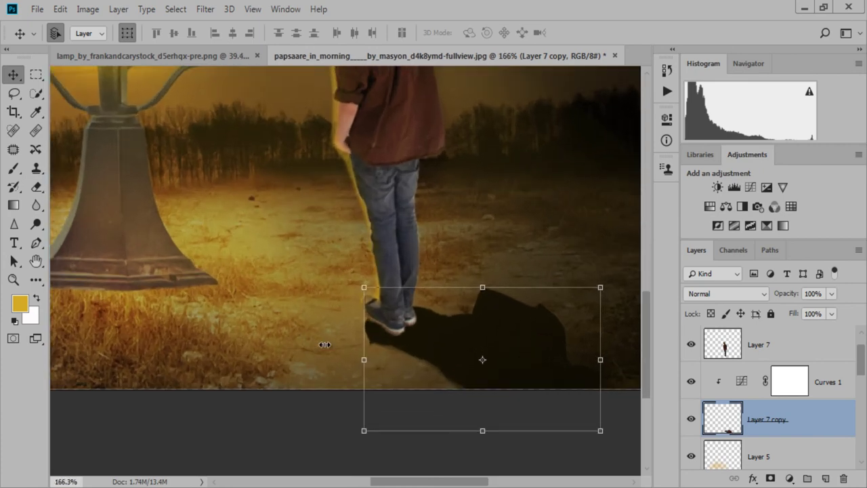
Step: Erase the stray shadow beside and below the shoes
key(e)
scroll(324, 347, up, 2)
drag(370, 322, 417, 353)
scroll(325, 345, down, 3)
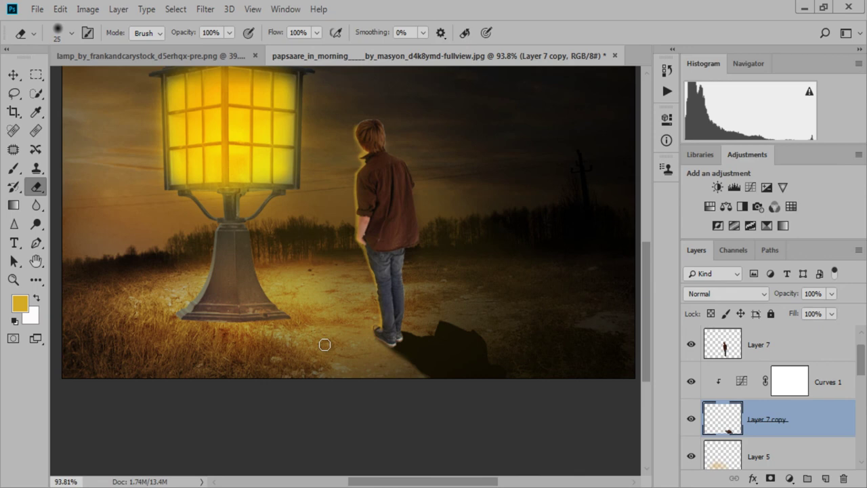
key(alt+t)
Step: Soften the shadow with a 5.8-pixel Gaussian Blur, then select the boy's Layer 7
key(b)
key(Right)
key(g)
key(Return)
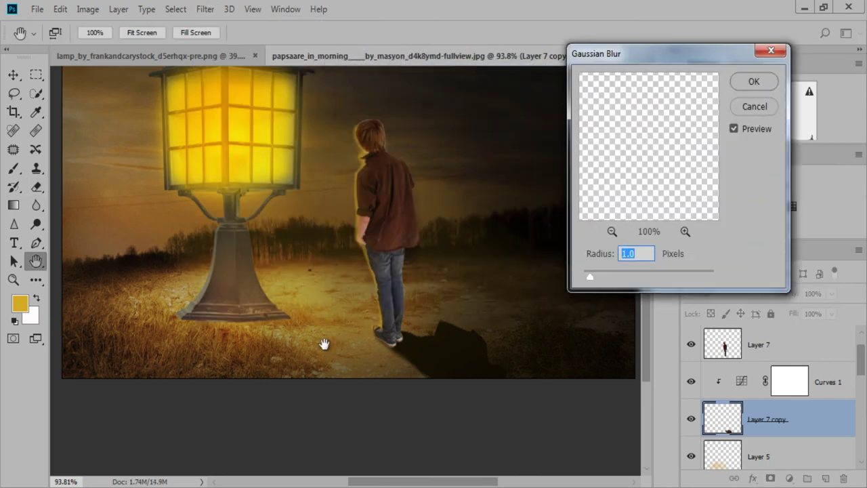
text(7.8)
text(5.8)
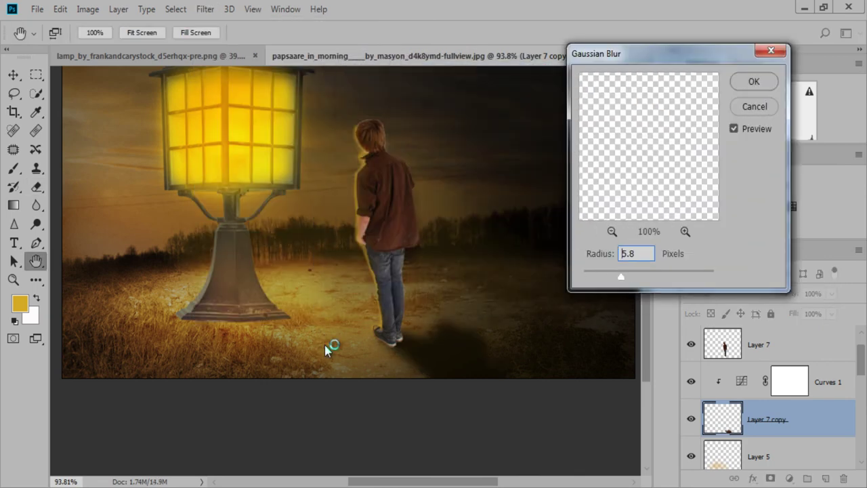
key(Return)
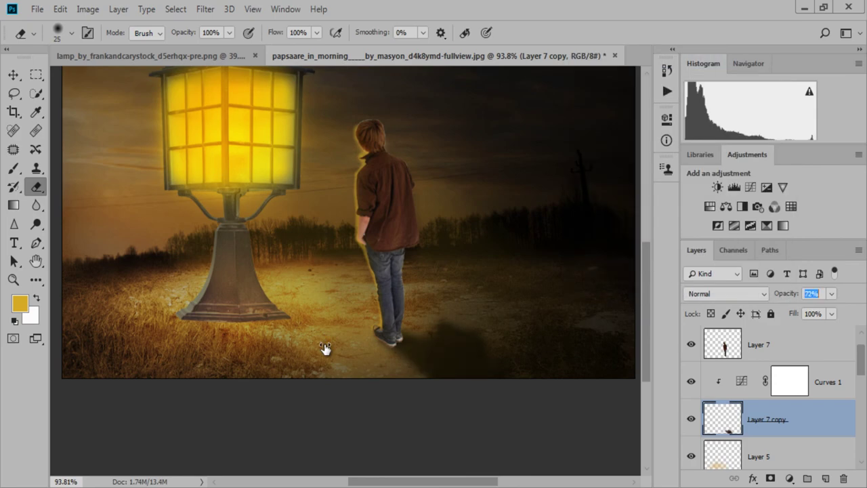
scroll(325, 348, down, 3)
key(alt+bracketright)
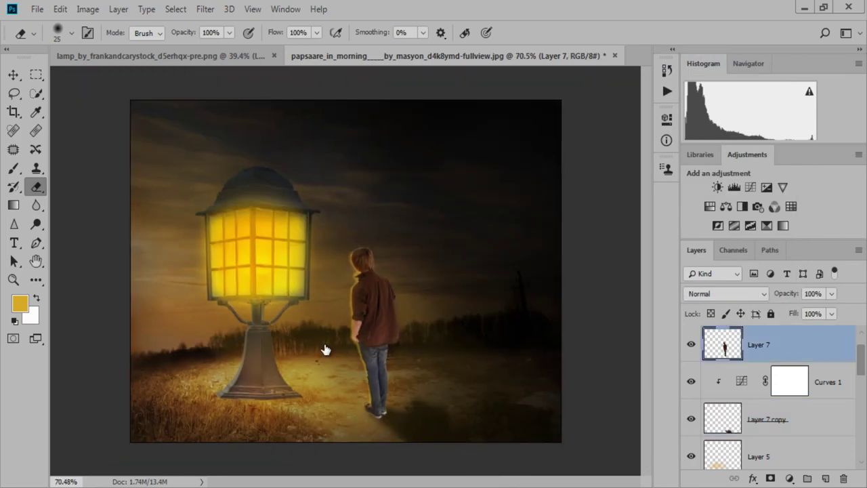